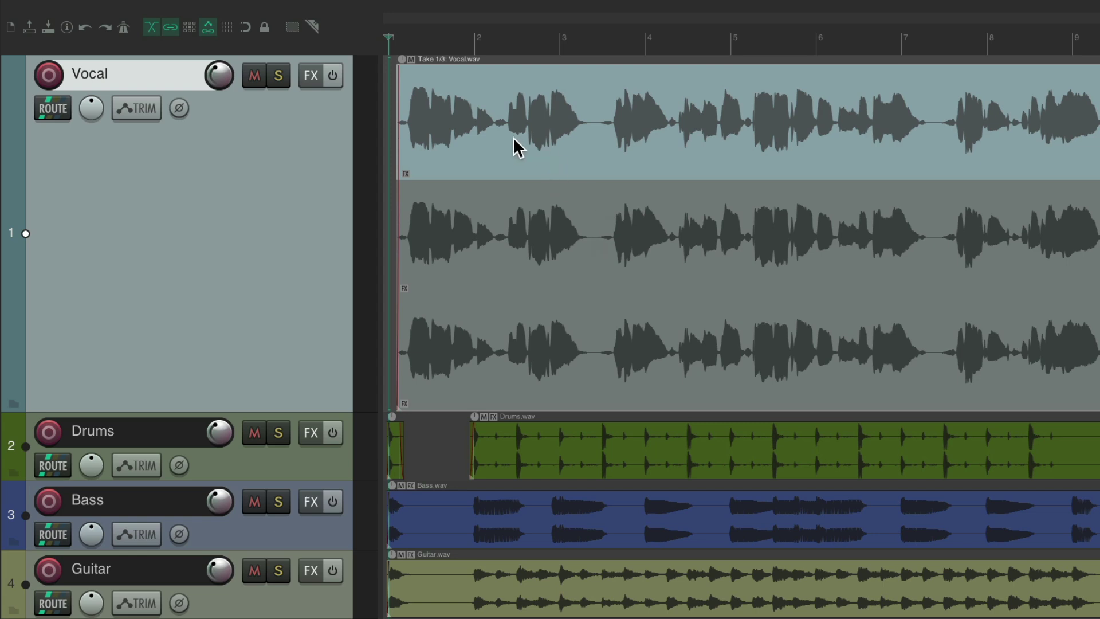
Play the project from the start to audition the vocal take with the band tracks, then stop playback.
key("space")
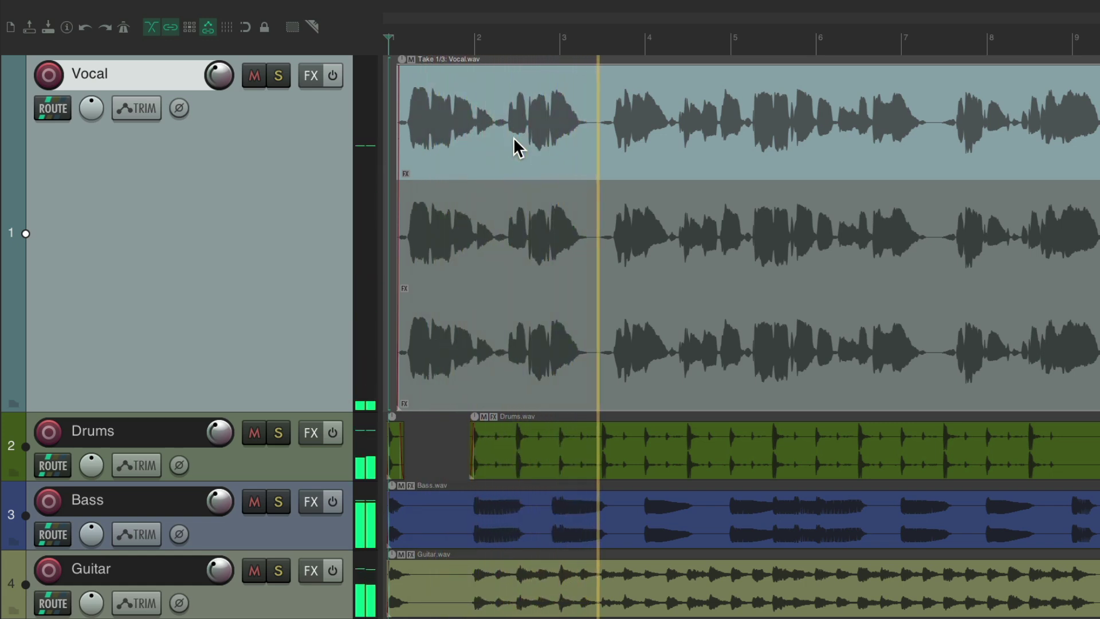
key("space")
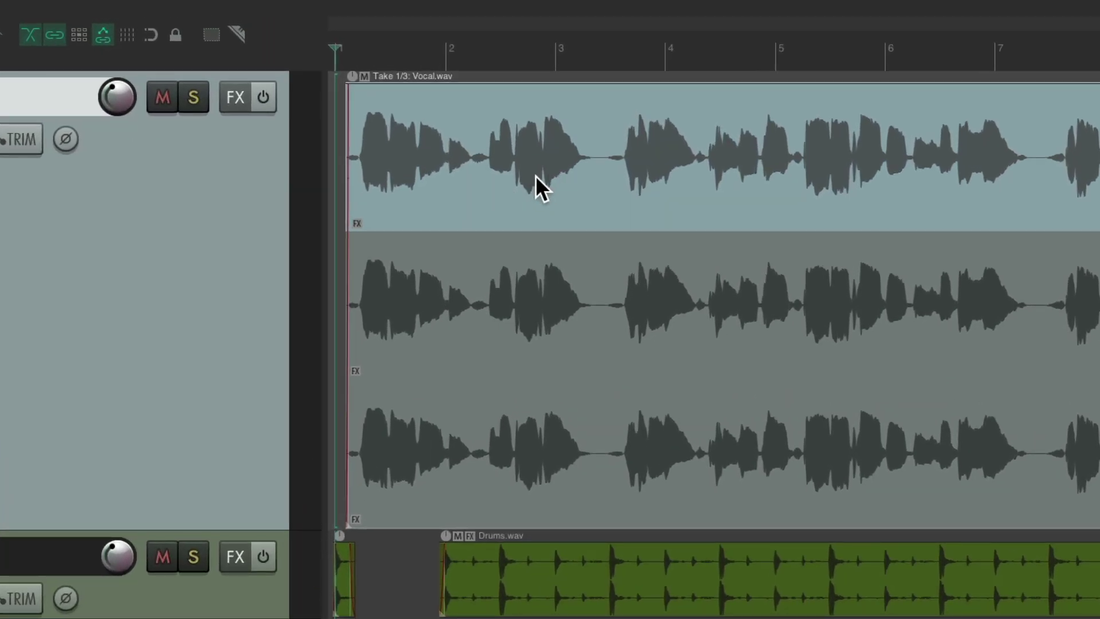
Add a green take marker named "Good Line" to the first vocal take at 2.2.51, before the second phrase.
left_click(488, 202)
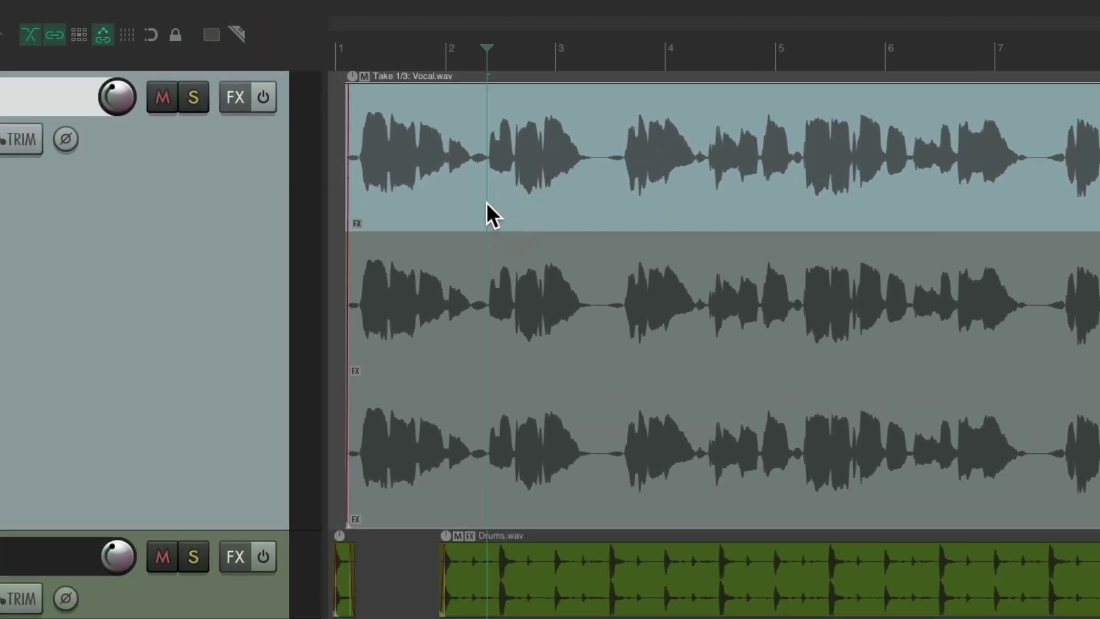
right_click(486, 201)
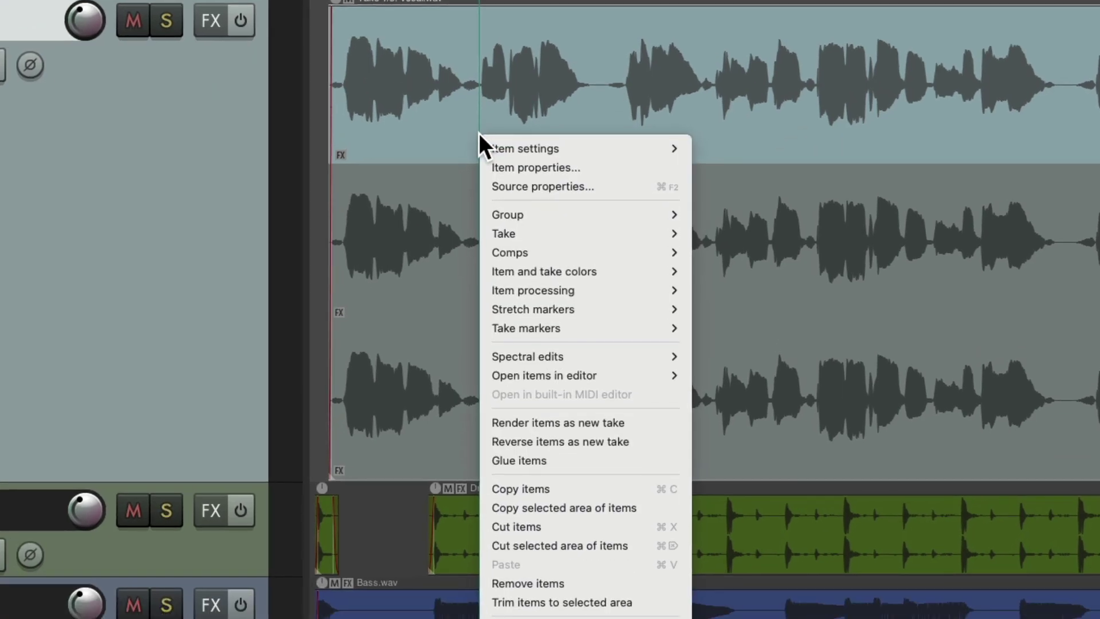
mouse_move(489, 328)
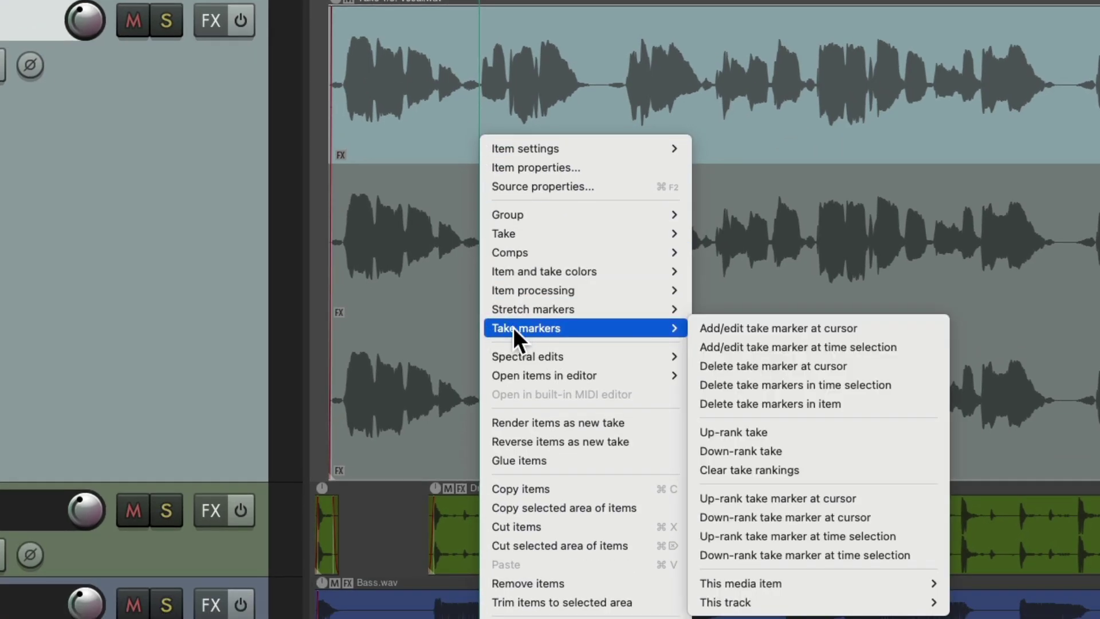
left_click(697, 329)
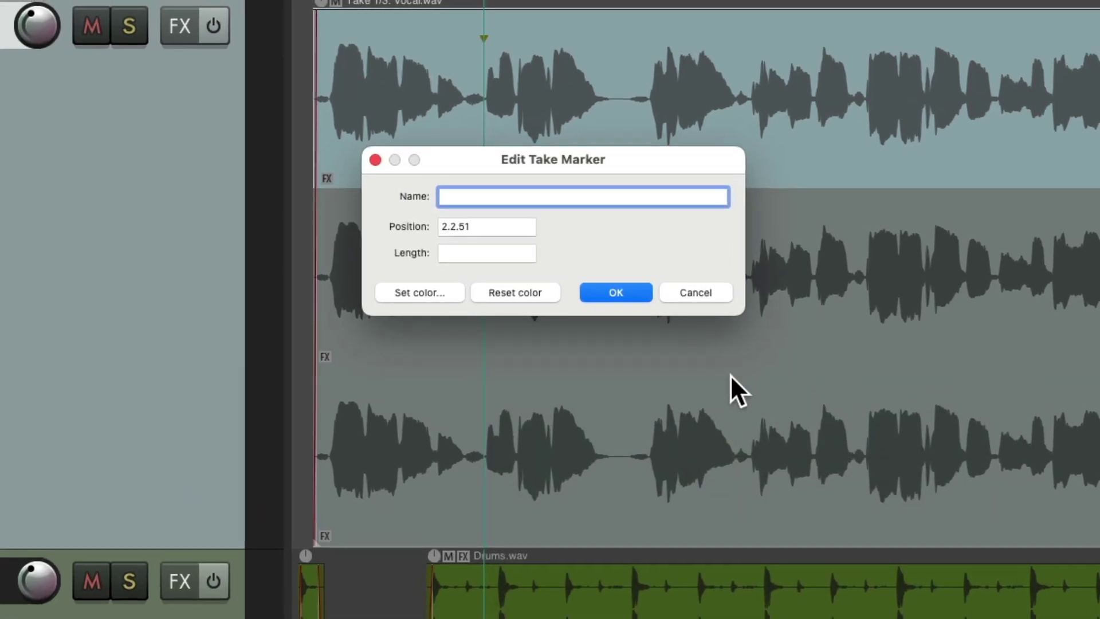
type("Good Line")
left_click(439, 295)
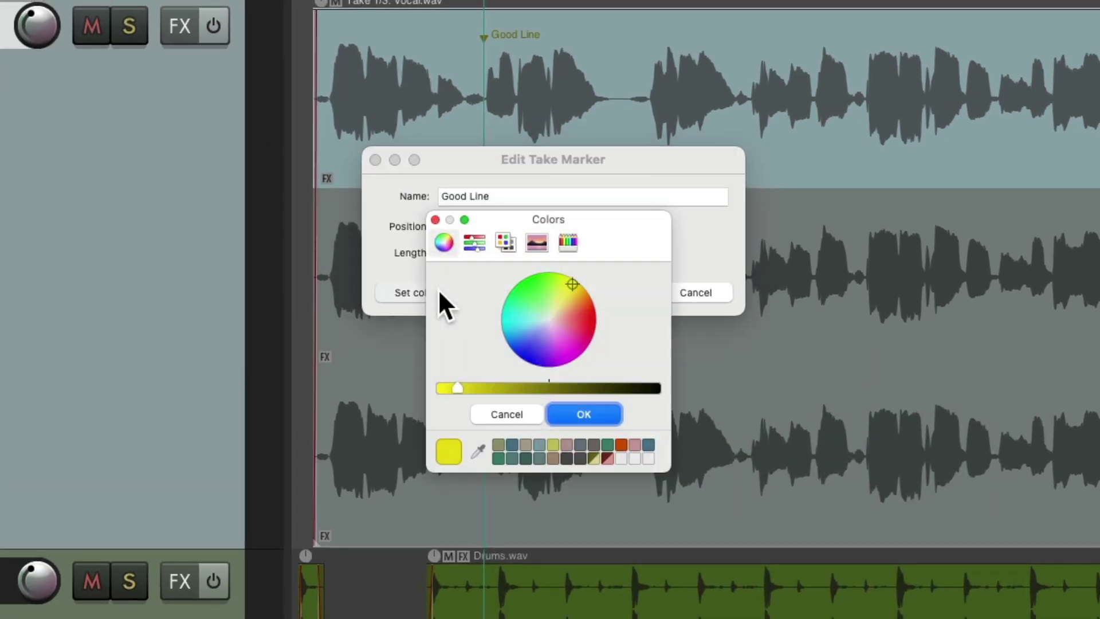
left_click(520, 281)
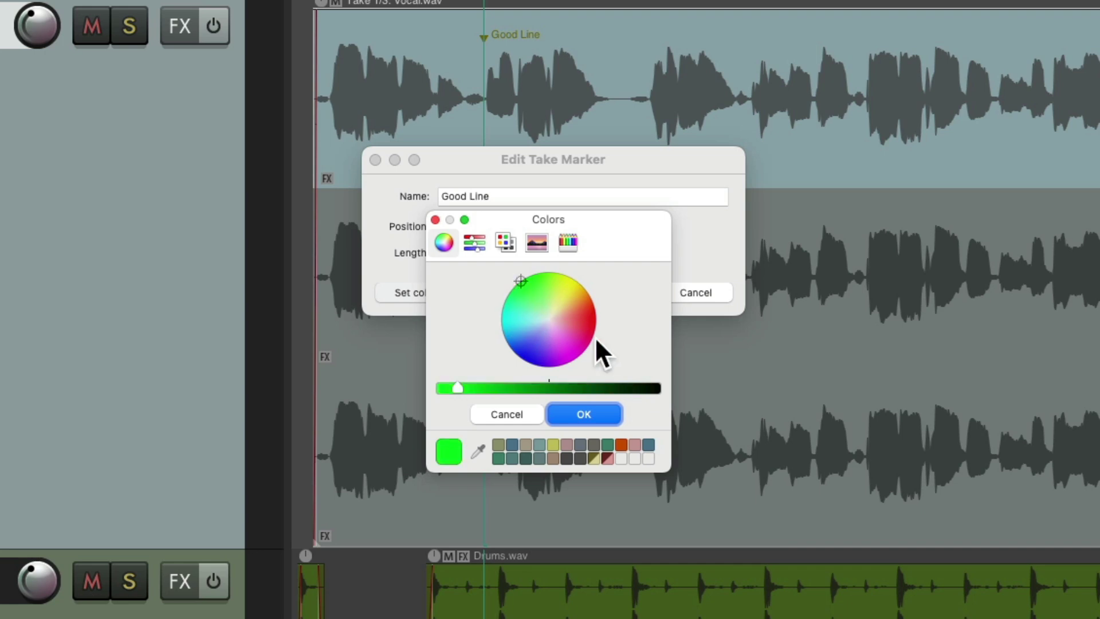
left_click(584, 414)
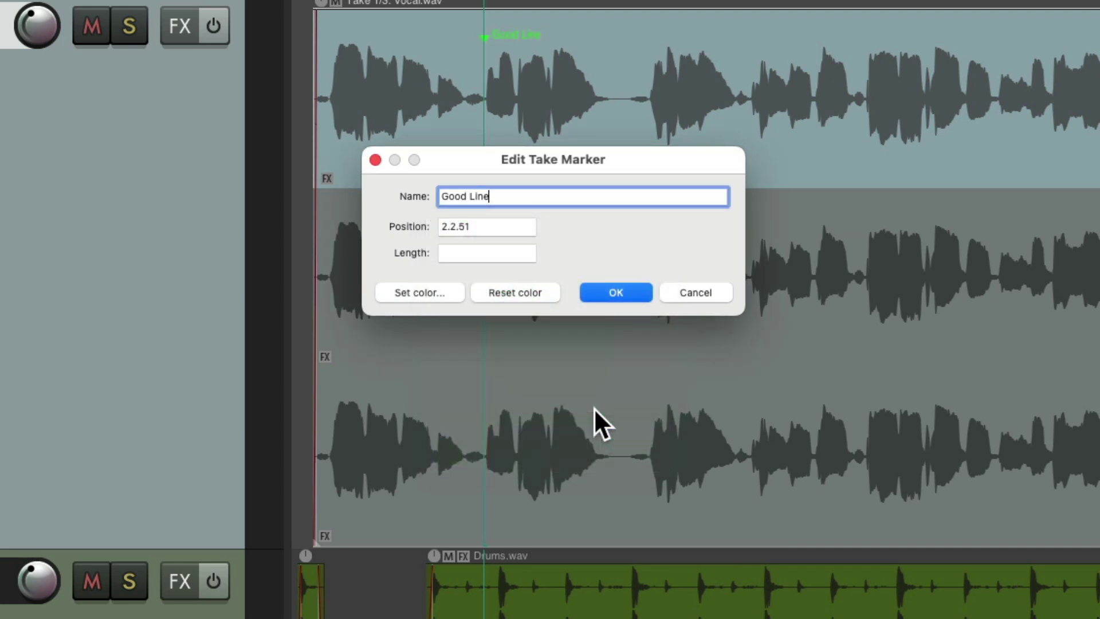
Set the "Good Line" marker's length to 1 and adjust the end of its line on the first take.
left_click(514, 253)
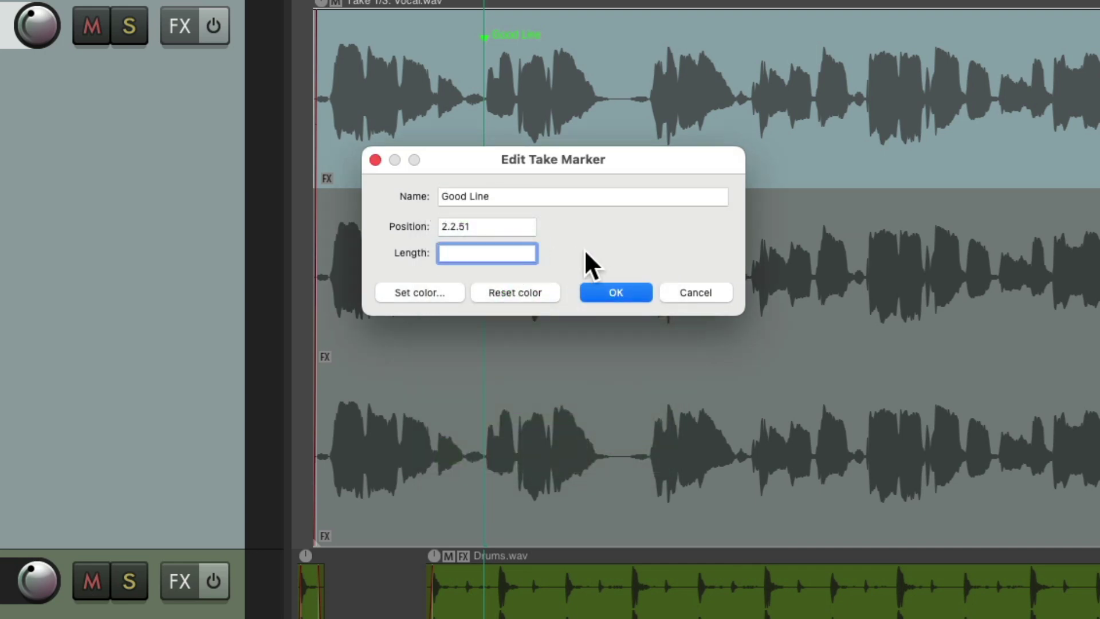
type("1")
key("Return")
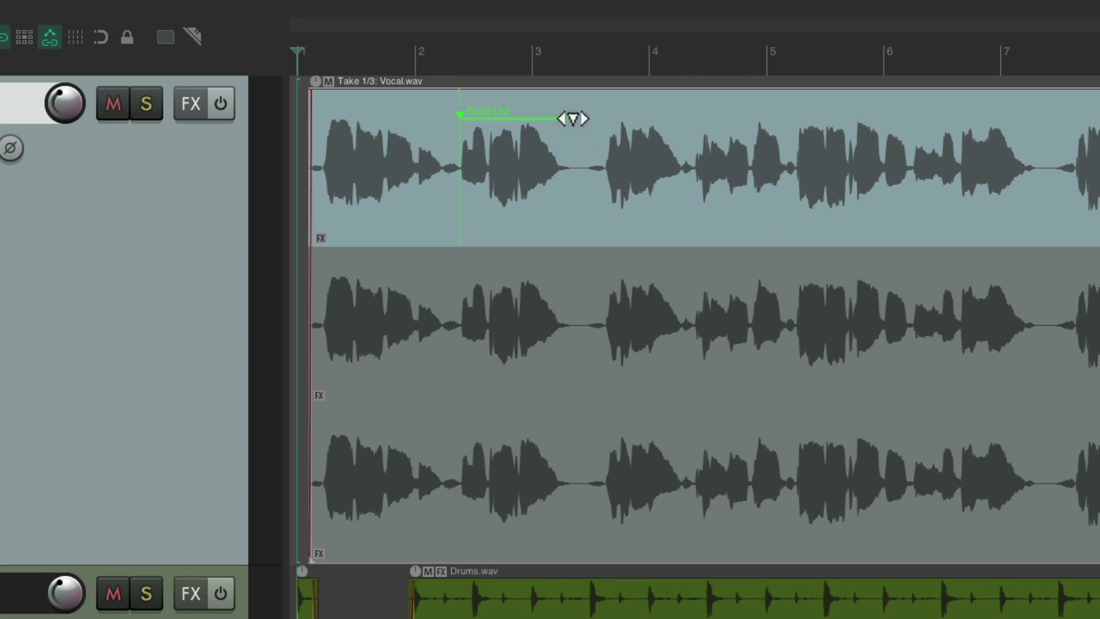
mouse_move(573, 119)
left_mouse_down()
mouse_move(808, 130)
mouse_move(1033, 162)
mouse_move(579, 128)
mouse_move(1051, 149)
mouse_move(835, 128)
mouse_move(572, 153)
left_mouse_up()
Activate the second vocal take and add a red "Bad Line" take marker at 2.2.36, extending its length to just past bar 7.
left_click(510, 268)
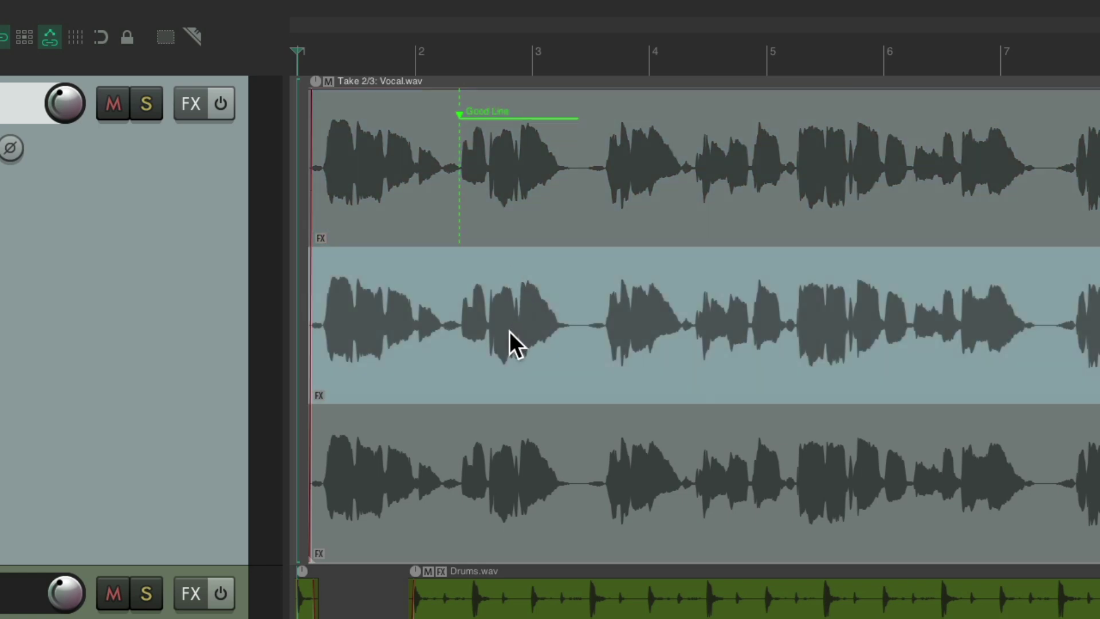
left_click(455, 370)
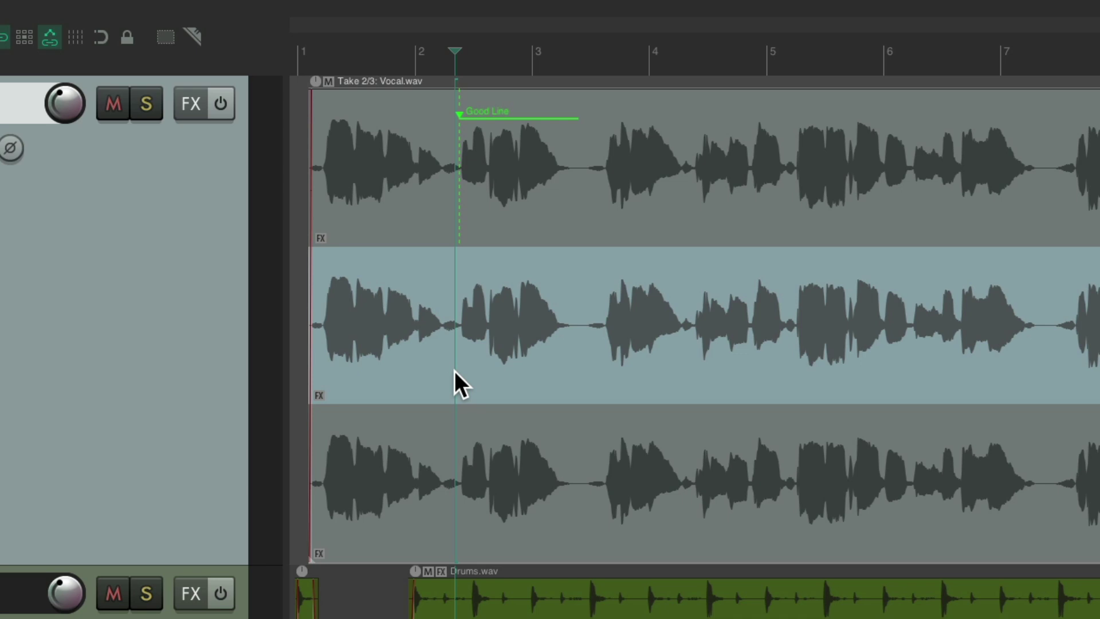
right_click(455, 370)
mouse_move(460, 546)
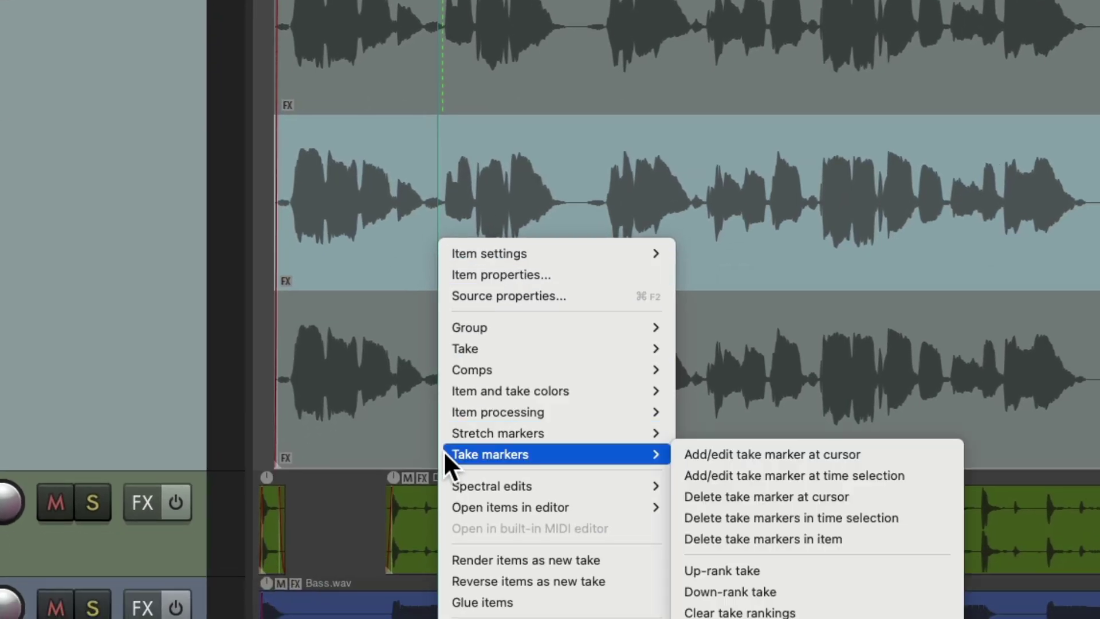
left_click(672, 455)
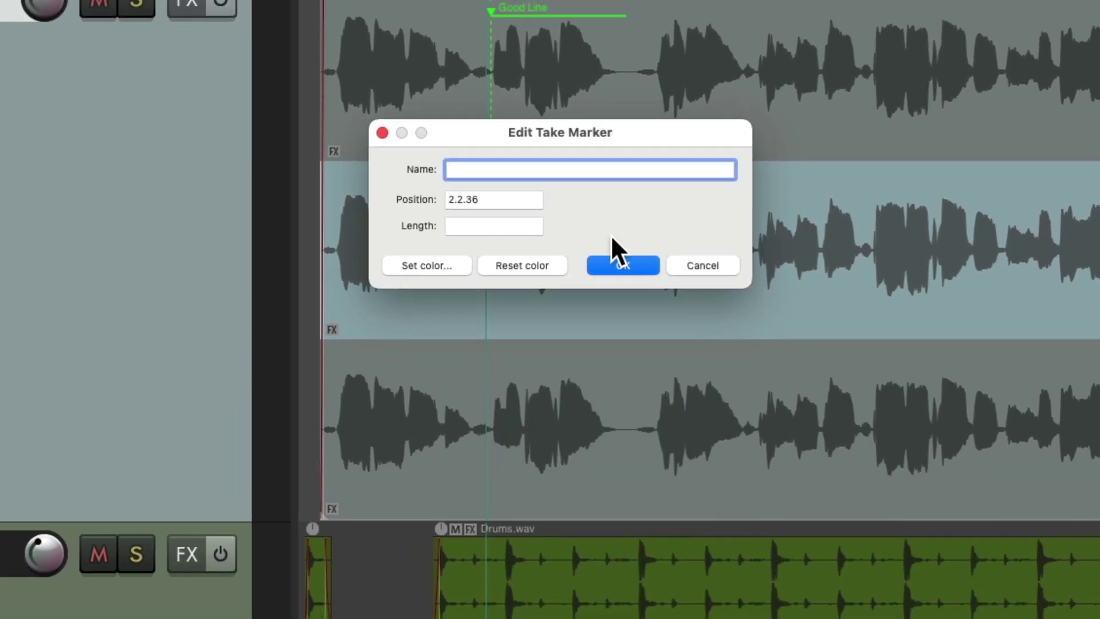
type("Bad Line")
left_click(451, 265)
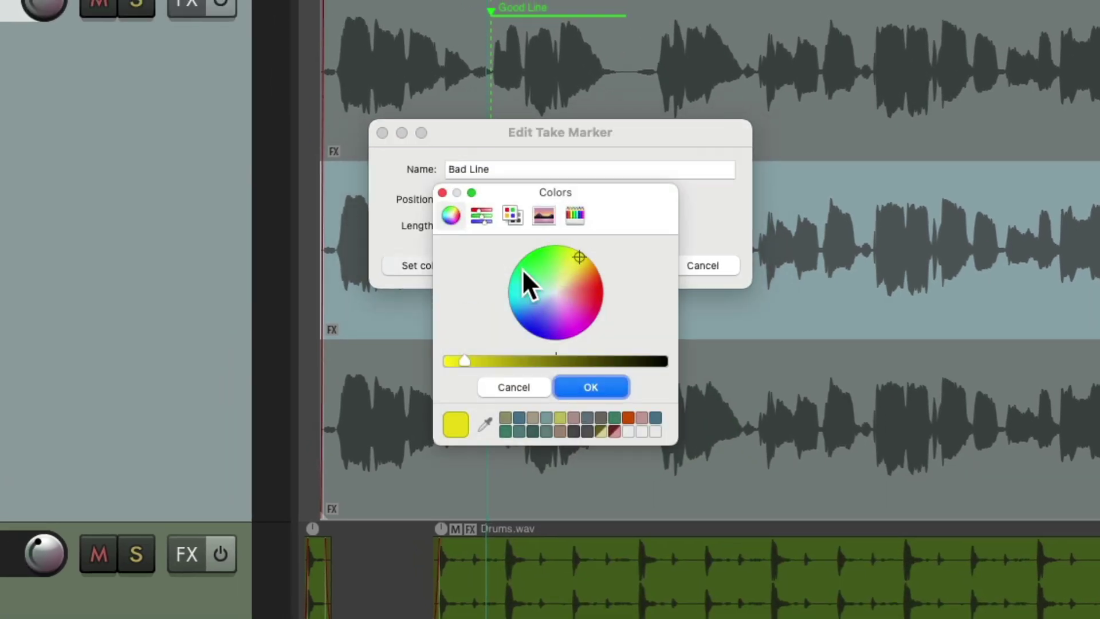
left_click(604, 280)
left_click(607, 383)
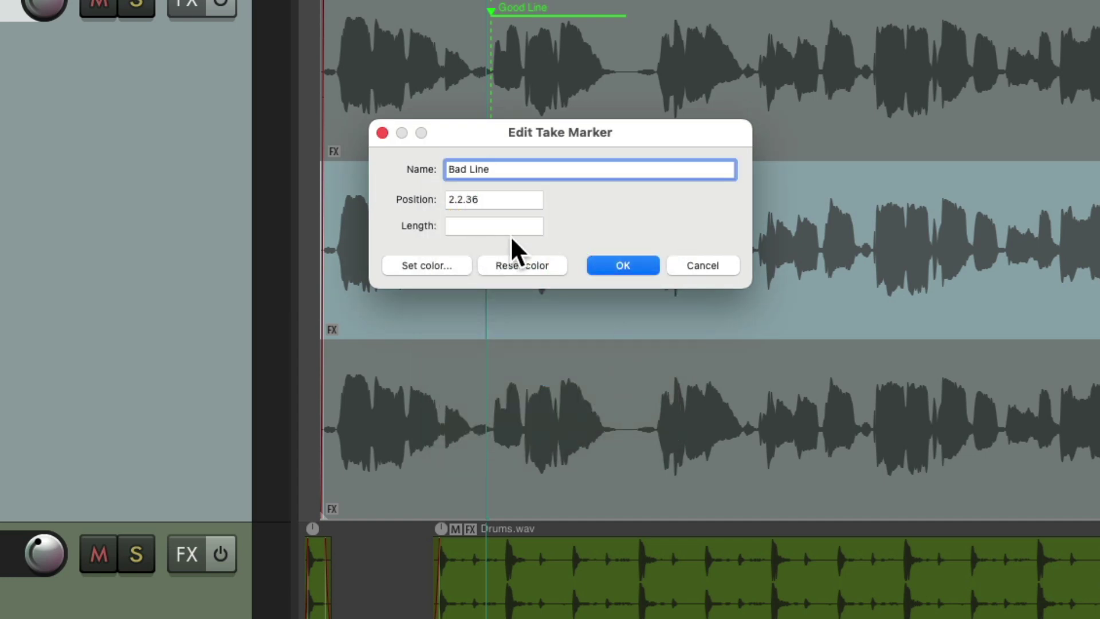
left_click(622, 266)
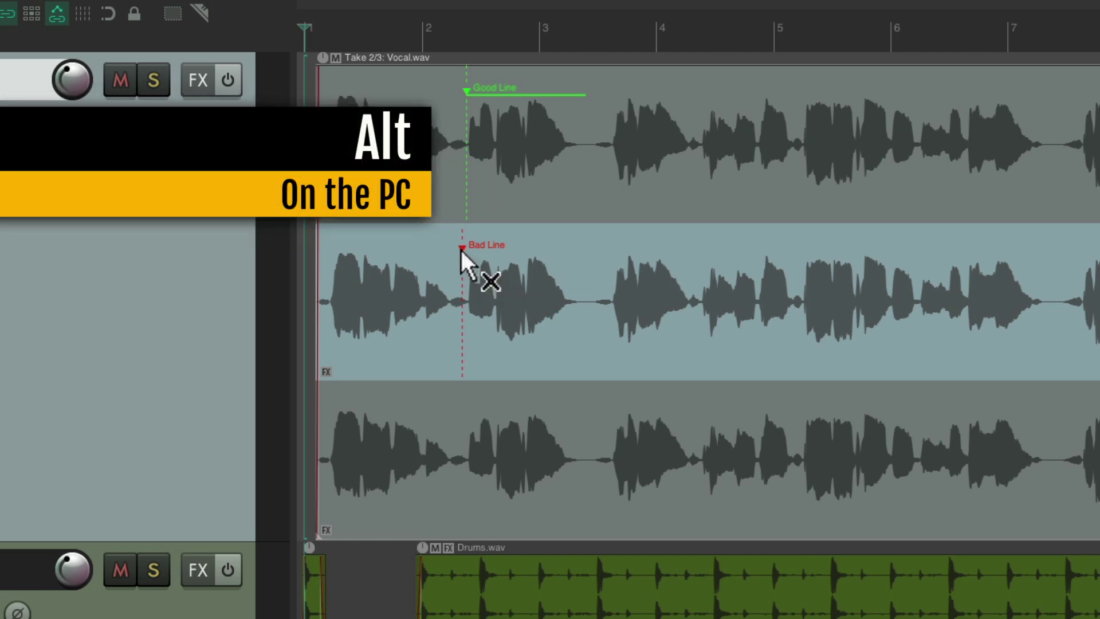
mouse_move(461, 250)
left_mouse_down()
mouse_move(882, 252)
mouse_move(1053, 269)
mouse_move(675, 232)
mouse_move(1043, 283)
left_mouse_up()
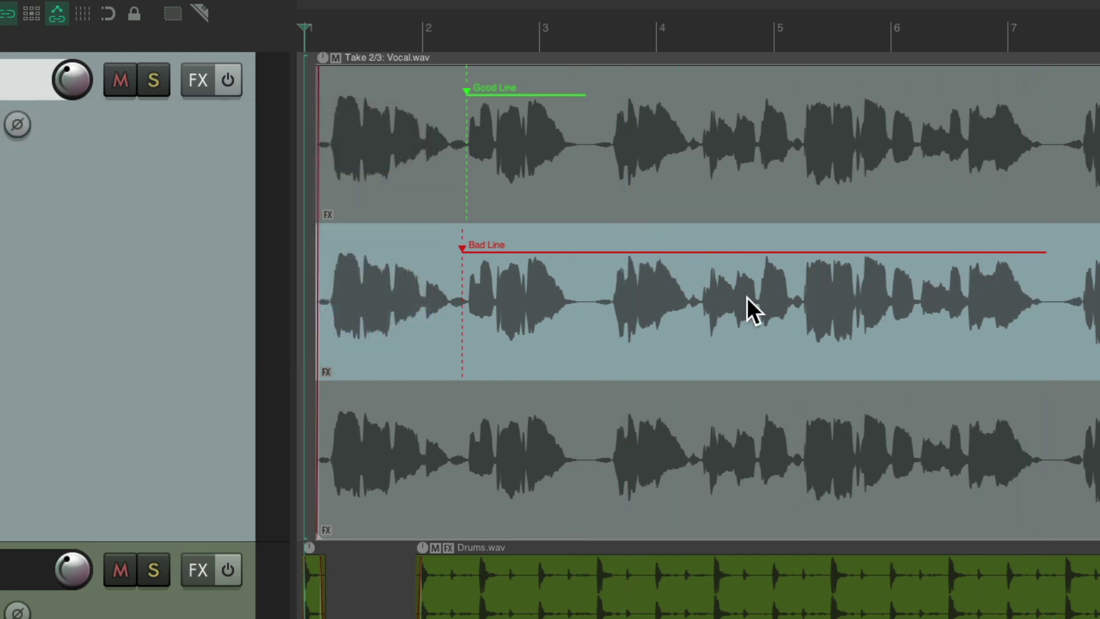
Activate the third vocal take and add a take marker over a time selection starting at about 2.2.42 and about 1.3.95 long.
left_click(539, 395)
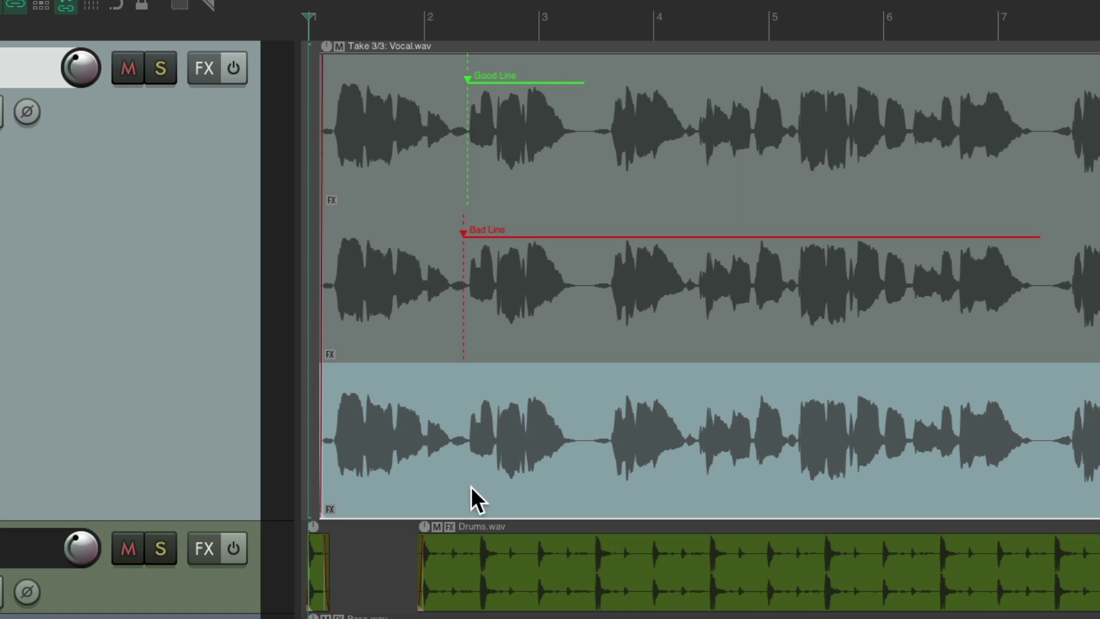
left_click_drag(465, 521, 645, 521)
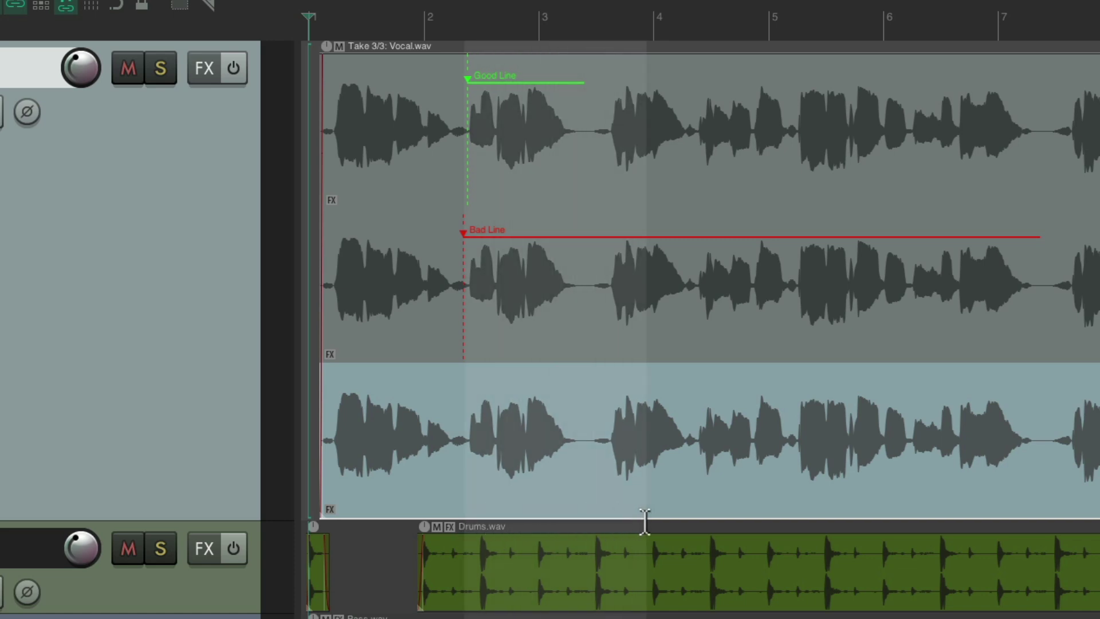
right_click(503, 368)
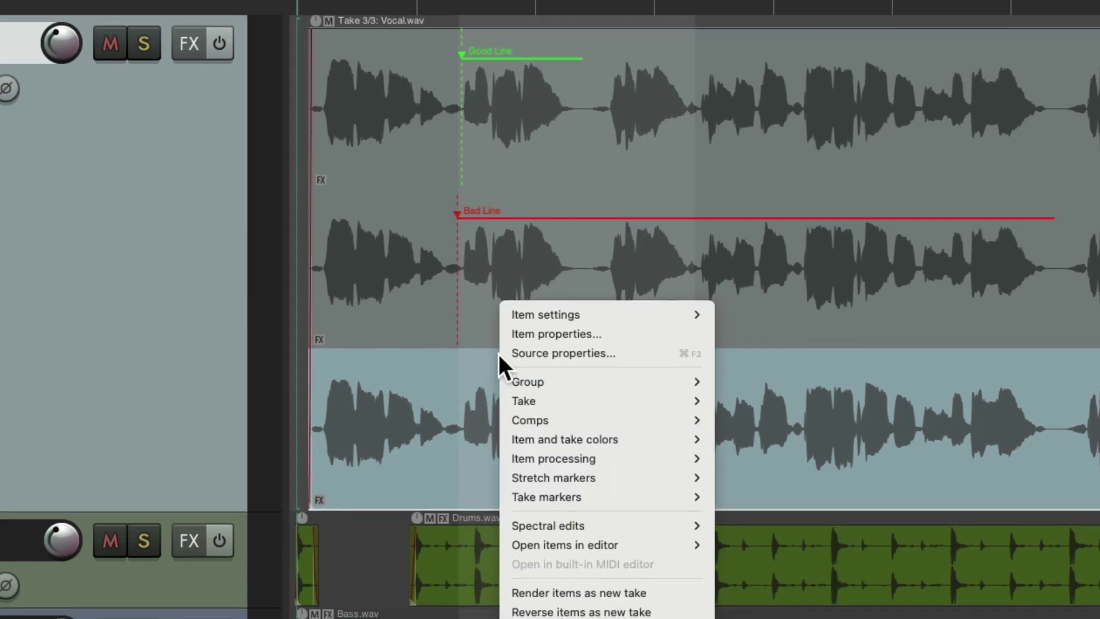
mouse_move(507, 497)
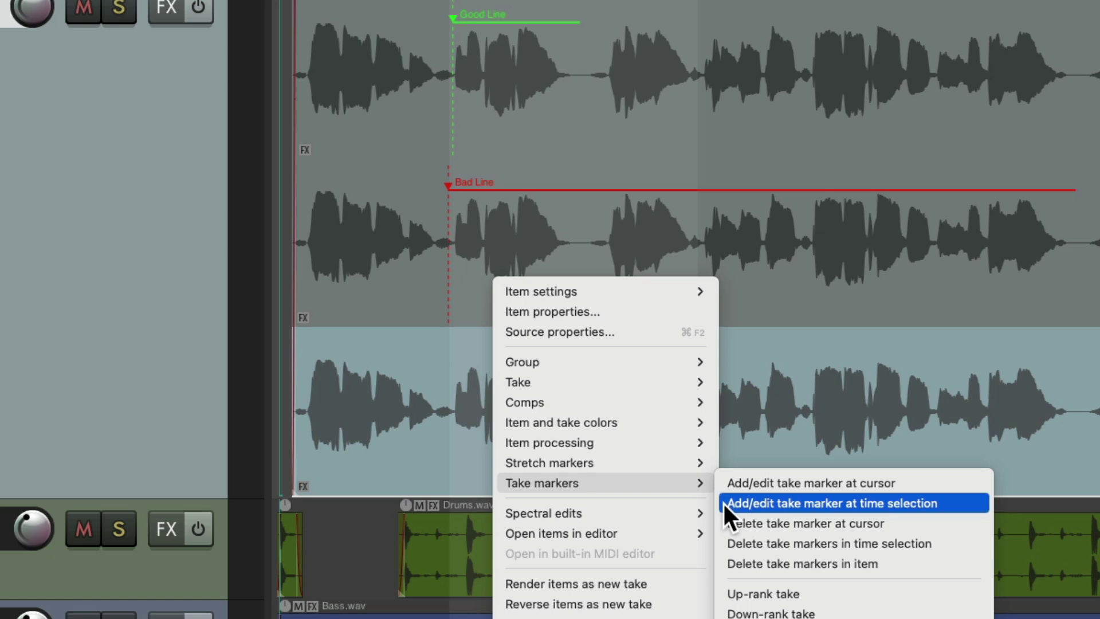
left_click(841, 505)
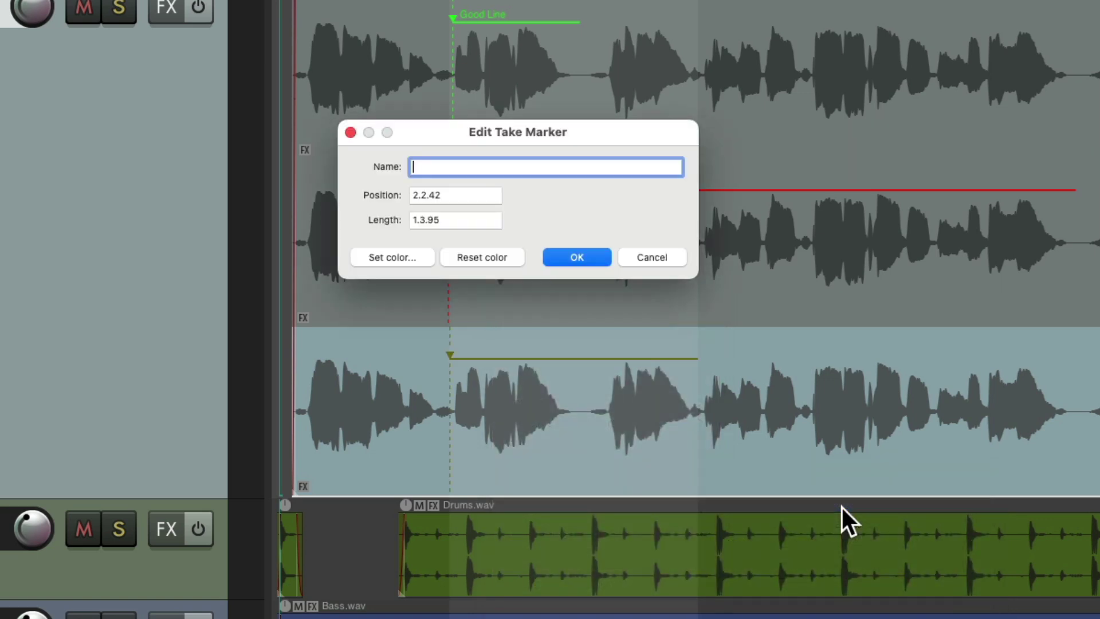
Name the third take's marker "Great Line", colour it blue, and slightly adjust the end of its line.
type("Great Line")
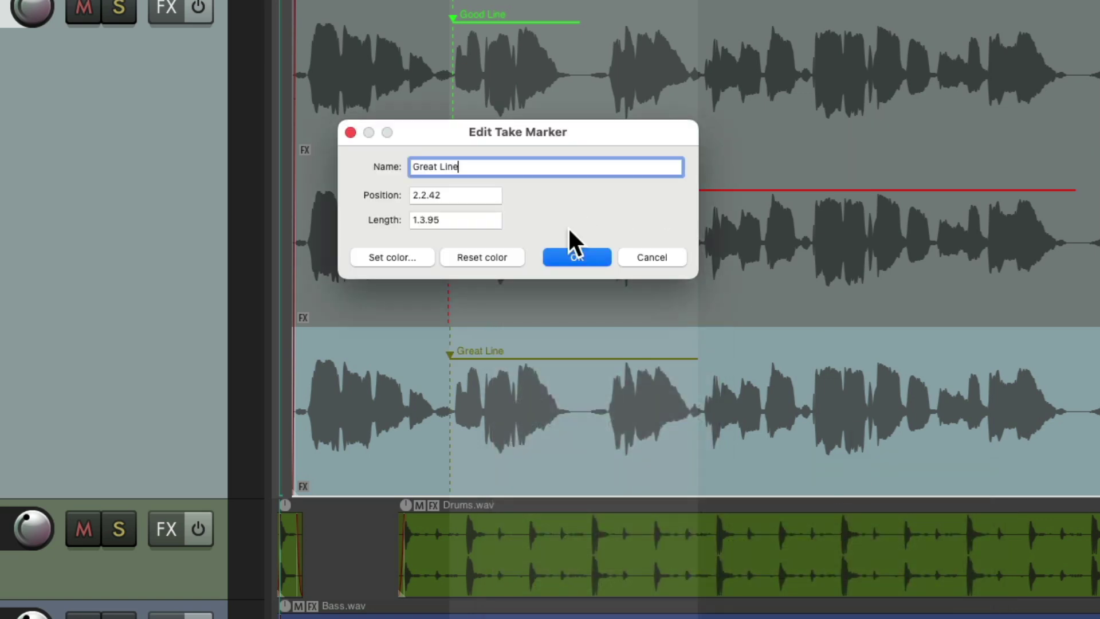
left_click(417, 257)
left_click(489, 319)
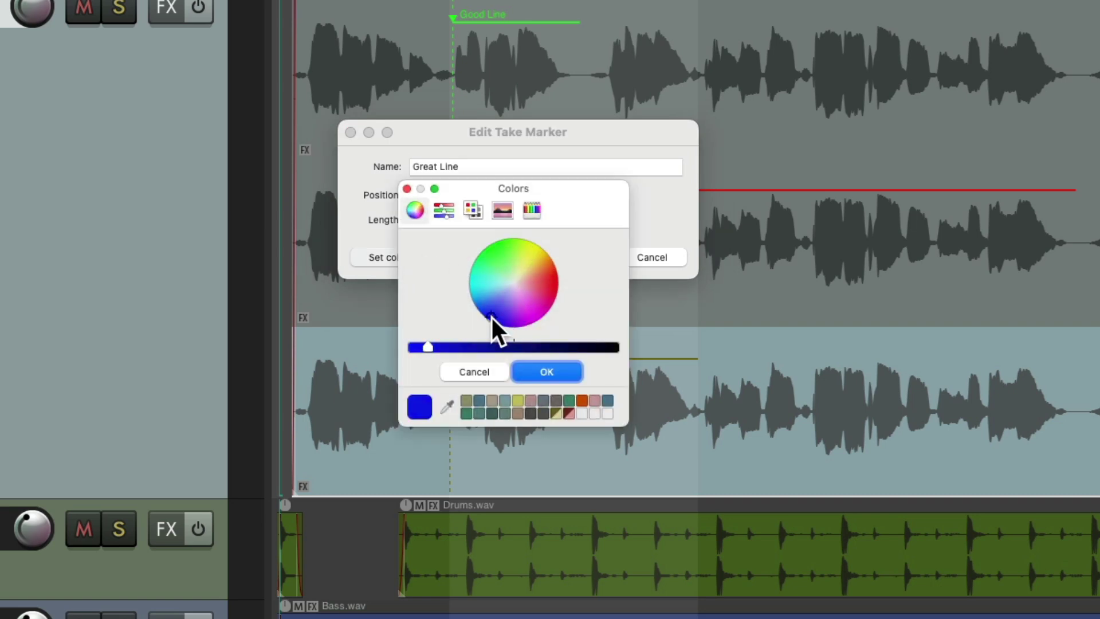
left_click(541, 371)
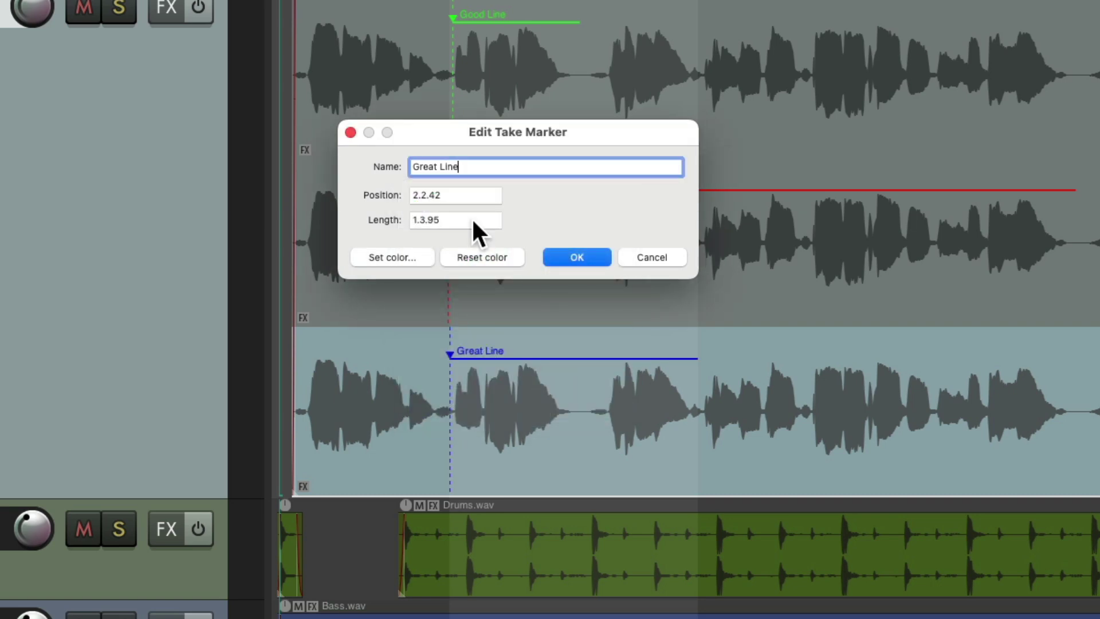
left_click(578, 255)
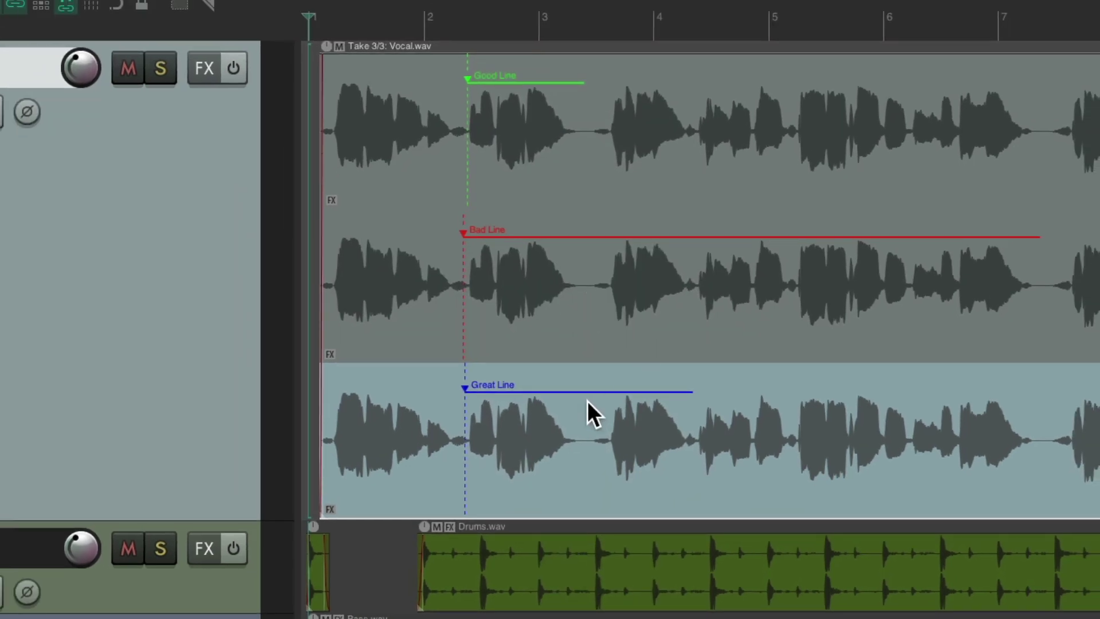
mouse_move(691, 397)
left_mouse_down()
mouse_move(619, 393)
mouse_move(909, 398)
mouse_move(680, 397)
mouse_move(690, 397)
left_mouse_up()
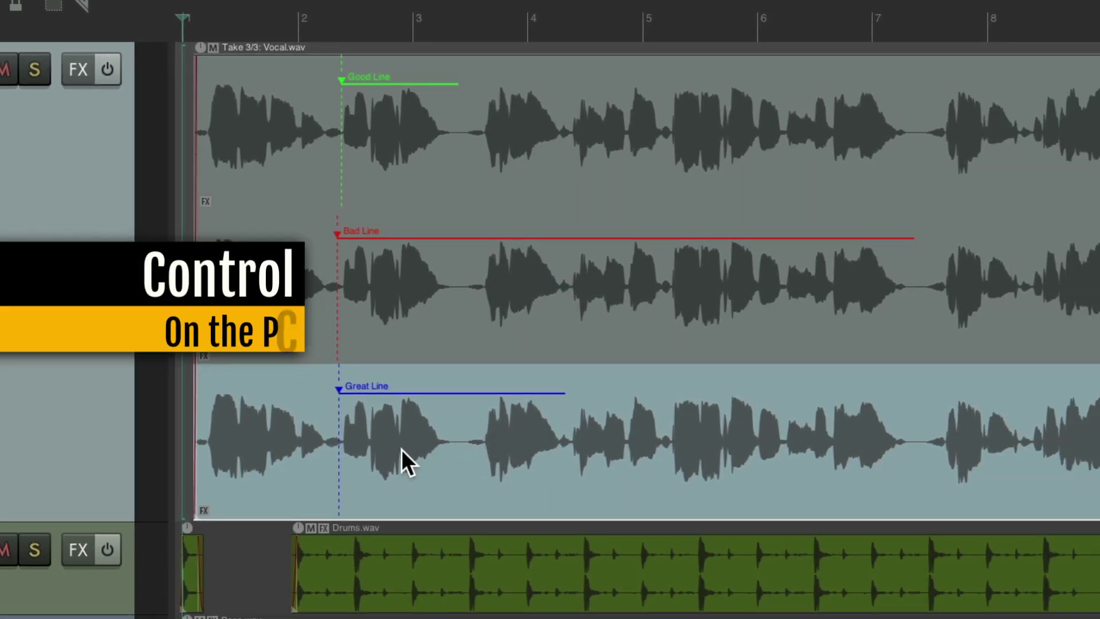
Copy the "Great Line" marker to two further positions along the third take, then delete both copies.
left_click_drag(341, 389, 856, 388)
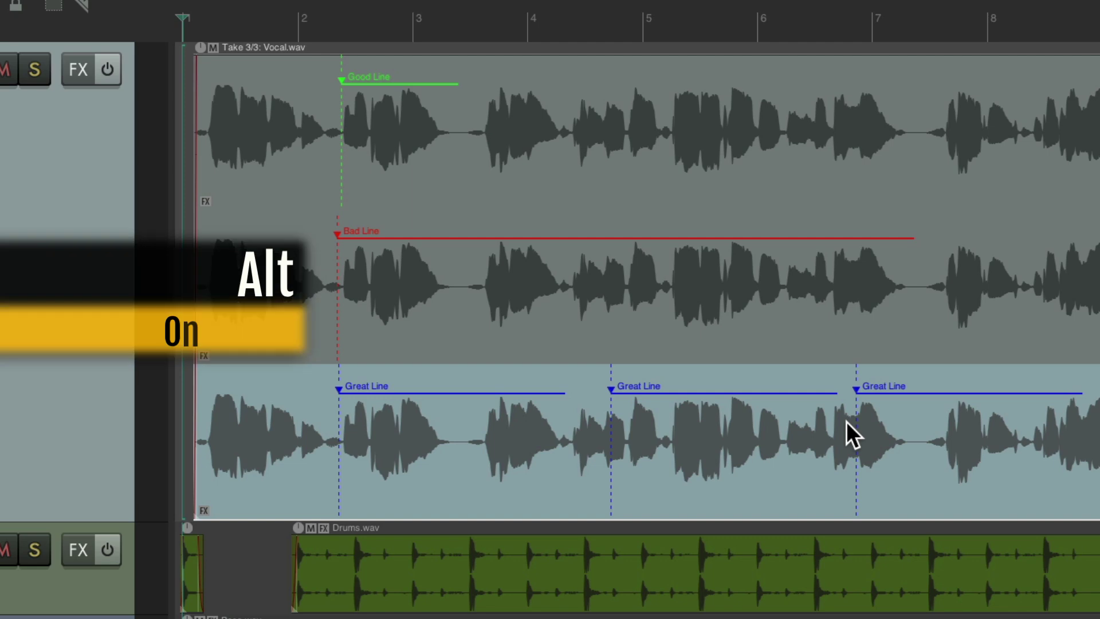
left_click(857, 391, "alt")
left_click(624, 391, "alt")
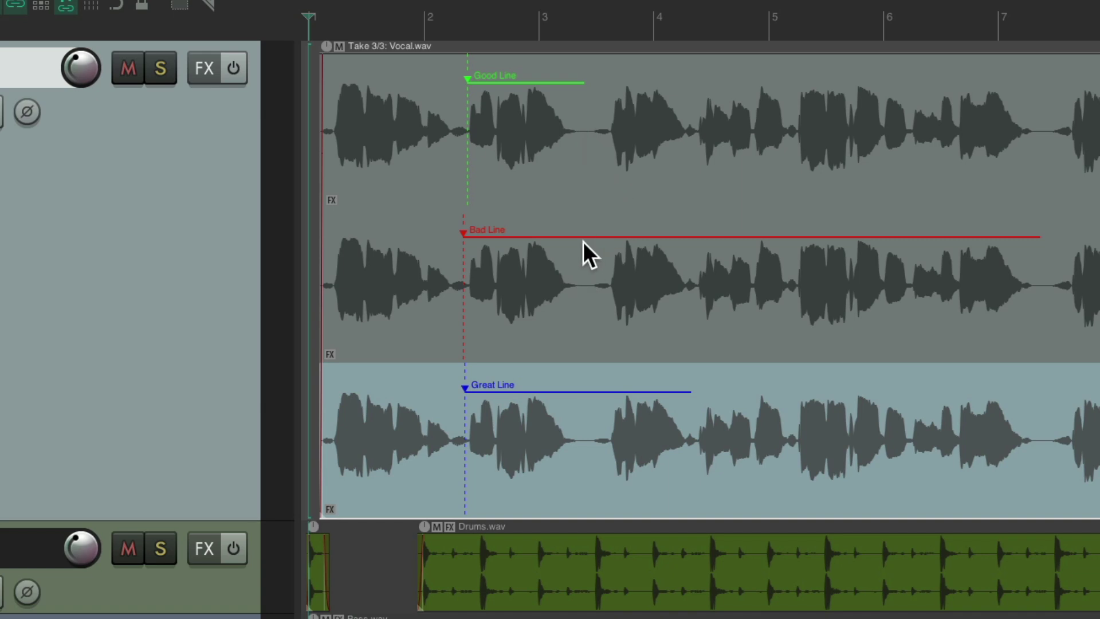
Undo the take marker edits back to the unmarked vocal item with the first take active.
key("ctrl+z")
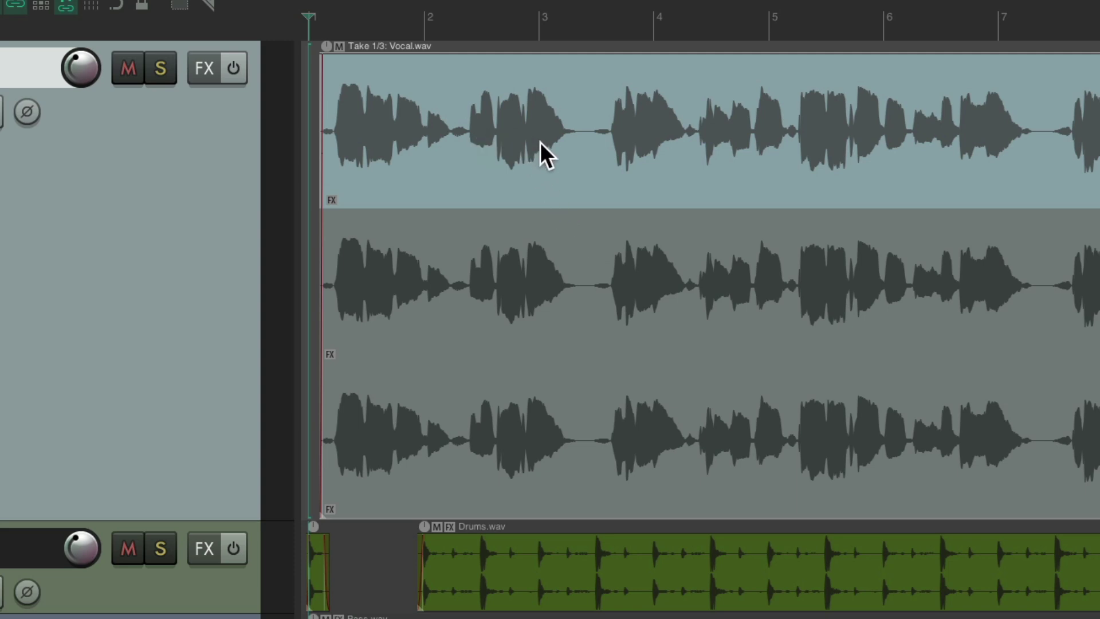
Up-rank a take marker on the first vocal take about a third into bar 2, and extend its line about one bar.
left_click(465, 173)
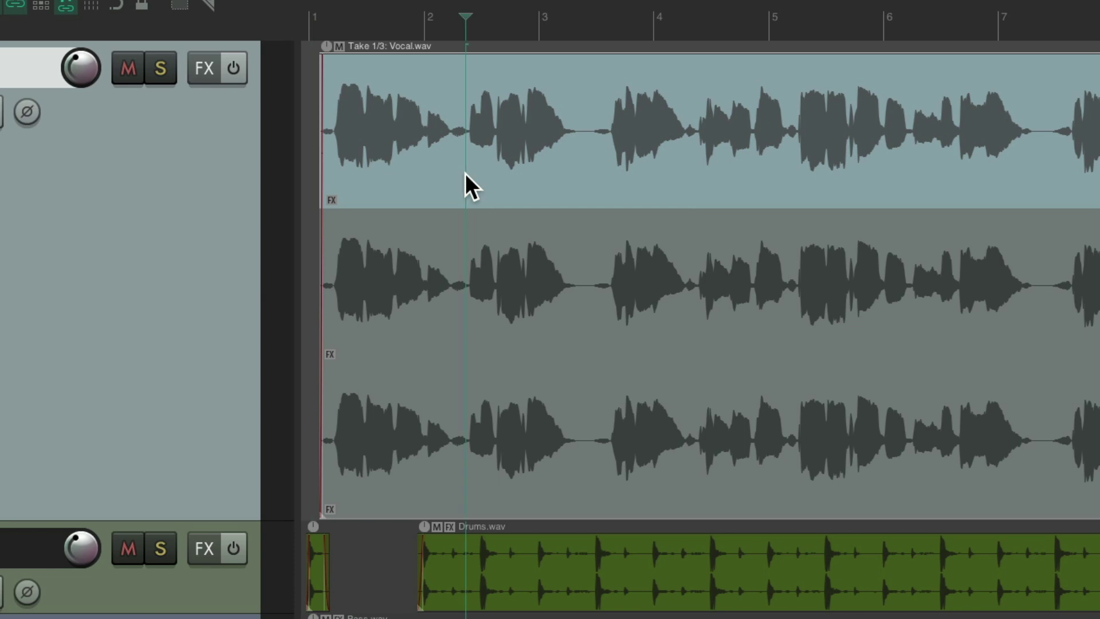
right_click(465, 173)
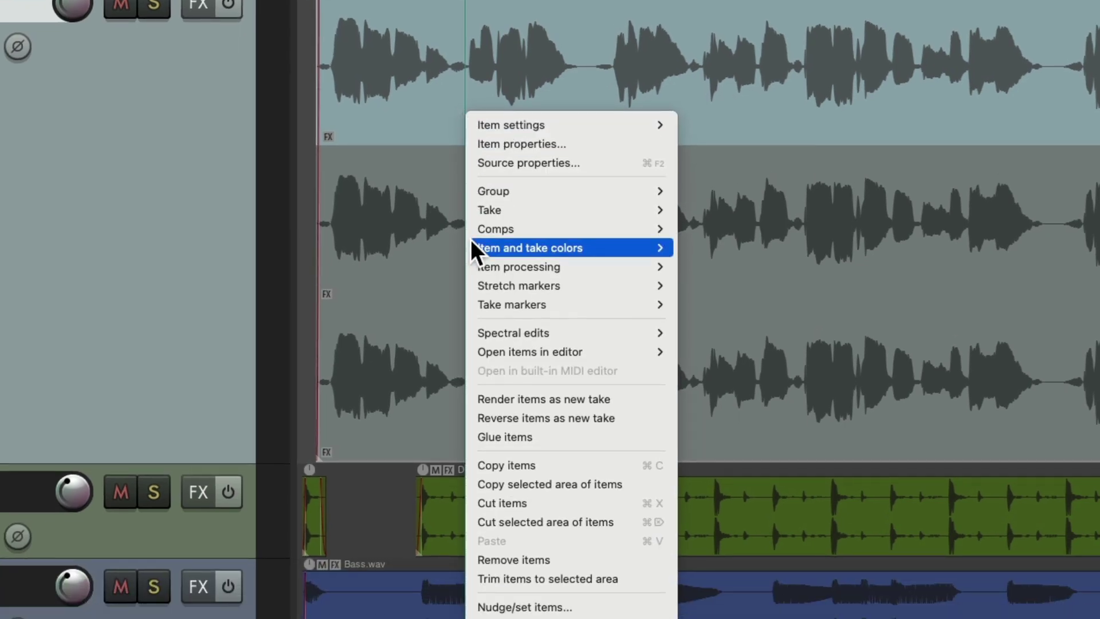
mouse_move(479, 308)
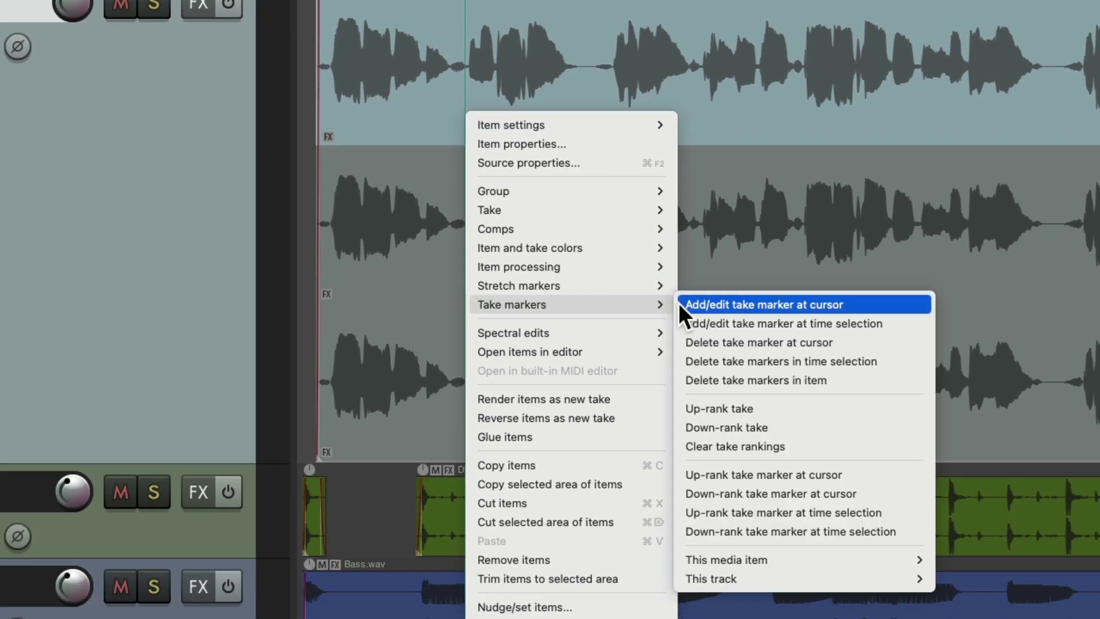
left_click(679, 475)
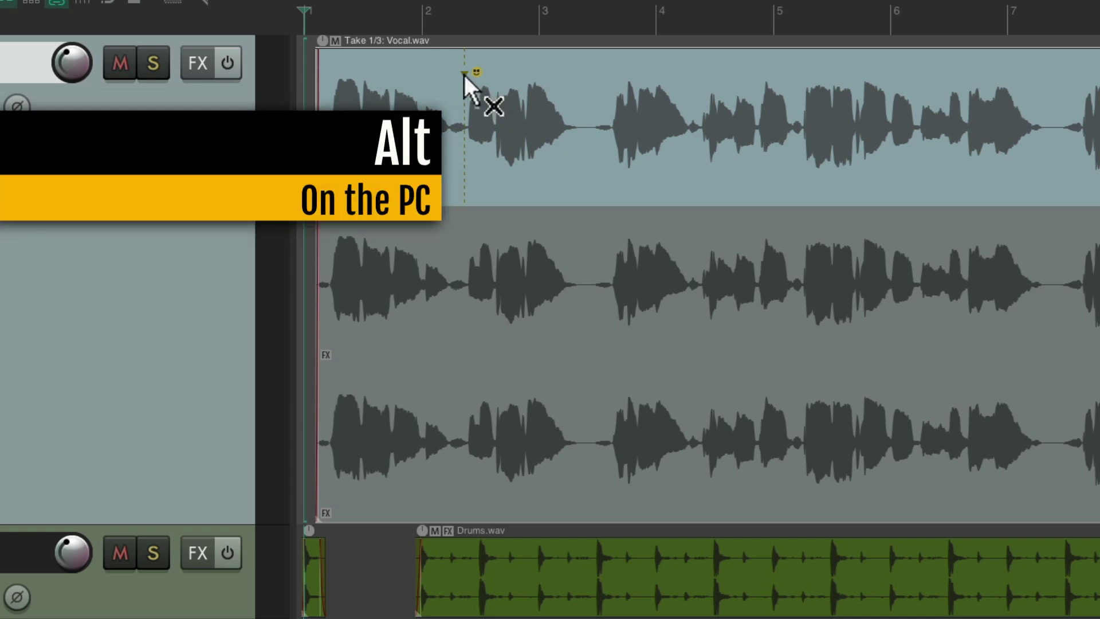
mouse_move(462, 71)
left_mouse_down()
mouse_move(498, 86)
mouse_move(921, 118)
mouse_move(605, 95)
mouse_move(998, 105)
mouse_move(585, 96)
left_mouse_up()
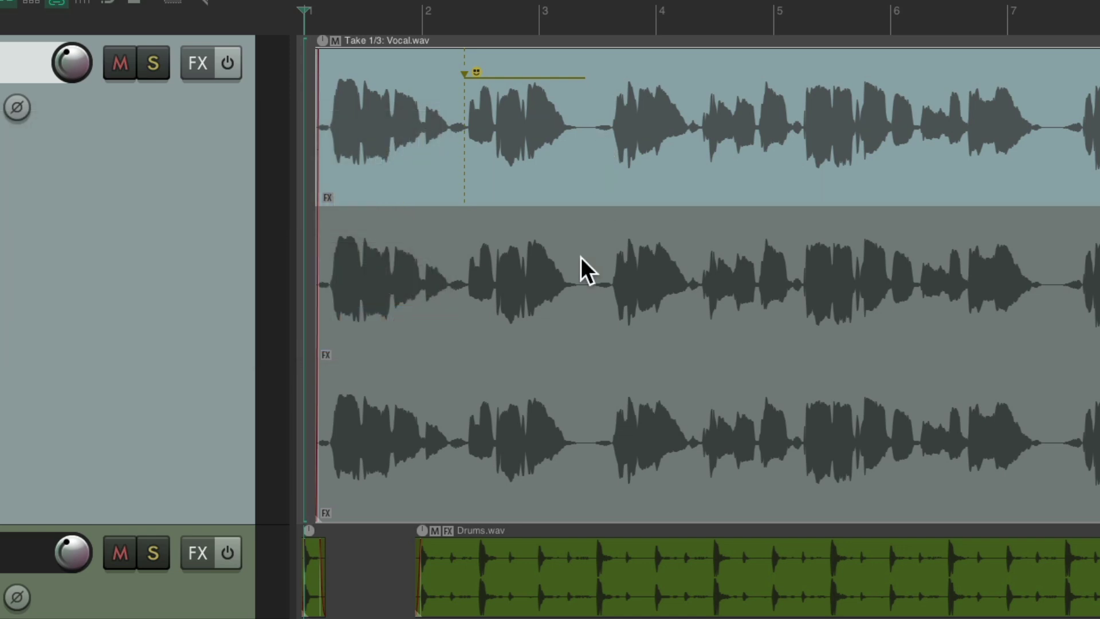
Activate the second vocal take, down-rank a take marker about a third into bar 2, and extend its line just past bar 7.
left_click(533, 227)
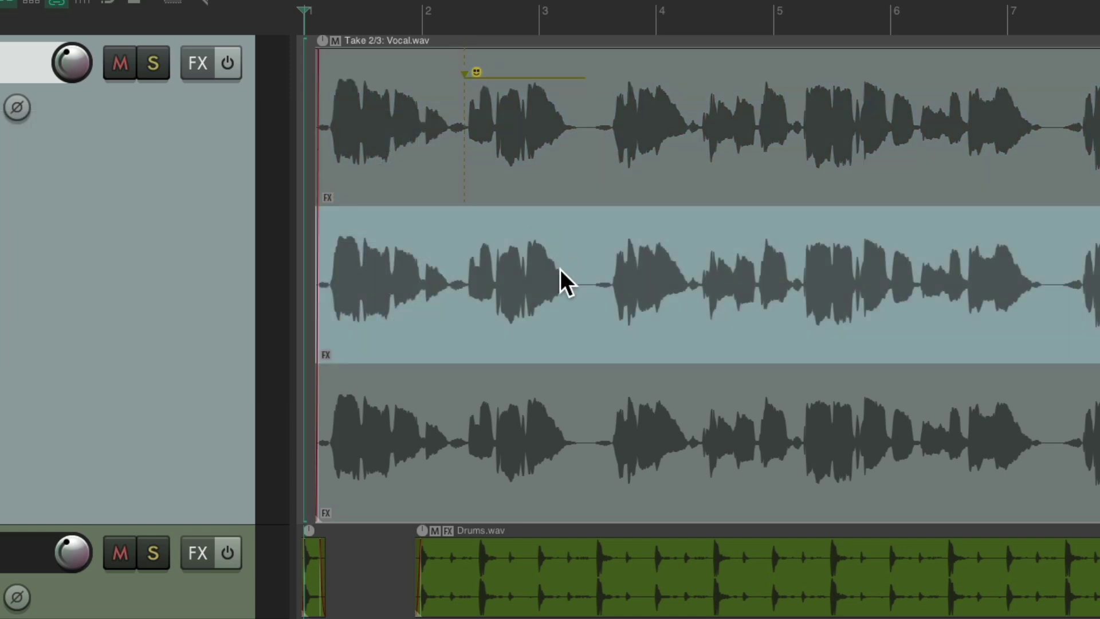
left_click(463, 326)
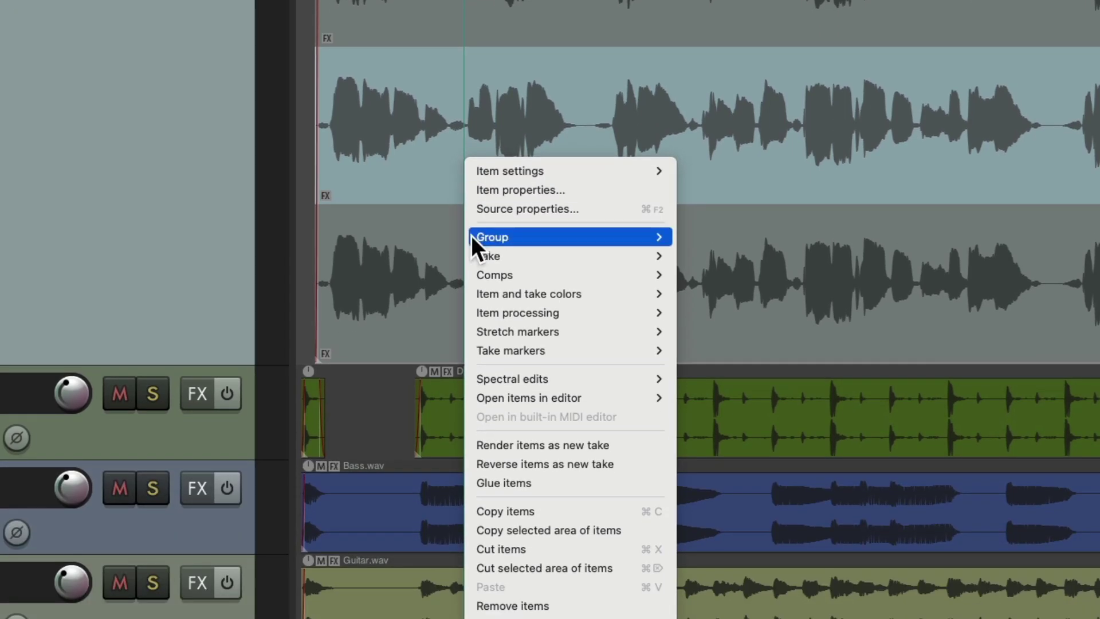
mouse_move(478, 402)
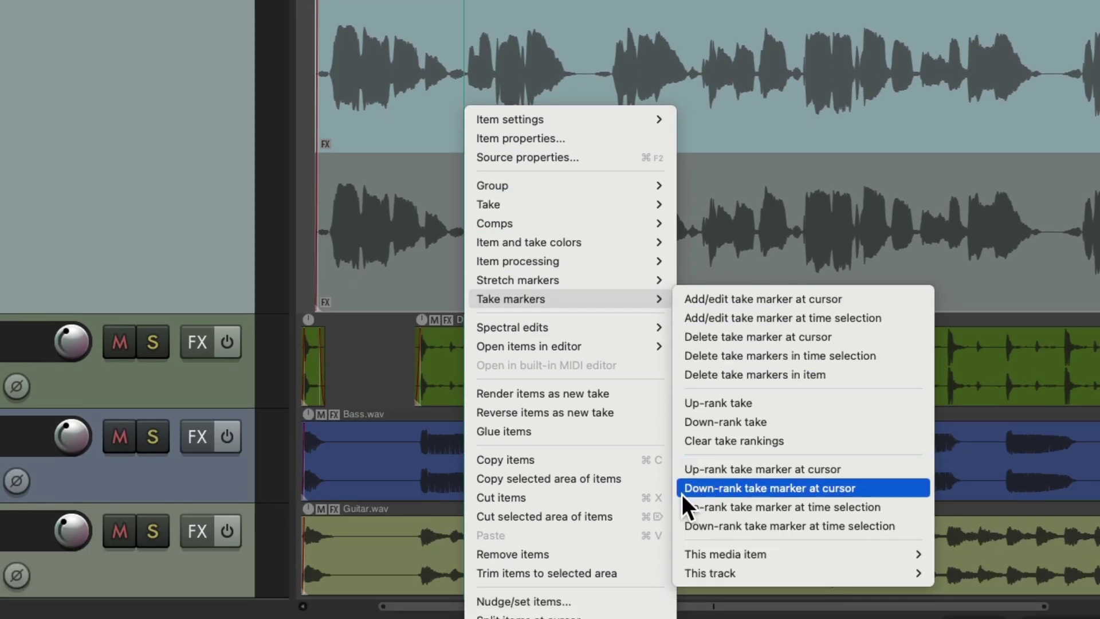
left_click(681, 488)
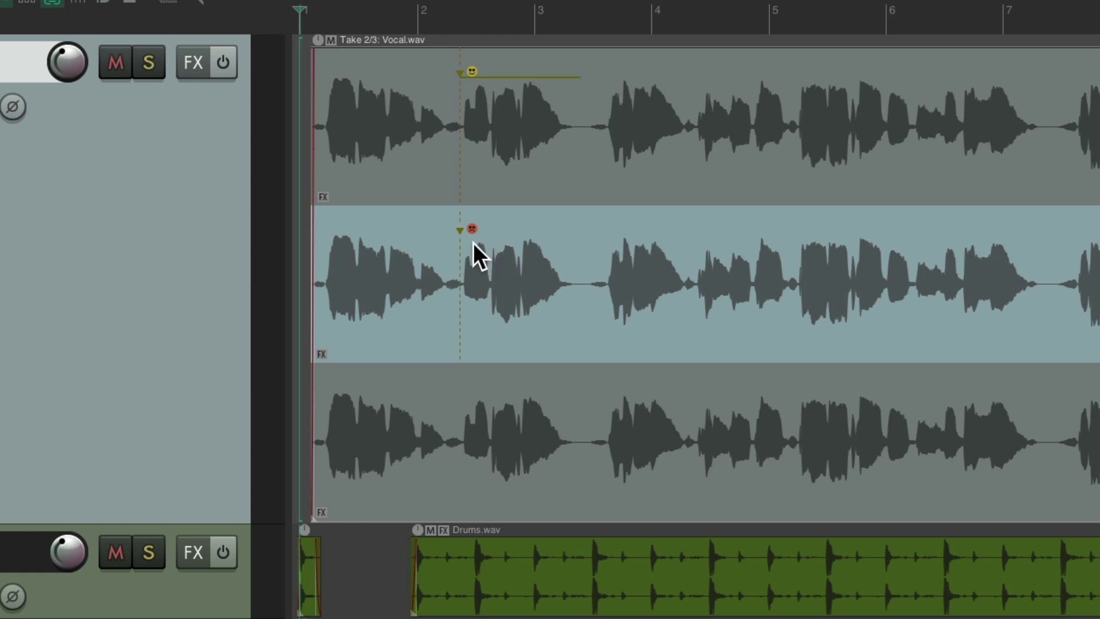
left_click_drag(464, 231, 1041, 249)
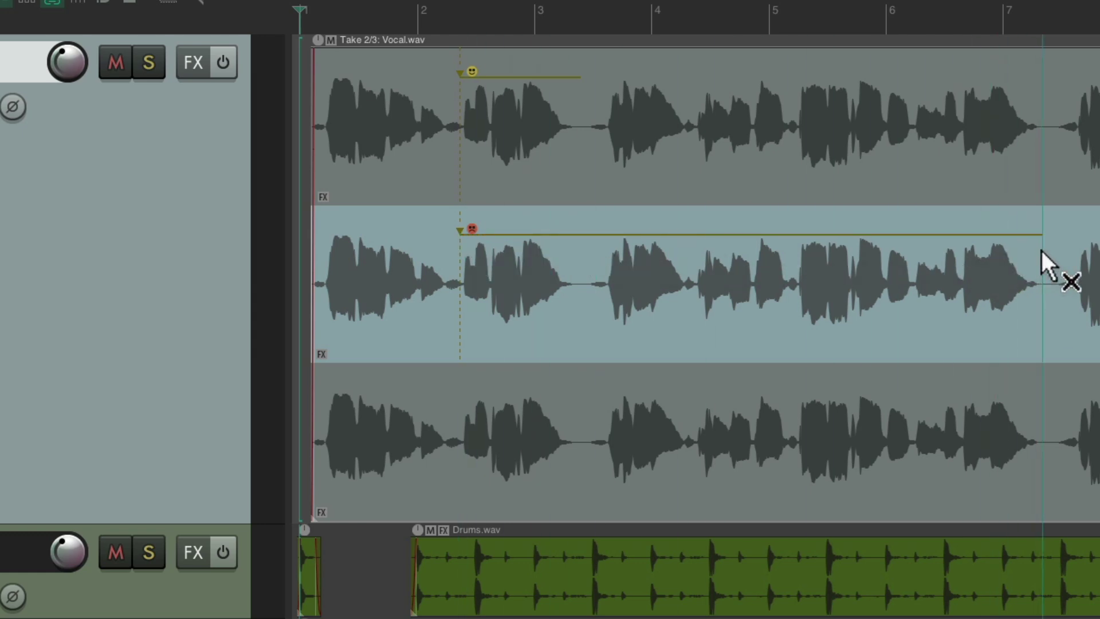
Activate the third vocal take and up-rank a take marker over a time selection from about a third into bar 2 to a third into bar 4.
left_click(551, 387)
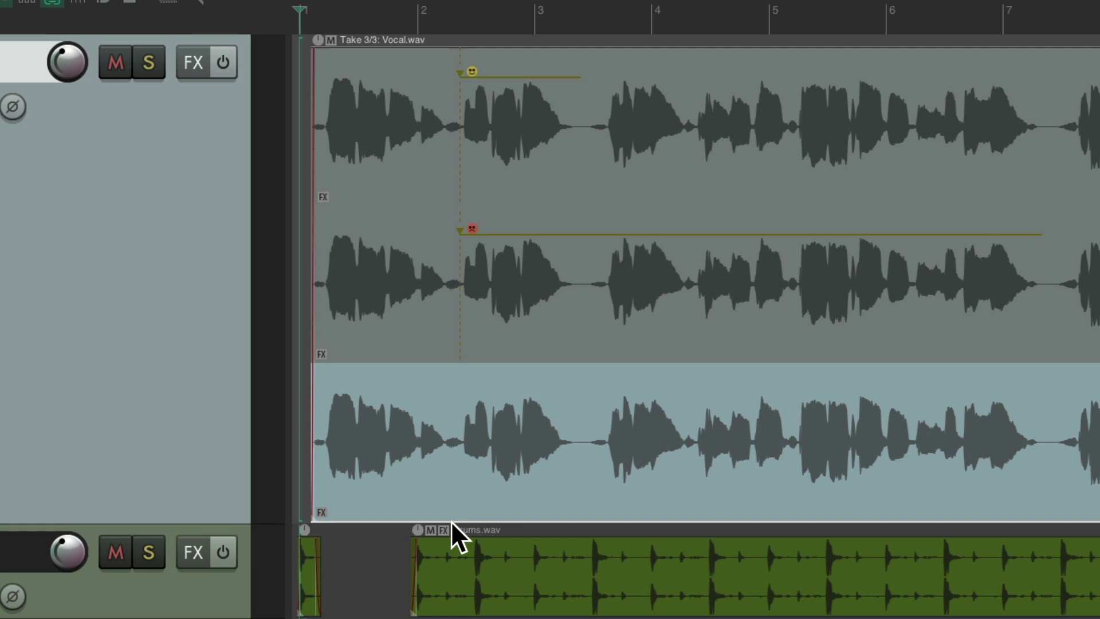
left_click_drag(453, 522, 688, 527)
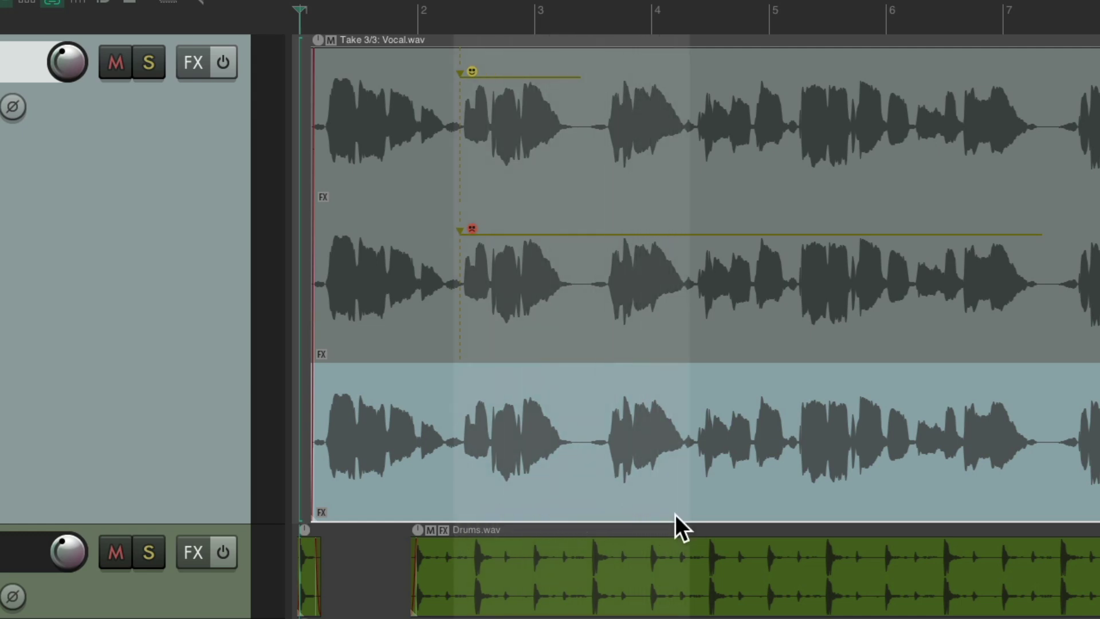
right_click(462, 371)
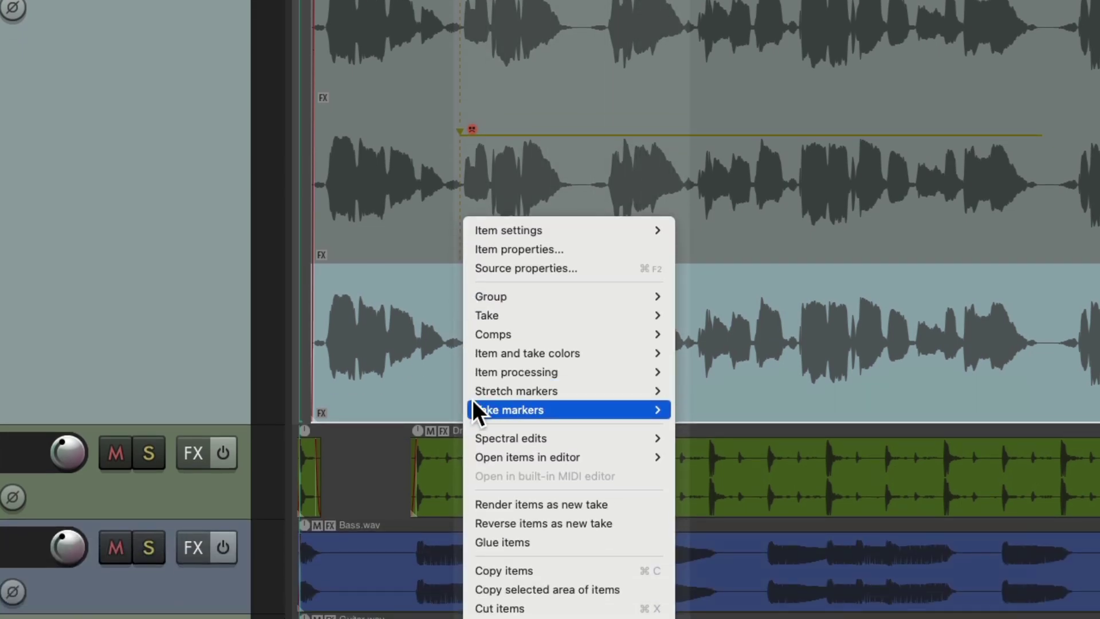
mouse_move(473, 505)
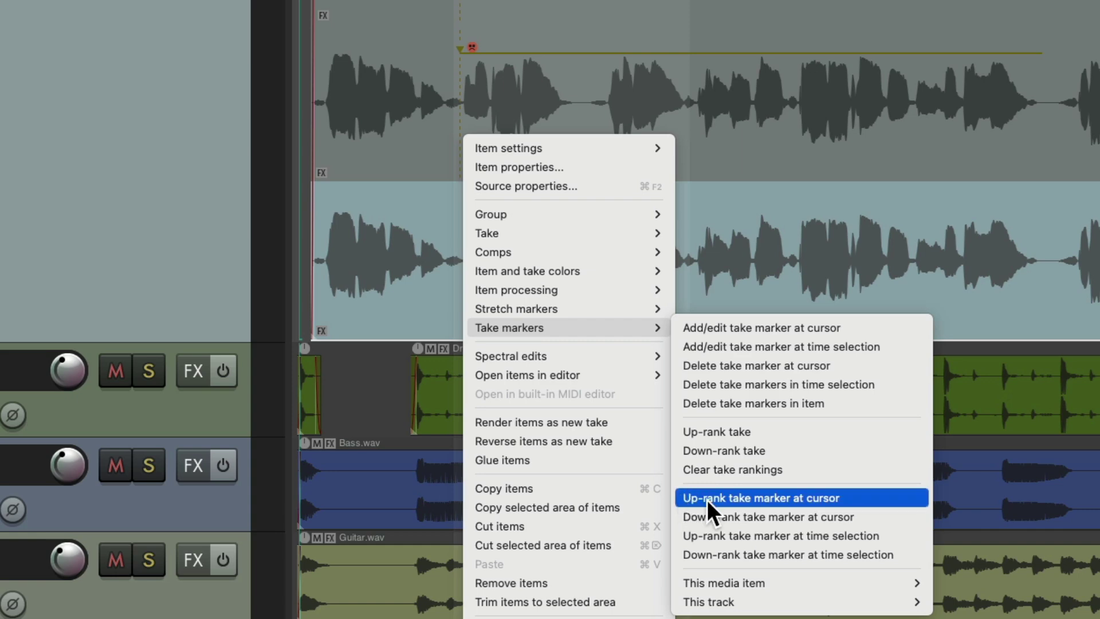
left_click(790, 541)
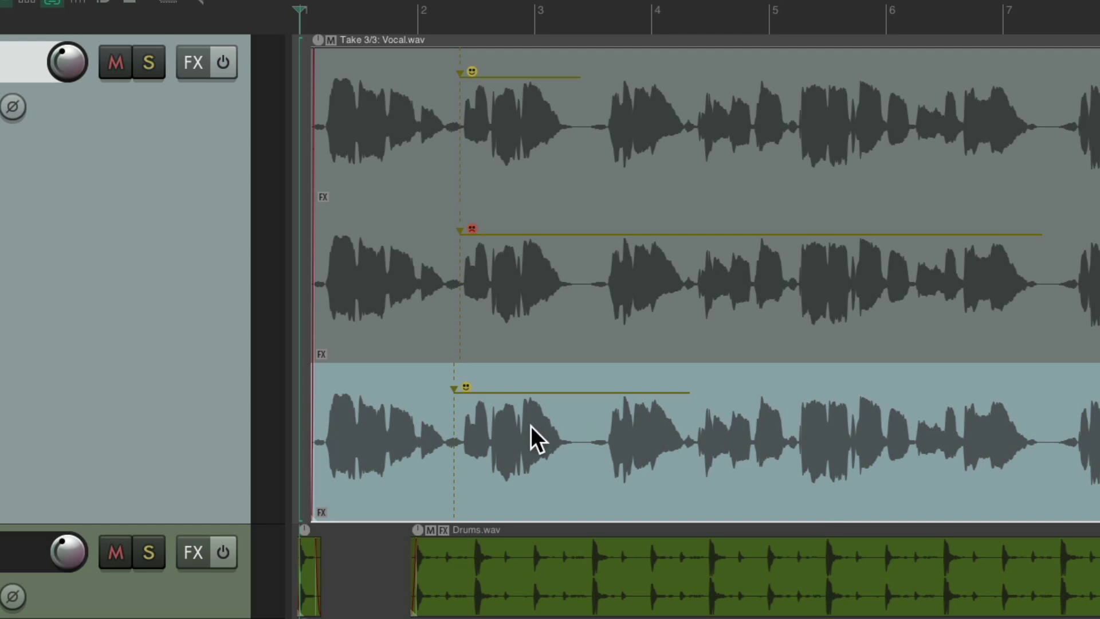
mouse_move(682, 401)
left_mouse_down()
mouse_move(606, 400)
mouse_move(690, 406)
left_mouse_up()
Up-rank the third take's marker two more levels.
right_click(455, 387)
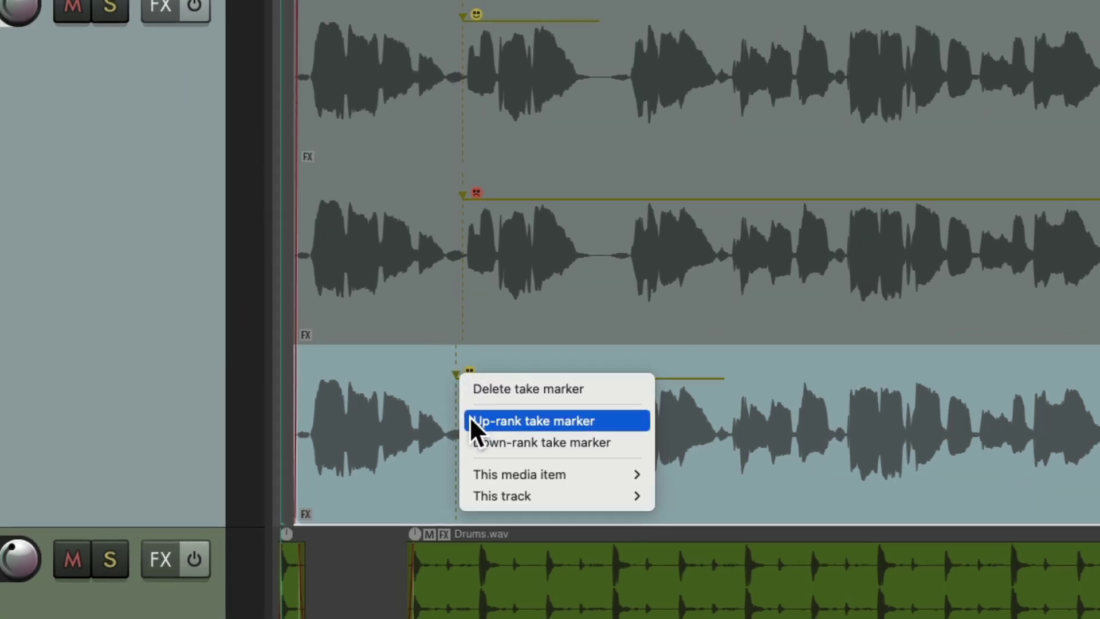
left_click(469, 419)
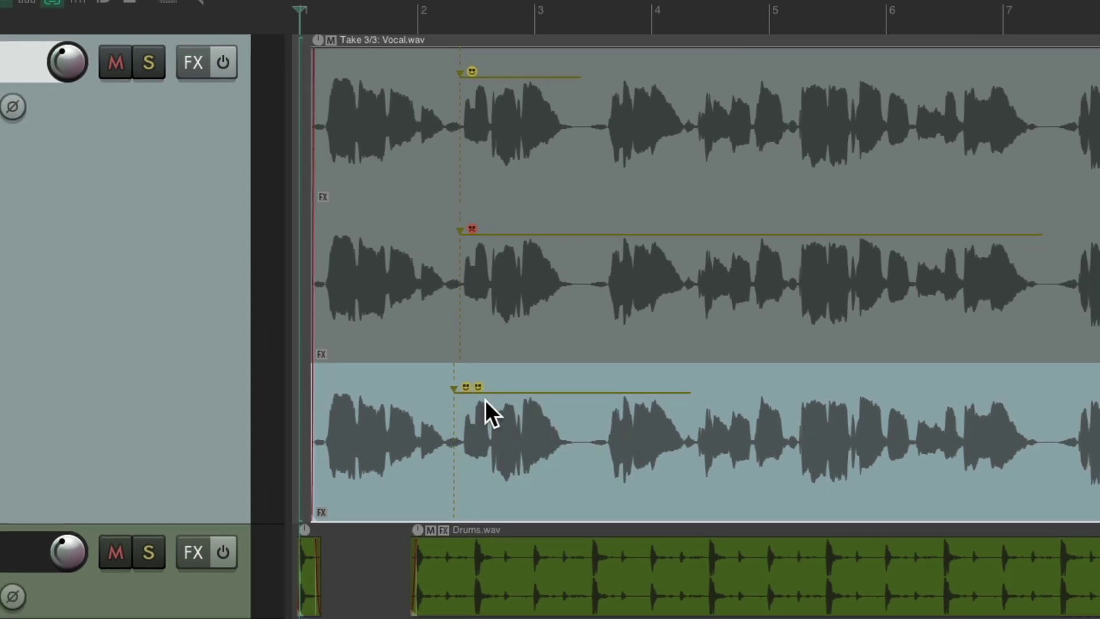
right_click(456, 389)
left_click(464, 426)
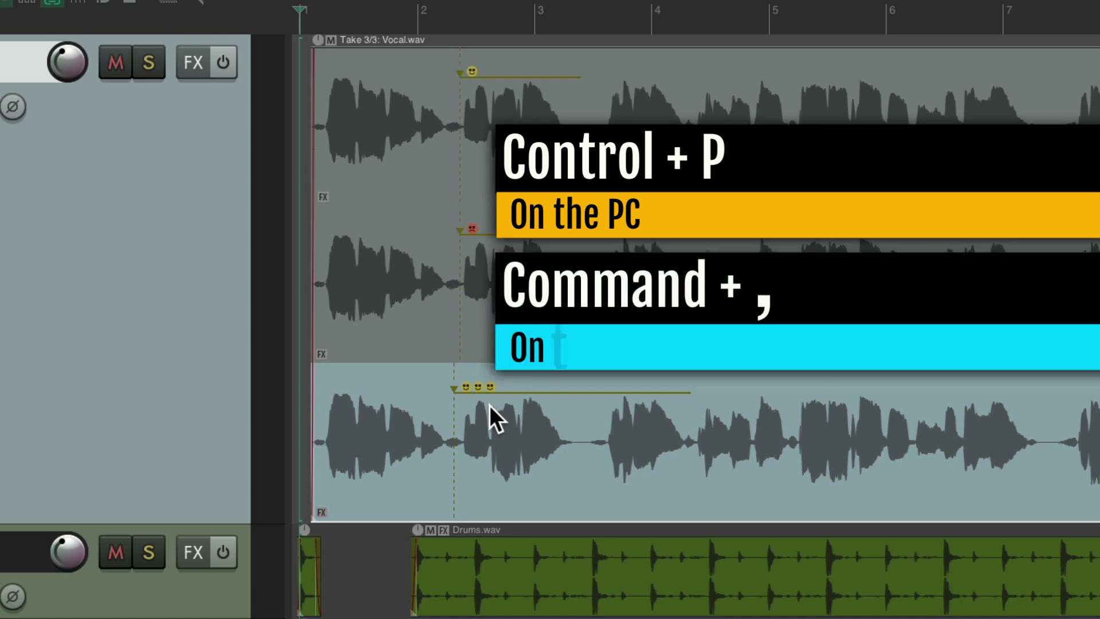
Set the take marker ranking levels to 3 up, 1 down in the Editing Behavior preferences.
key("super+comma")
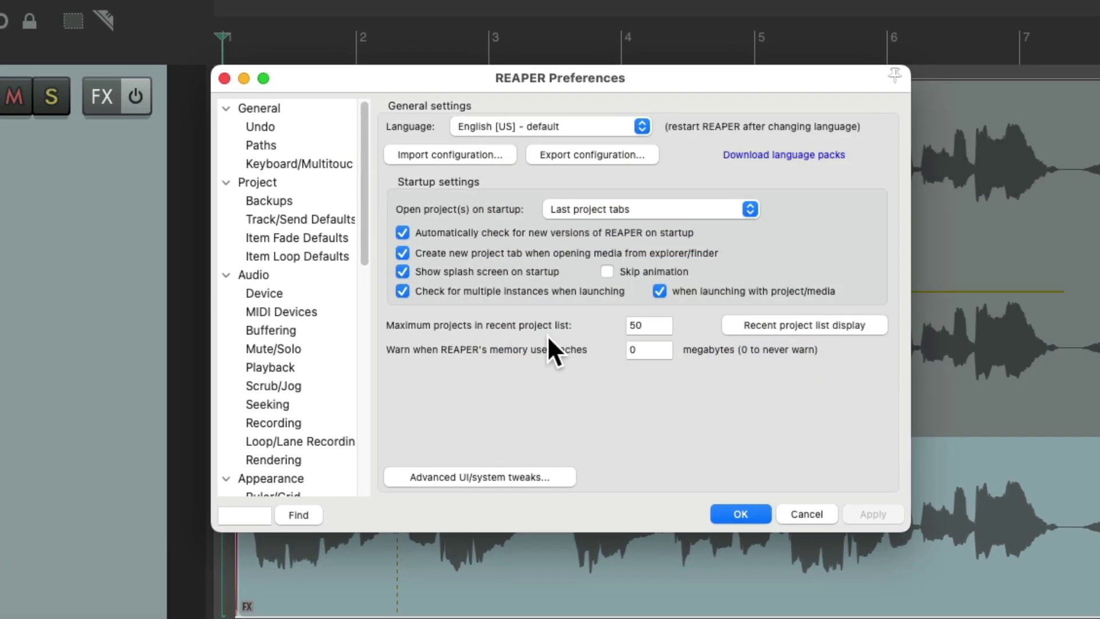
scroll(280, 349, "down", 10)
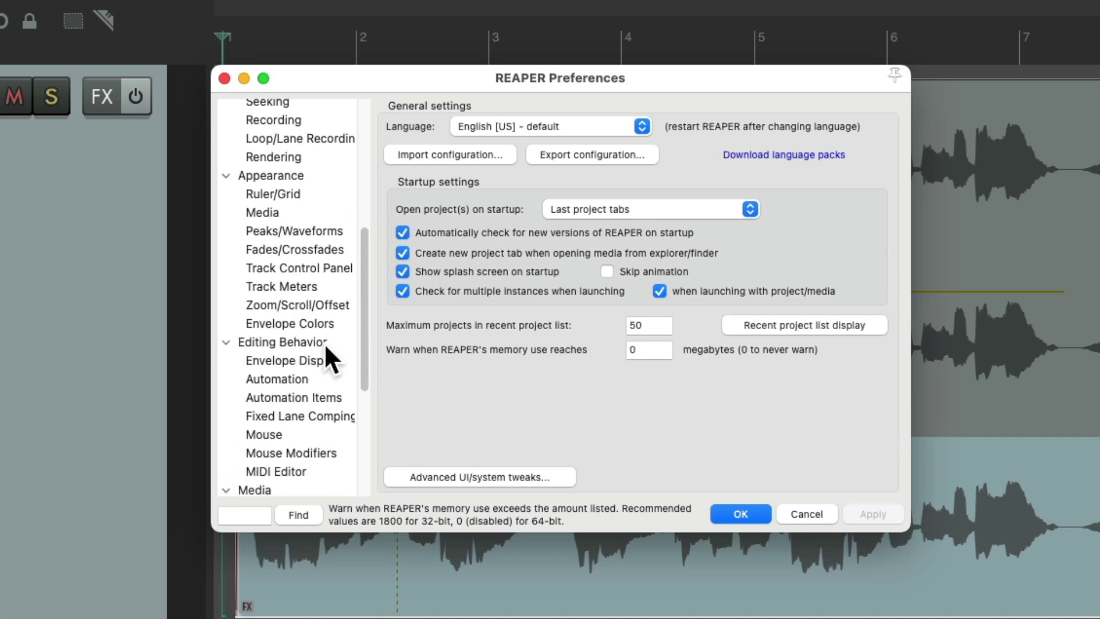
left_click(324, 343)
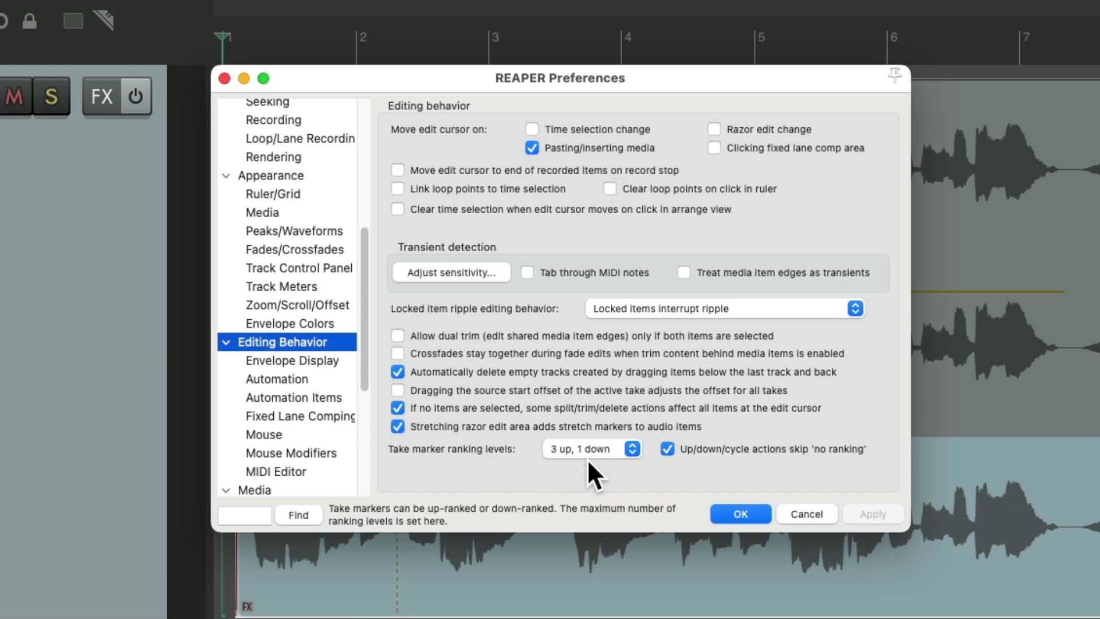
left_click(606, 448)
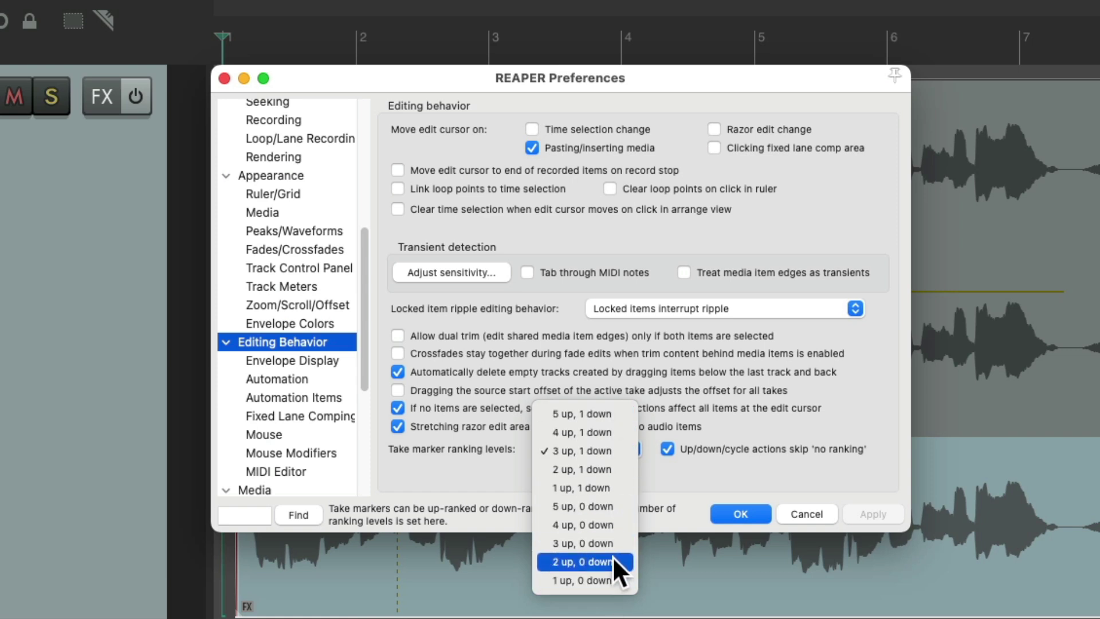
left_click(620, 448)
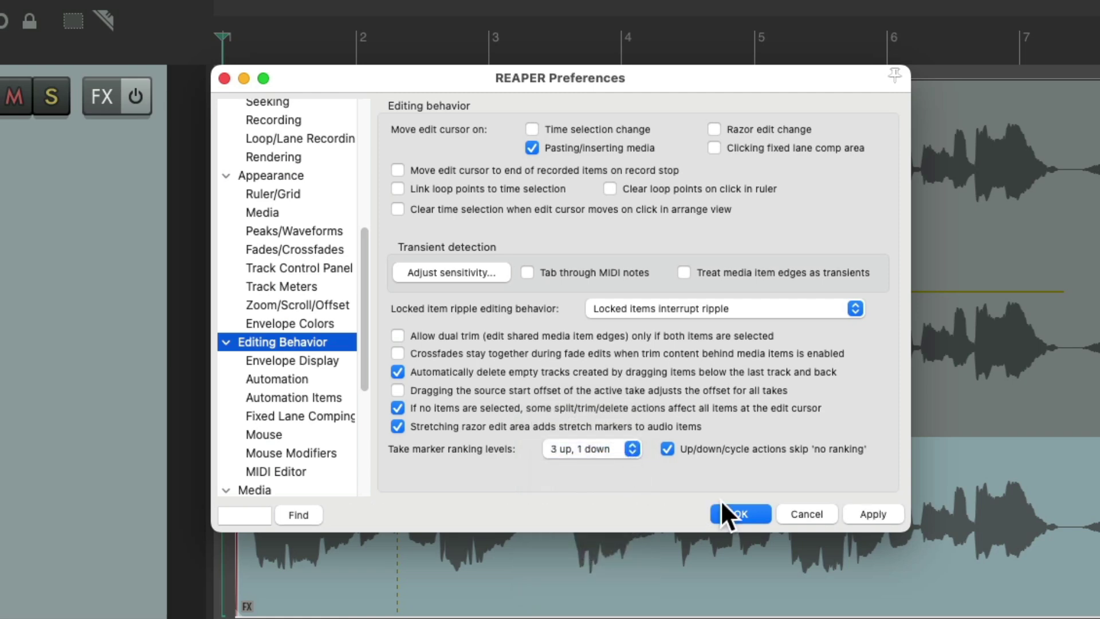
left_click(726, 511)
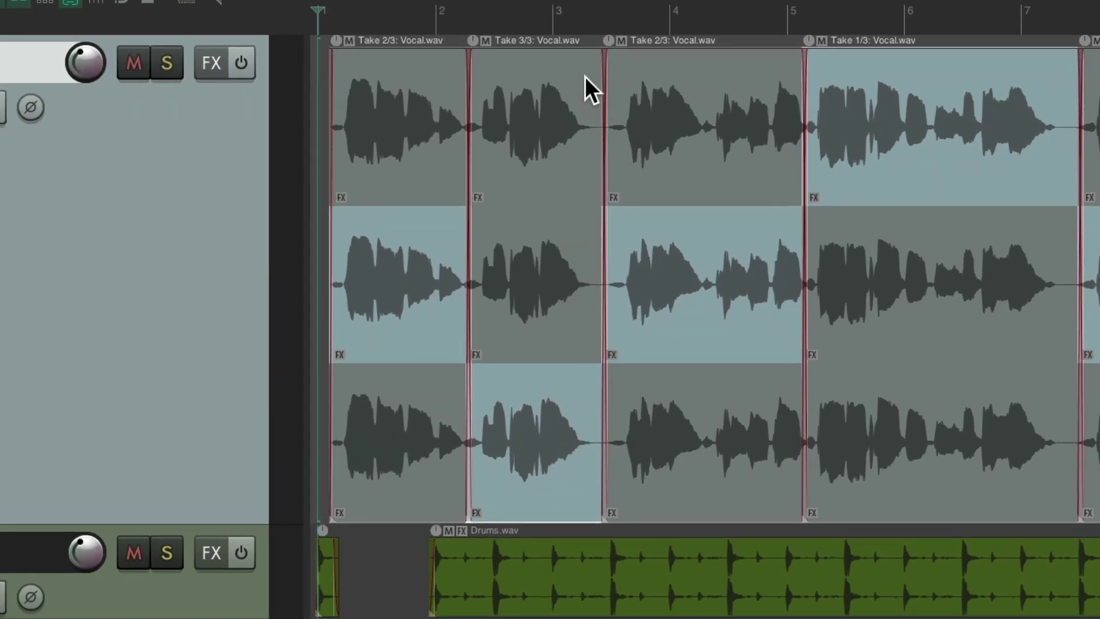
Activate the first take of the second vocal split, between bars 2 and 3, and up-rank the whole take.
left_click(496, 61)
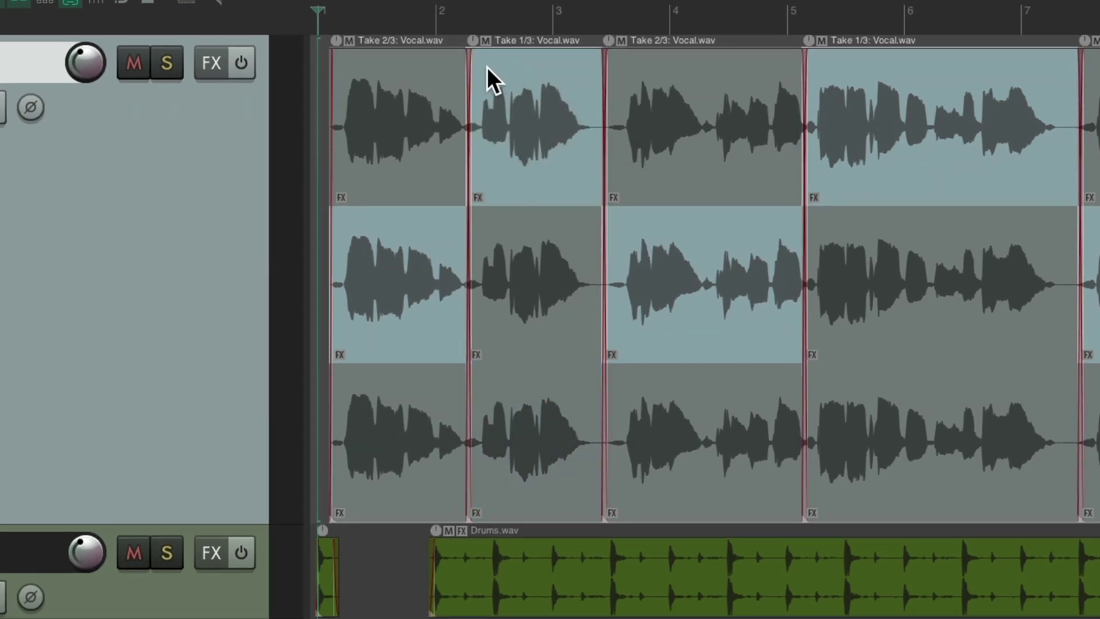
right_click(487, 67)
mouse_move(497, 256)
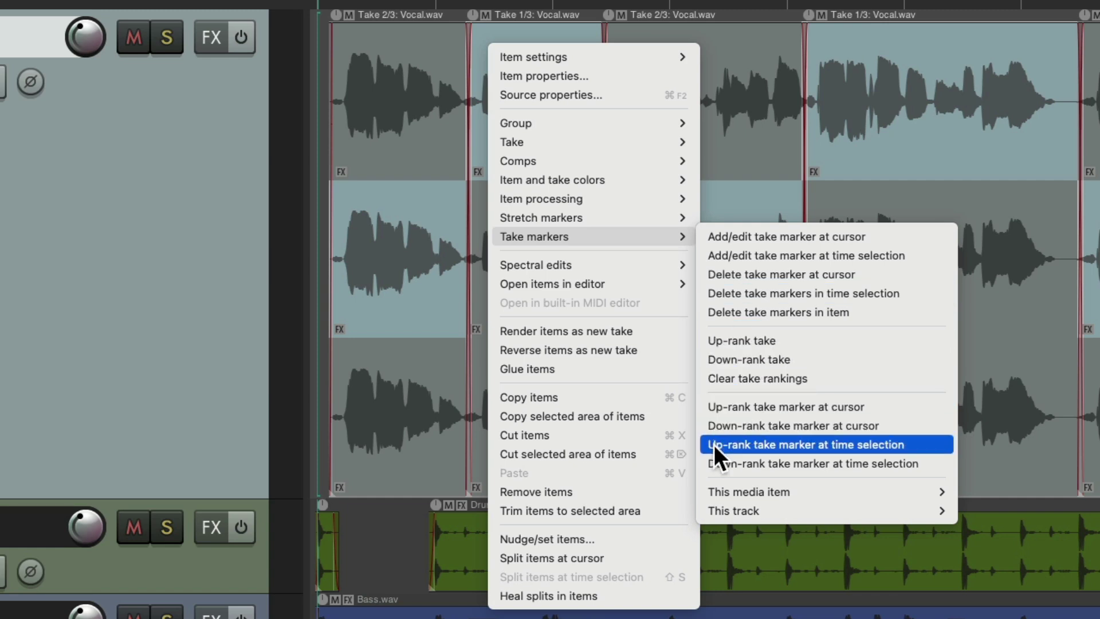
left_click(729, 344)
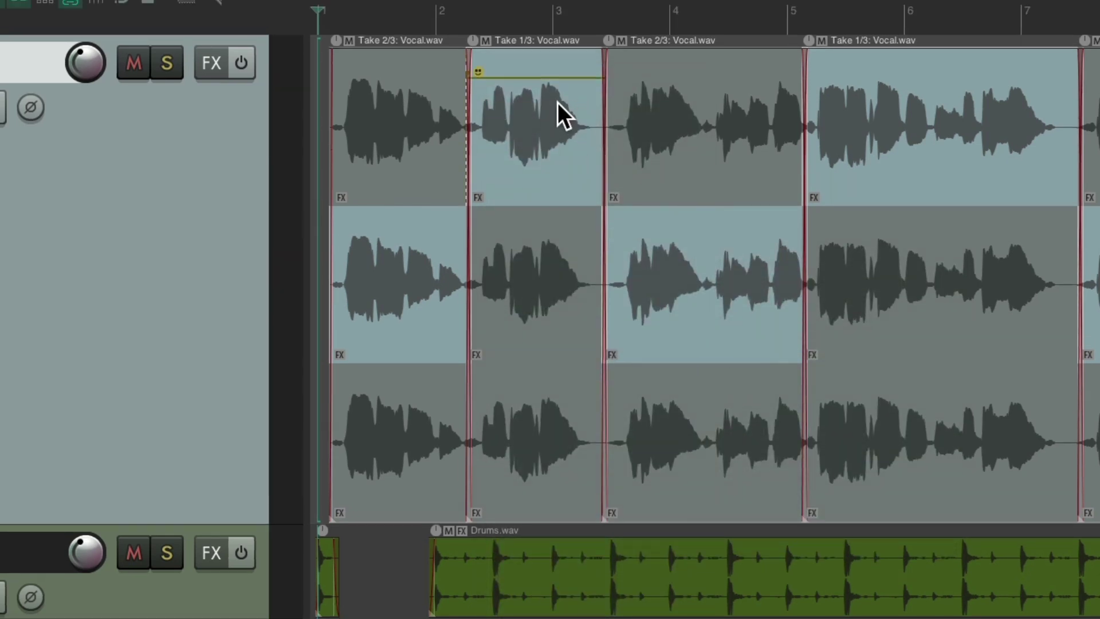
Activate the second take of the same vocal split and down-rank the whole take.
left_click(532, 228)
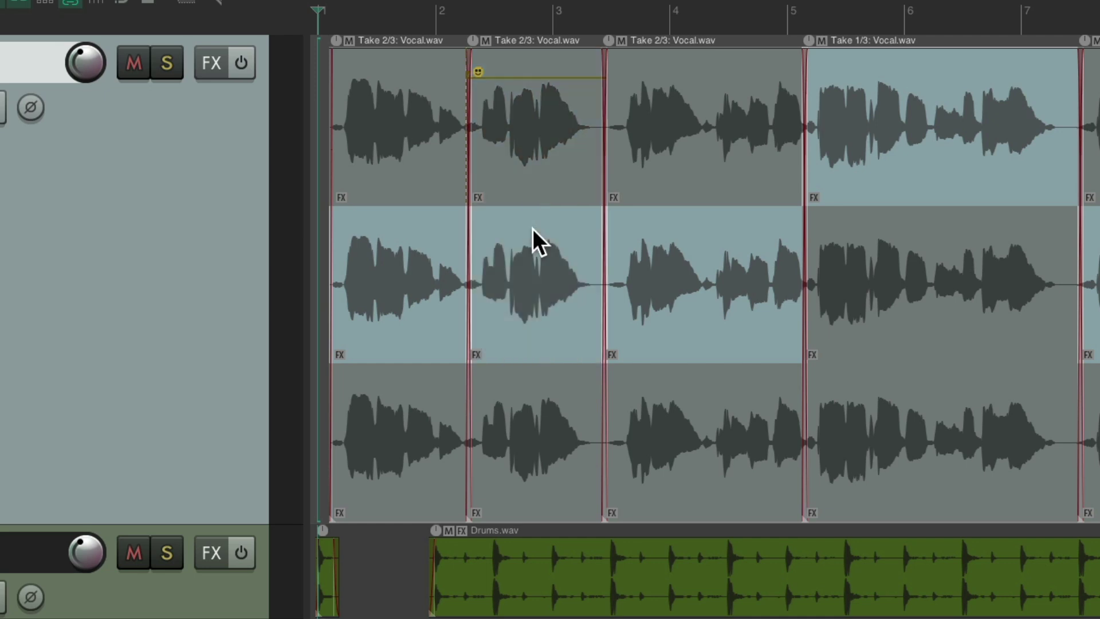
right_click(498, 232)
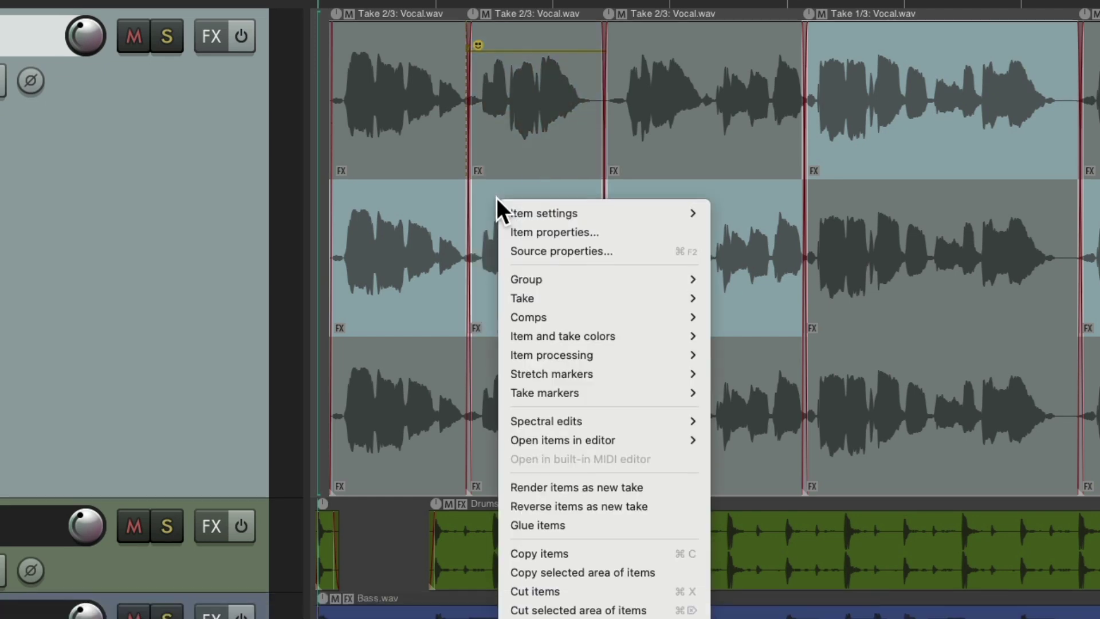
mouse_move(507, 423)
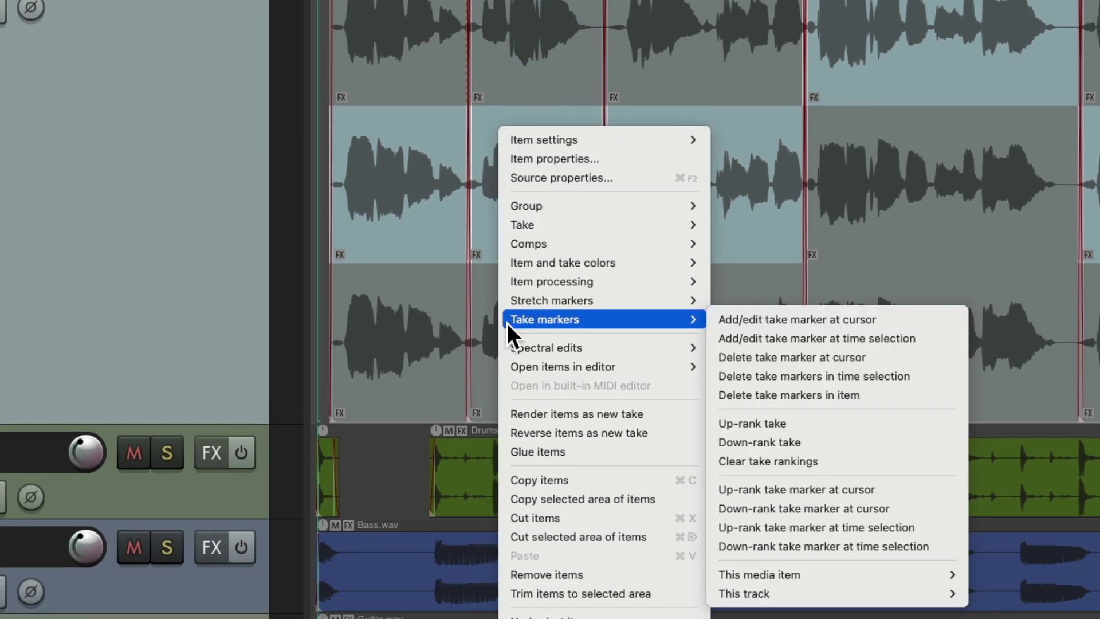
left_click(713, 441)
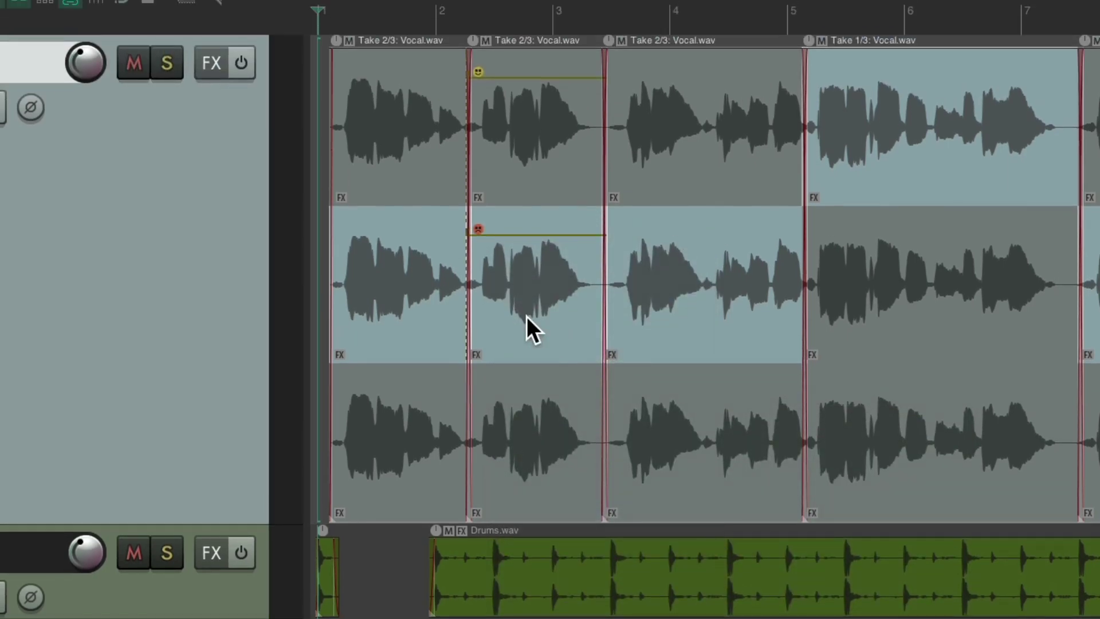
Activate the third take of the same vocal split and up-rank the whole take.
left_click(516, 393)
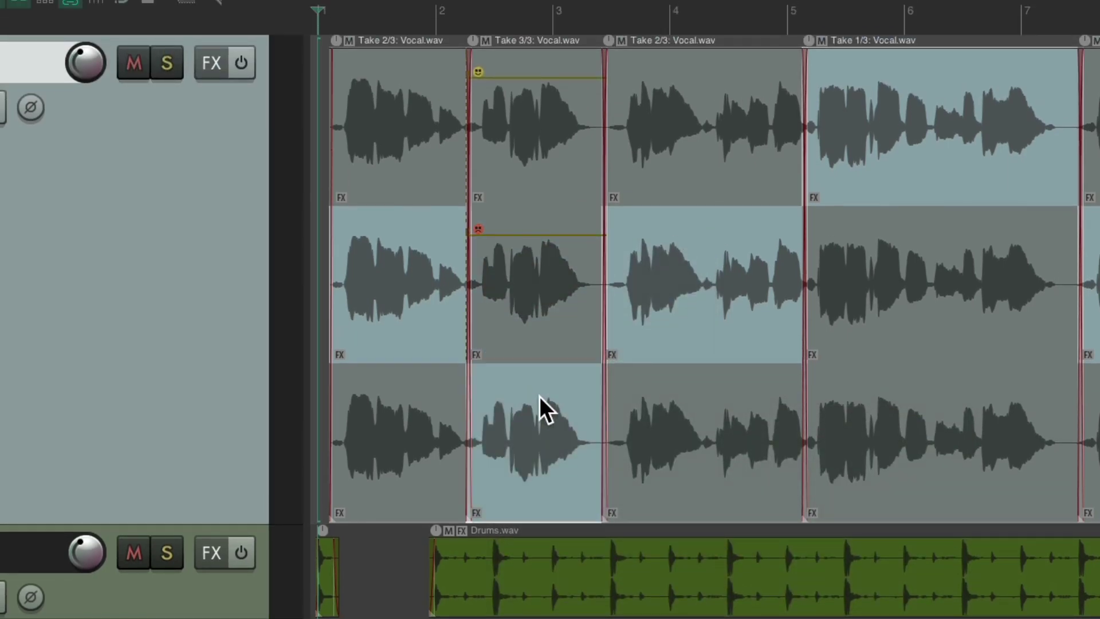
right_click(482, 377)
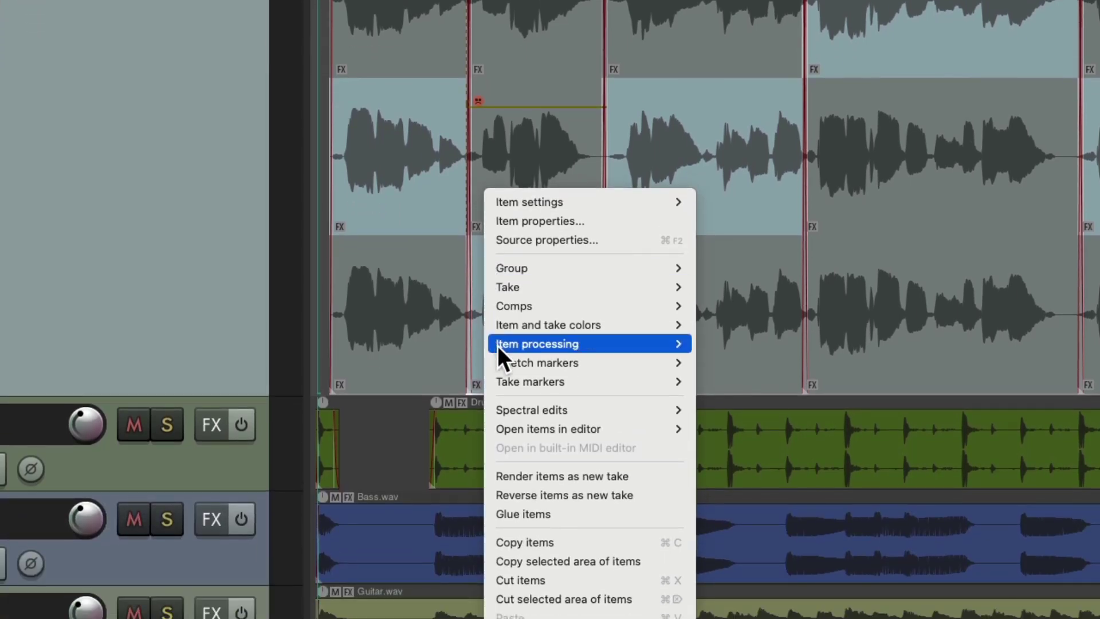
mouse_move(501, 500)
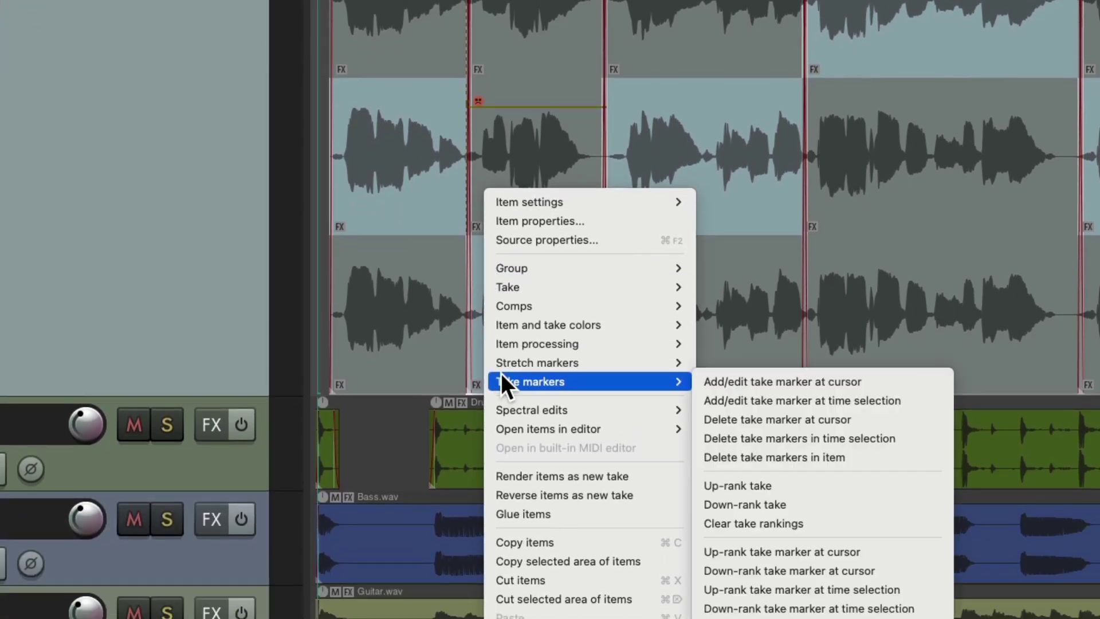
left_click(702, 487)
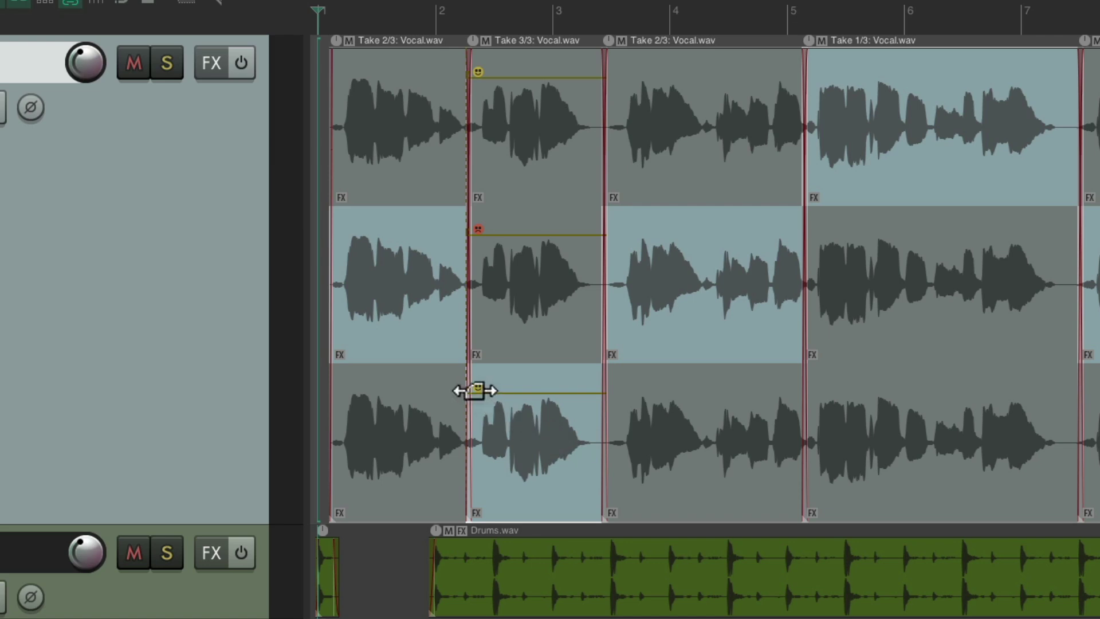
Up-rank the take marker on the third take of the second vocal split to three up levels.
right_click(474, 391)
left_click(484, 426)
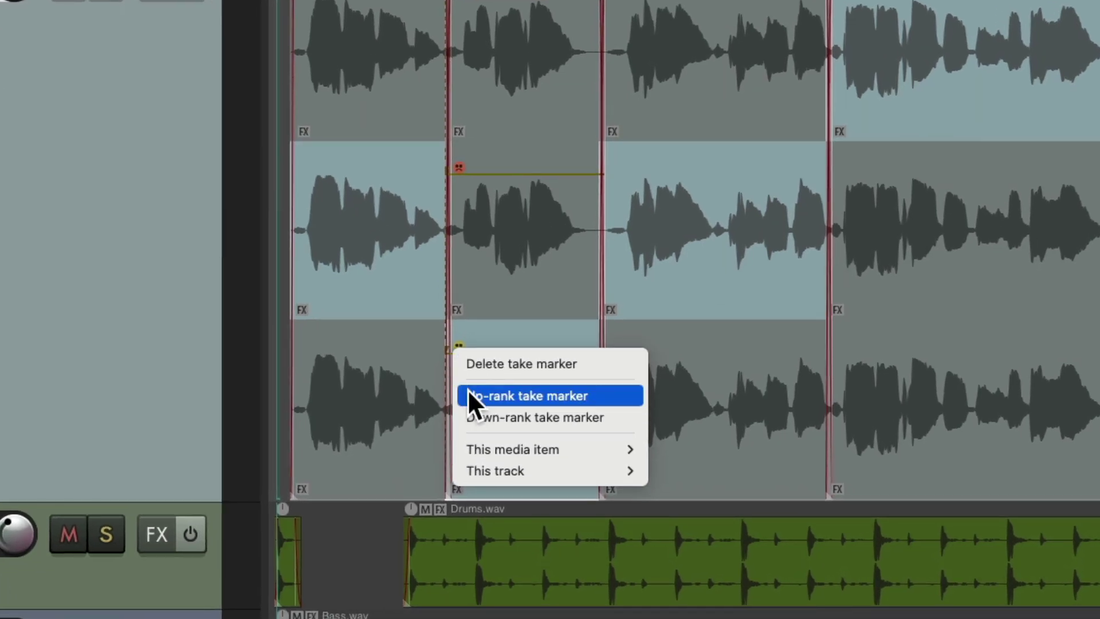
right_click(449, 347)
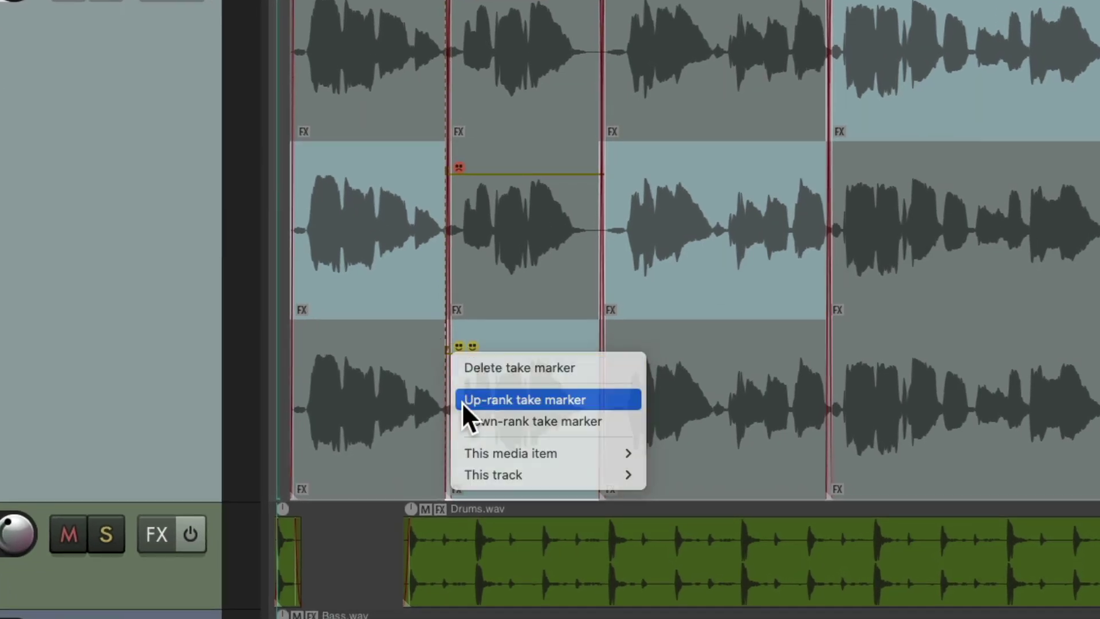
left_click(461, 401)
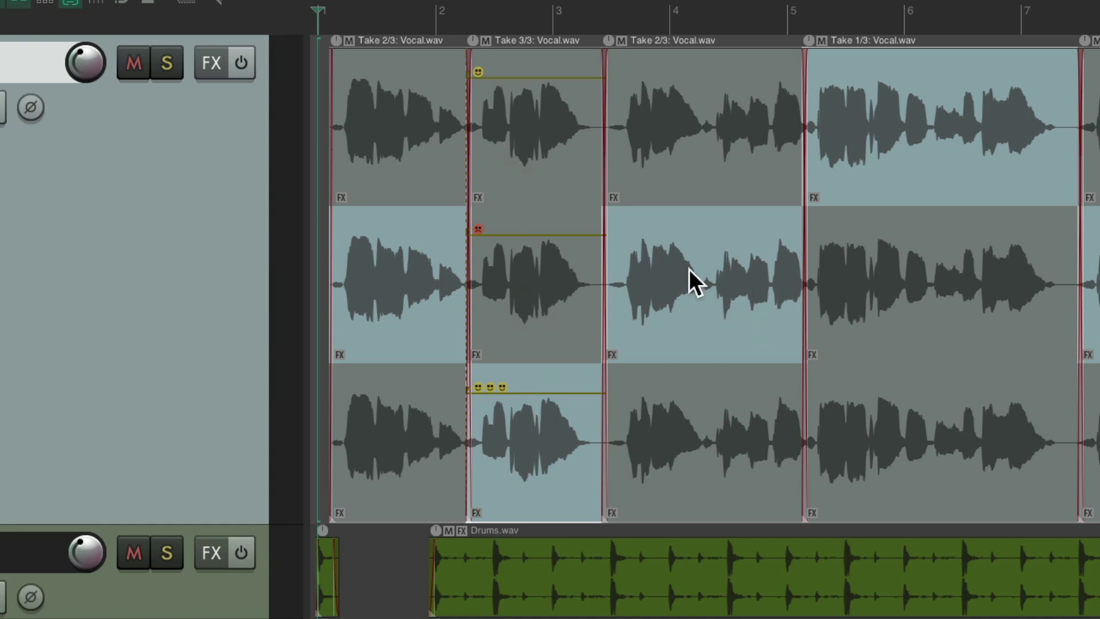
Down-rank the whole second take of the third vocal split, between bars 3 and 5.
right_click(648, 232)
mouse_move(653, 428)
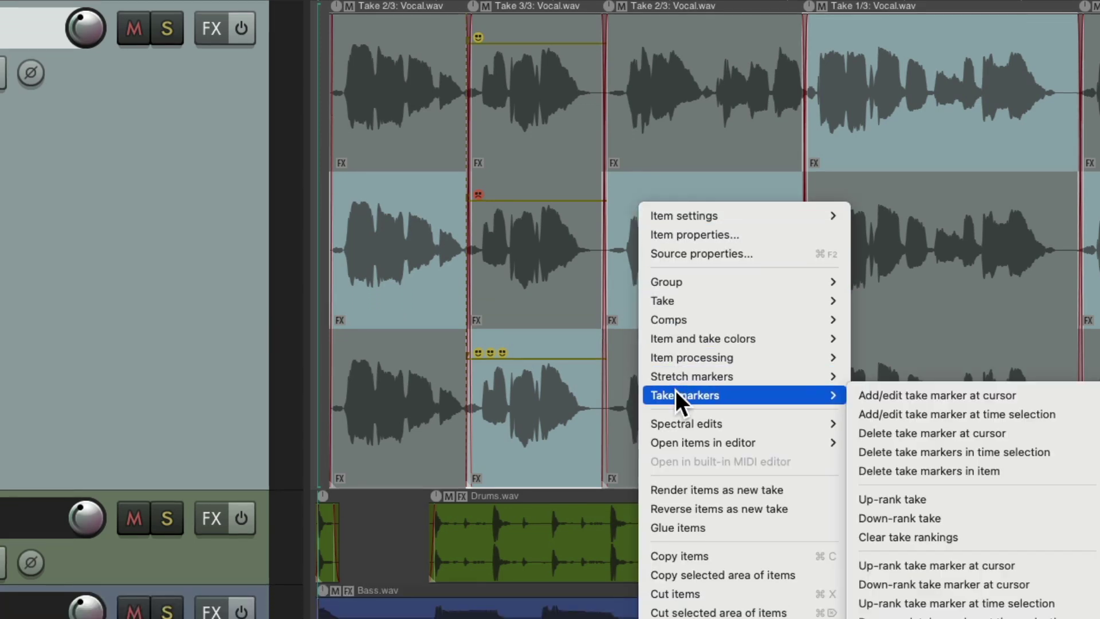
left_click(912, 515)
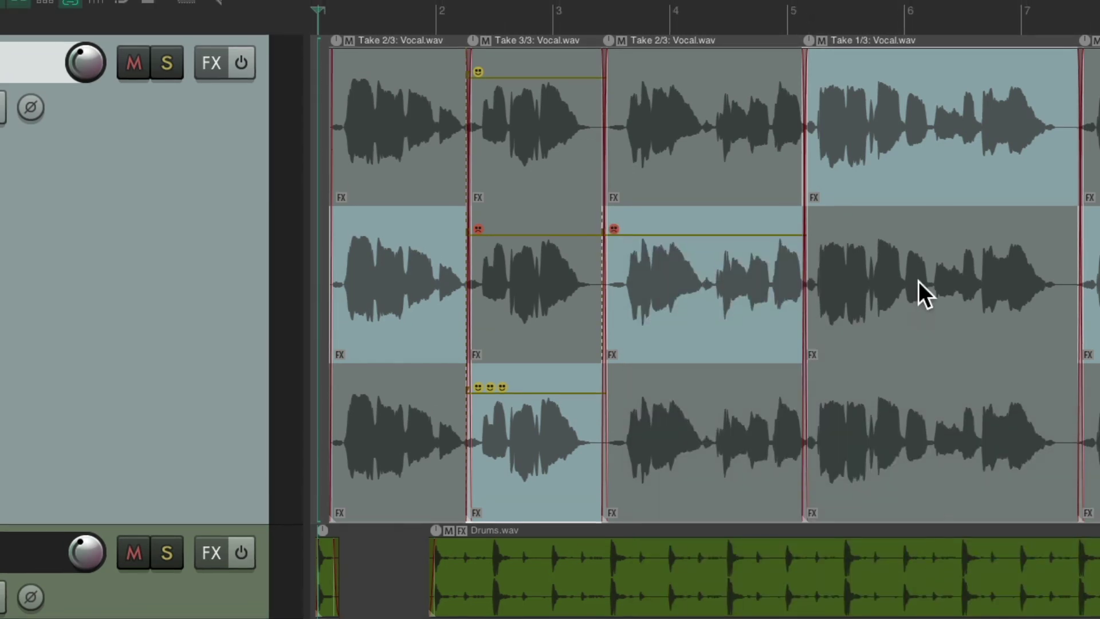
Down-rank the whole first take of the fourth vocal split, between bars 5 and 7.
right_click(835, 68)
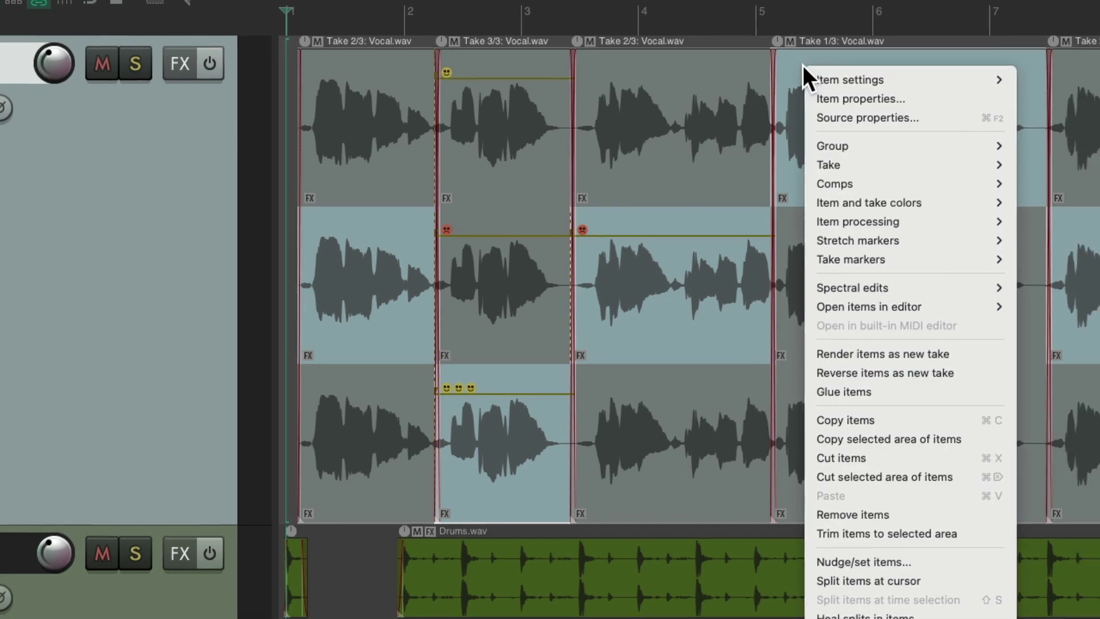
mouse_move(739, 261)
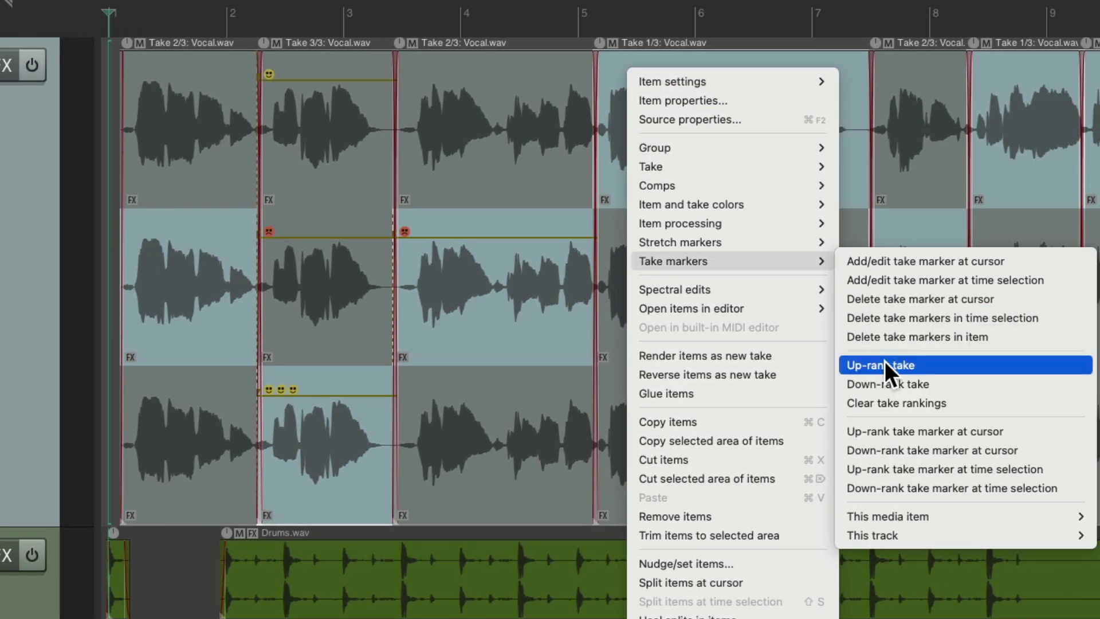
left_click(993, 380)
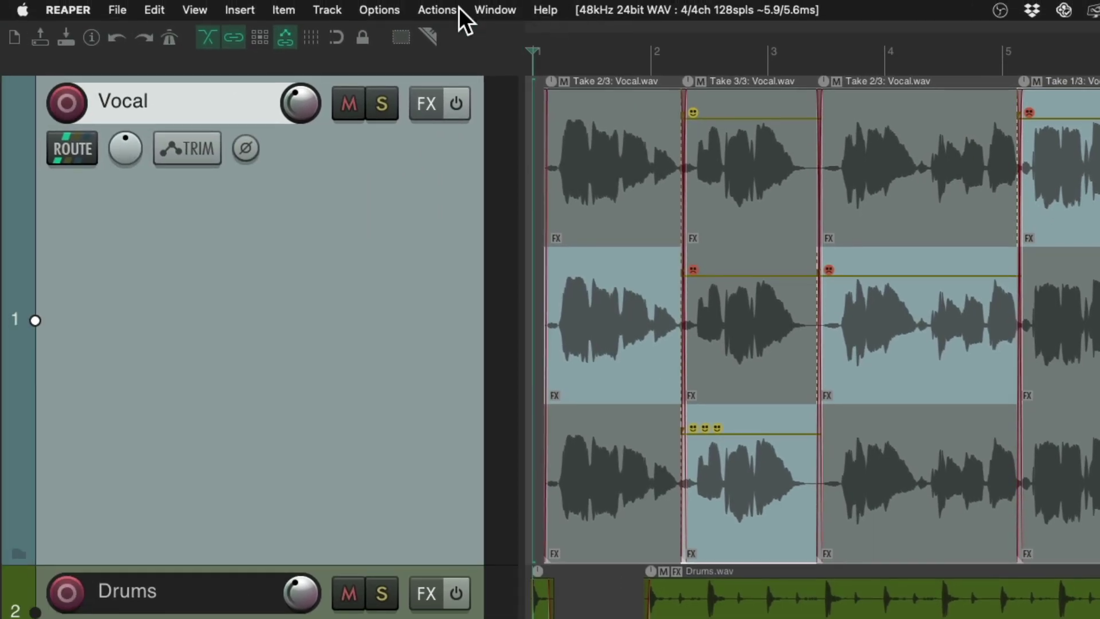
Open the action list and filter it for "rank".
left_click(459, 8)
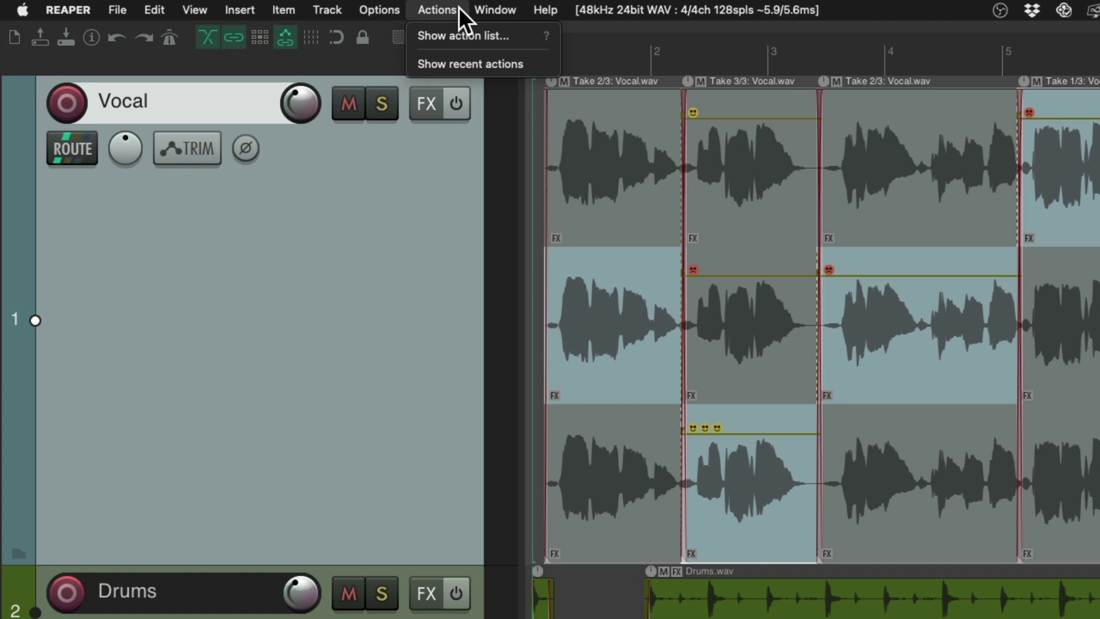
left_click(423, 33)
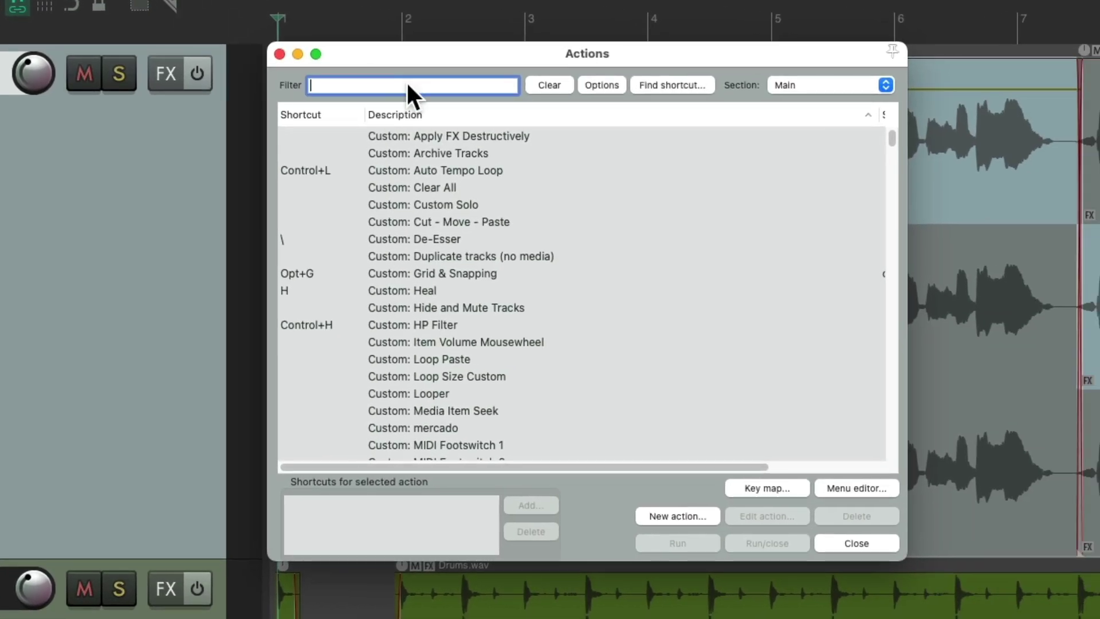
type("rank")
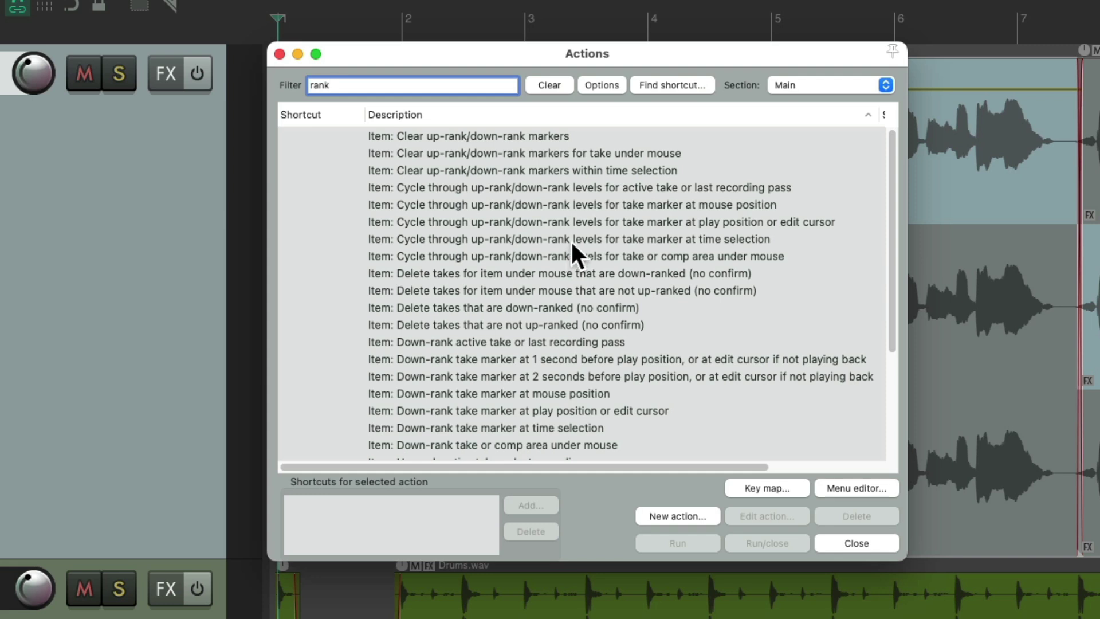
Run the action "Item: Clear up-rank/down-rank markers" on the vocal items and undo it.
left_click(532, 137)
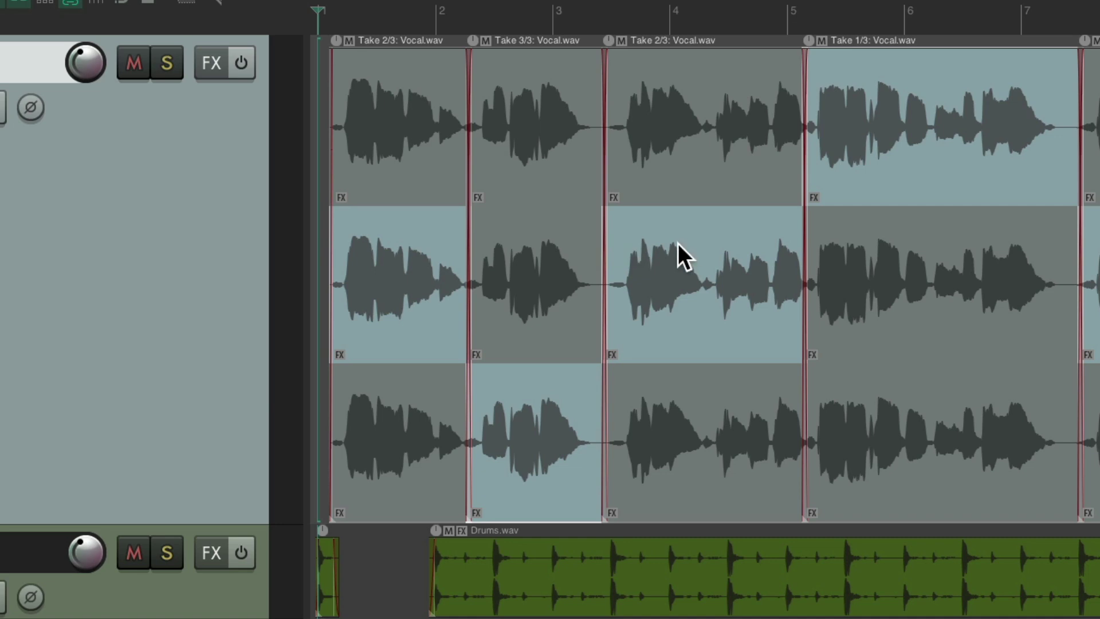
key("ctrl+z")
Run the action "Item: Delete takes that are down-ranked (no confirm)" on the vocal items, then undo and redo the deletion.
key("question")
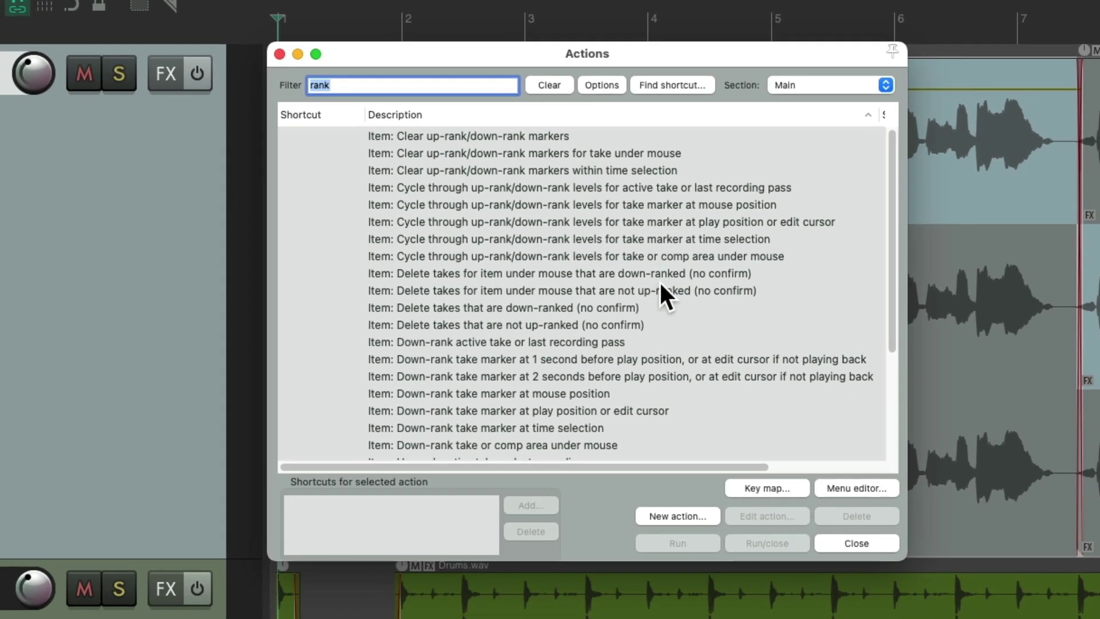
left_click(561, 312)
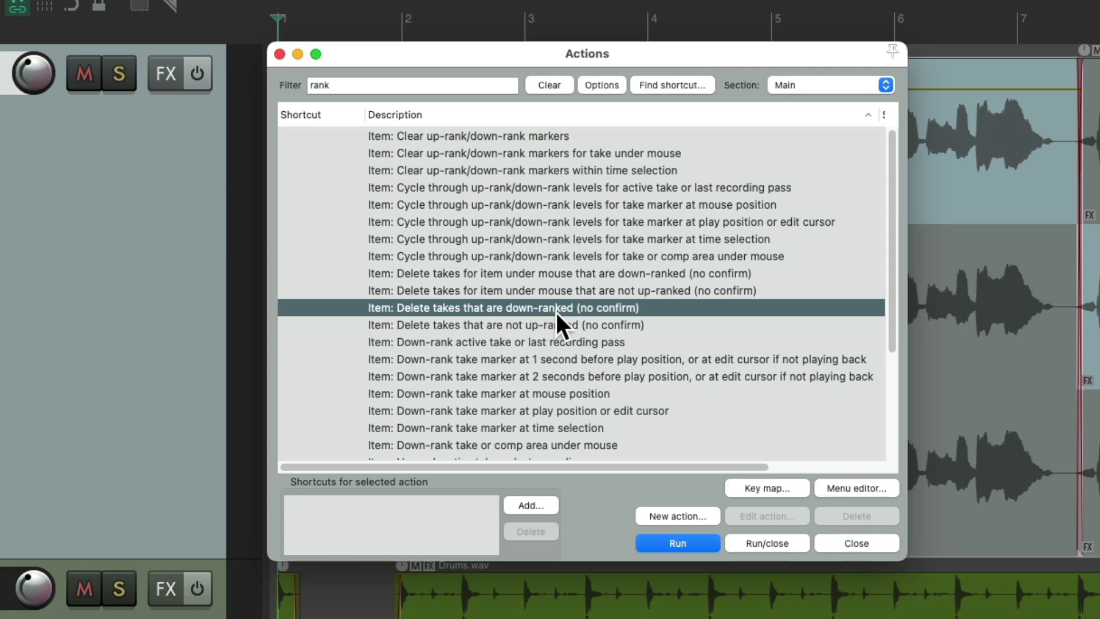
double_click(555, 310)
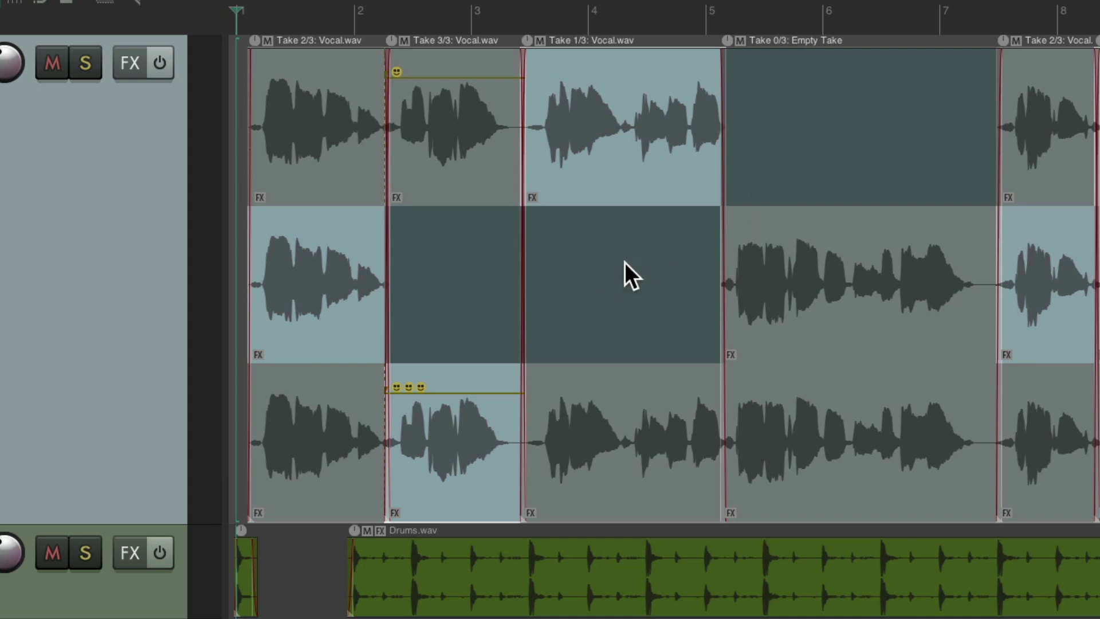
key("ctrl+z")
key("ctrl+shift+z")
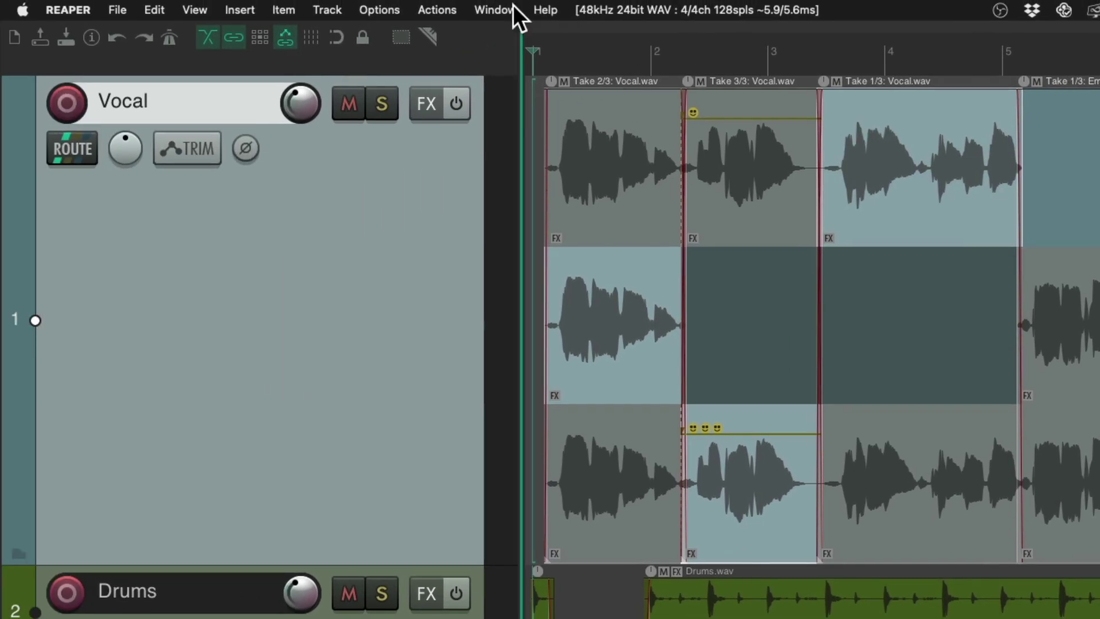
Turn off the take behavior option Display empty takes.
left_click(381, 10)
mouse_move(389, 292)
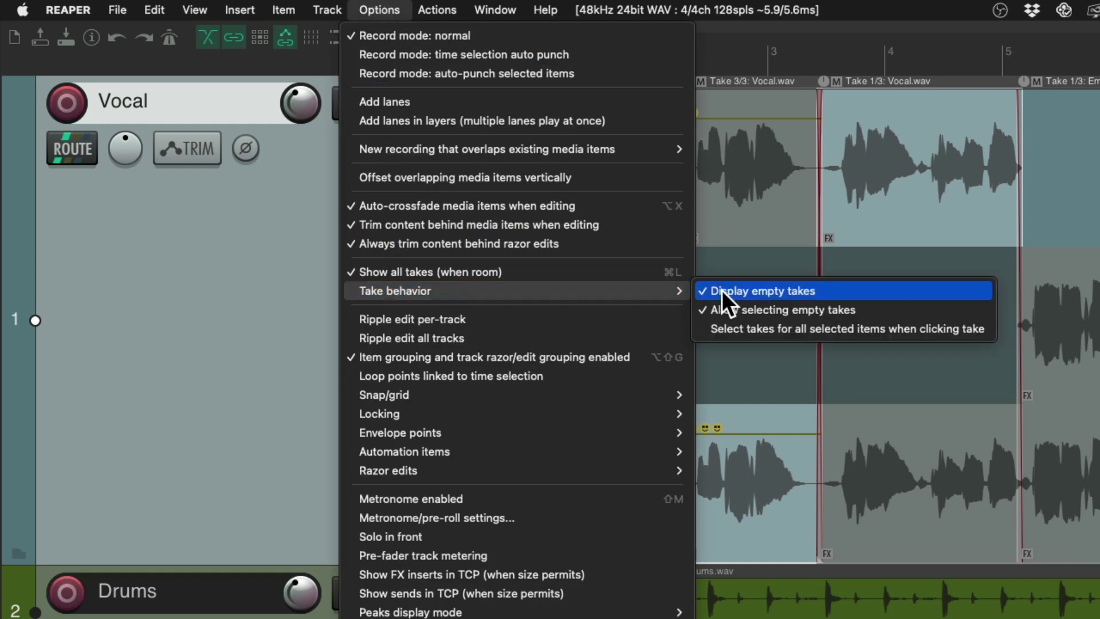
left_click(826, 291)
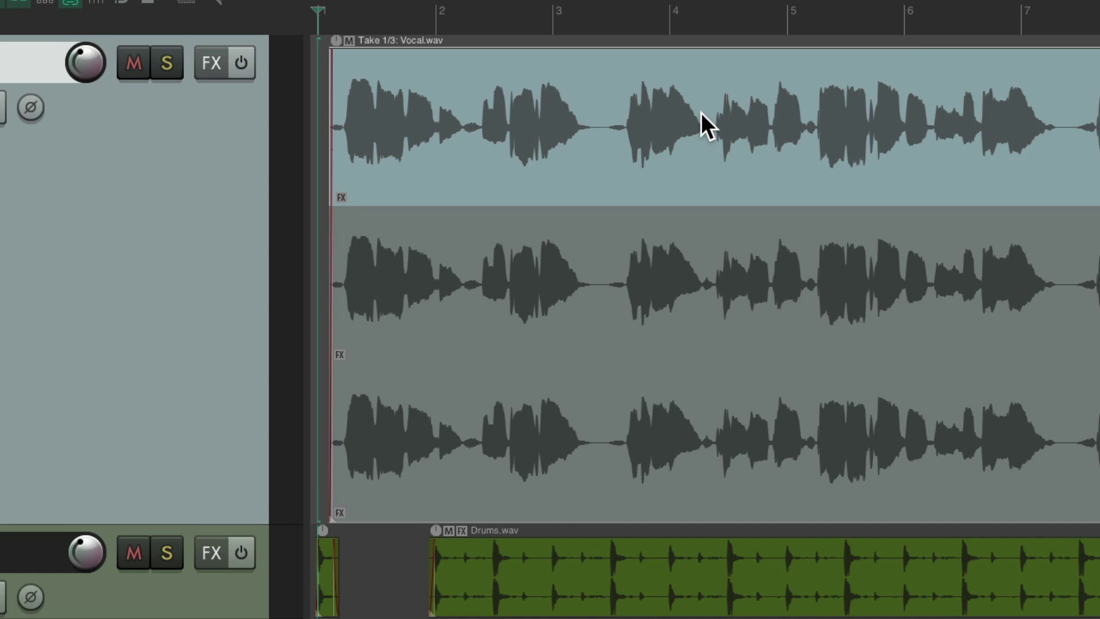
Reopen the action list and narrow its filter to "rank play".
key("question")
left_click(500, 81)
type("pl")
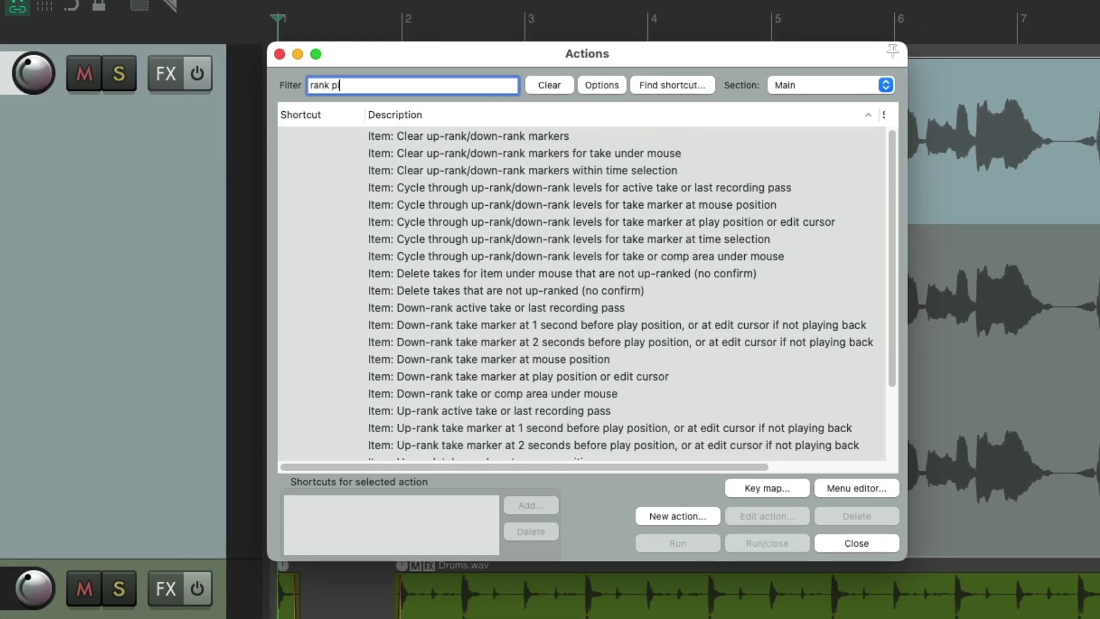
type("ay")
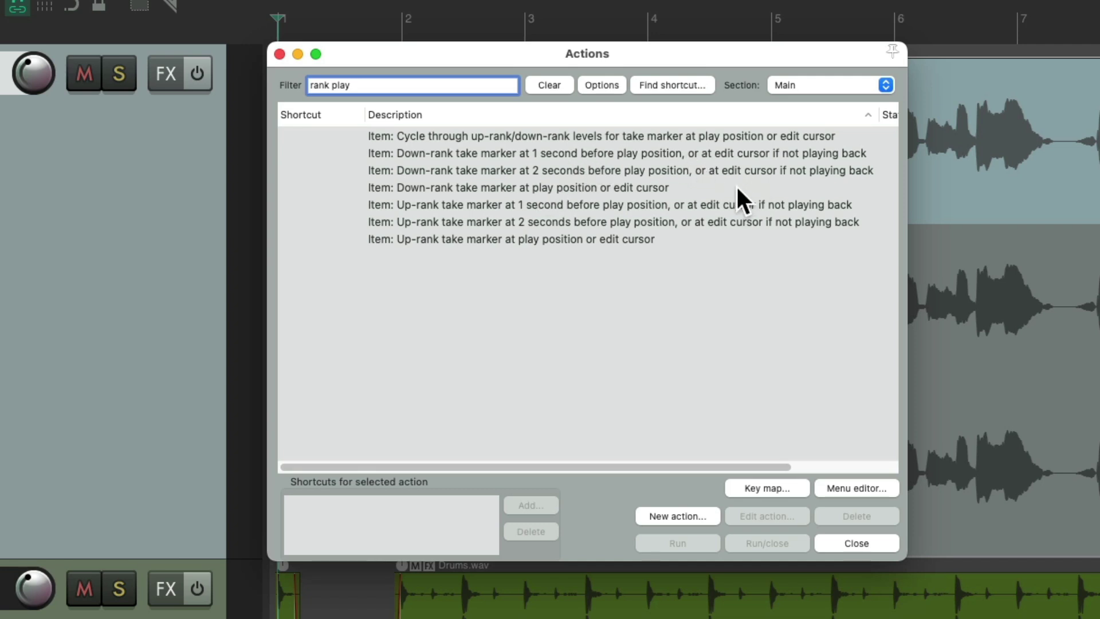
Examine the down-rank and up-rank take marker actions for 1 second and 2 seconds before play position.
left_click(681, 150)
left_click(644, 167)
left_click(622, 151)
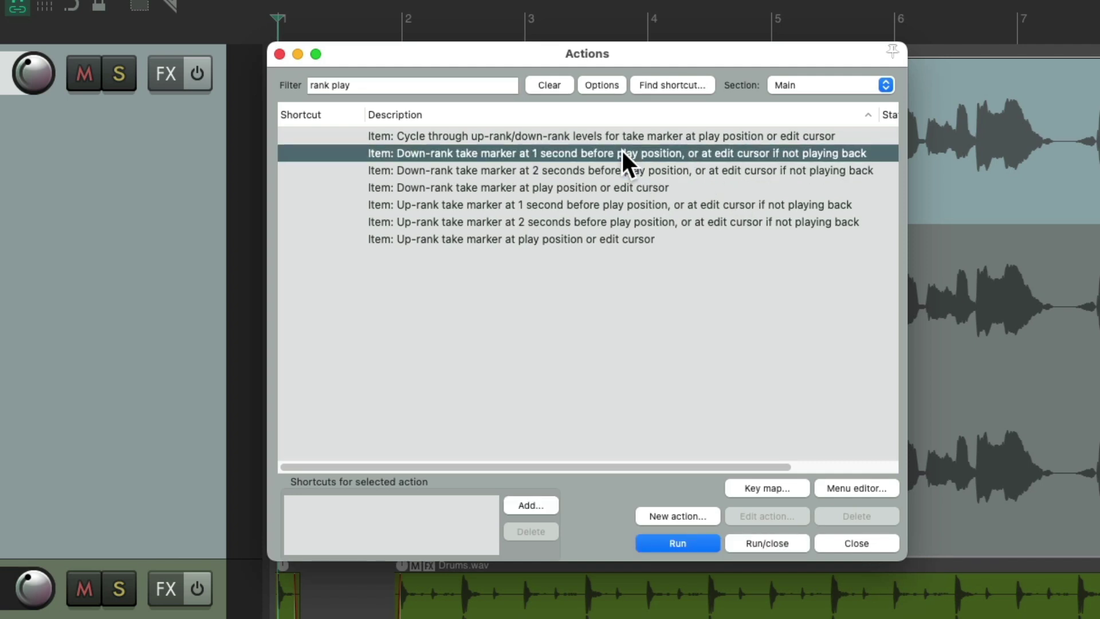
left_click(501, 205)
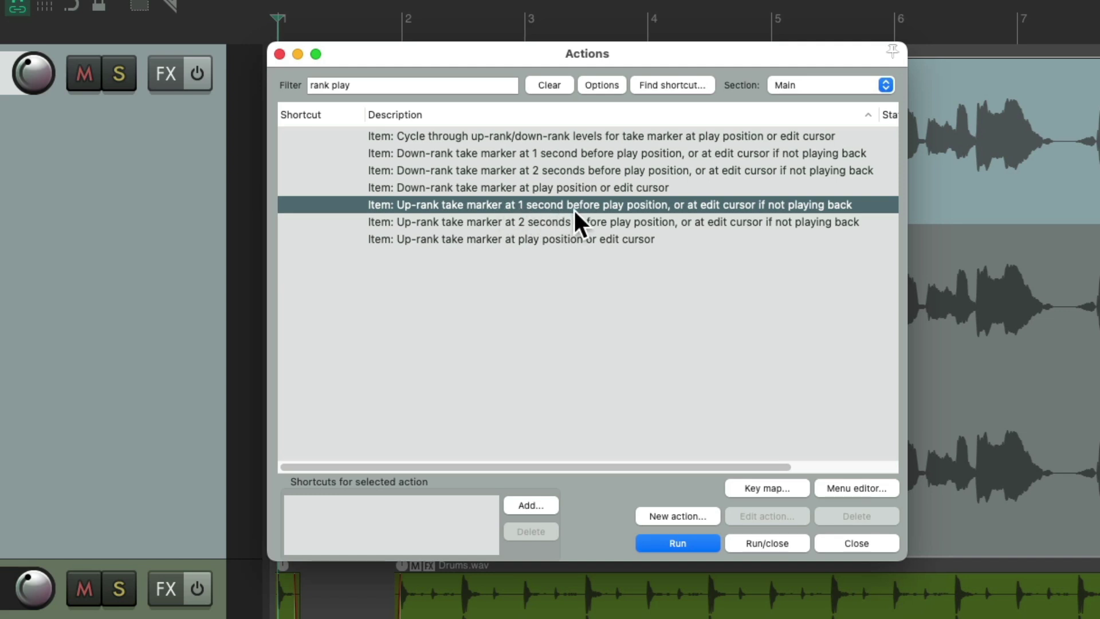
left_click(571, 170)
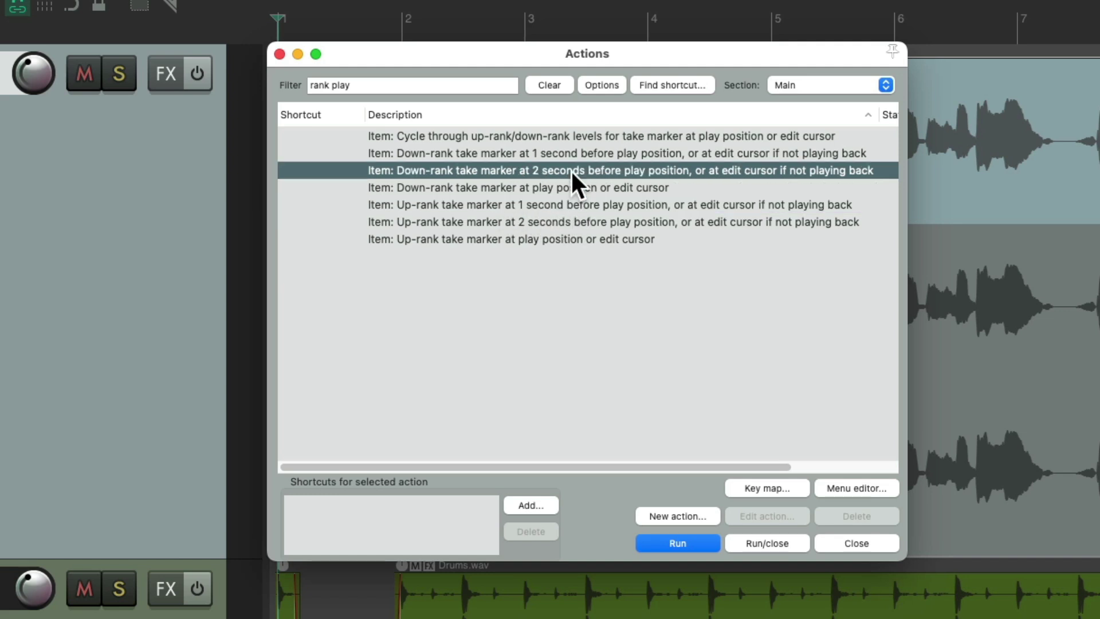
left_click(573, 221)
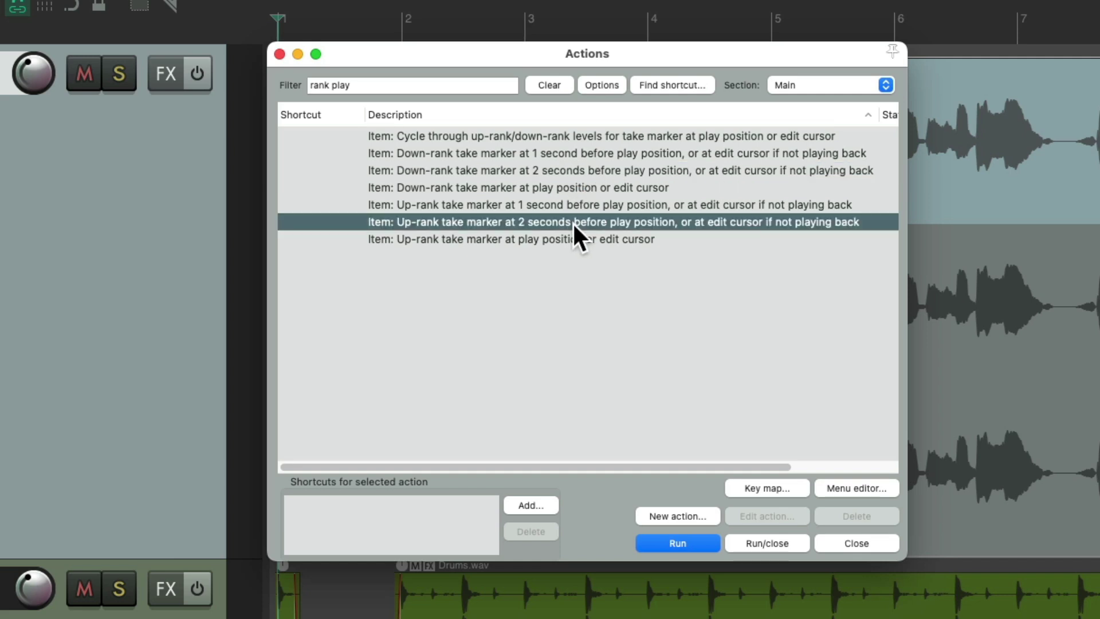
Assign the shortcut Control+D to the action that down-ranks the take marker at 2 seconds before play position.
left_click(571, 169)
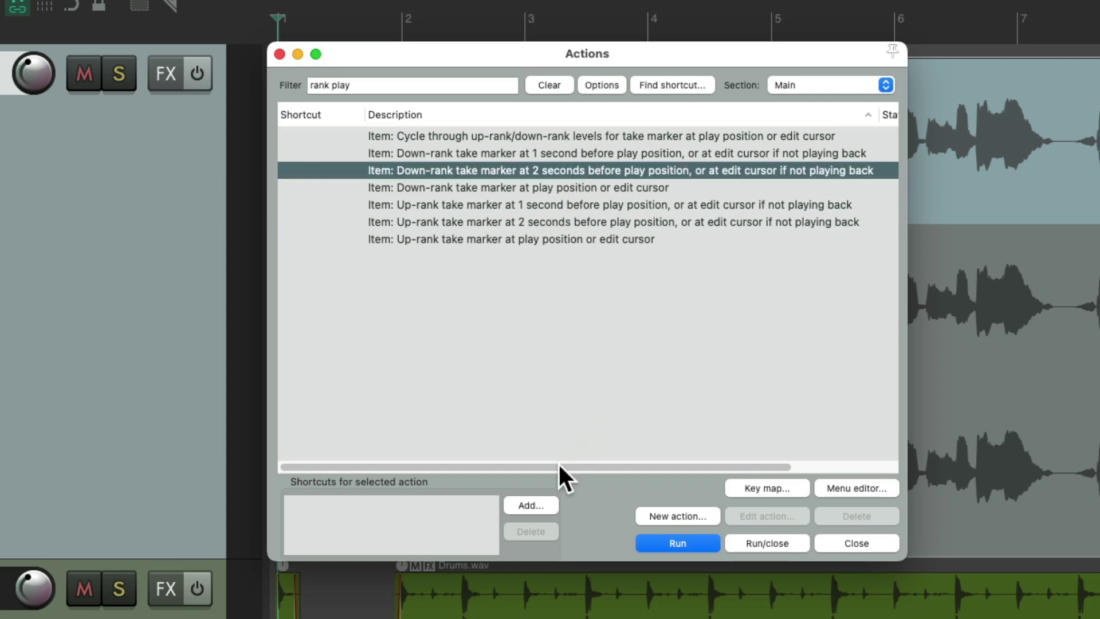
left_click(537, 504)
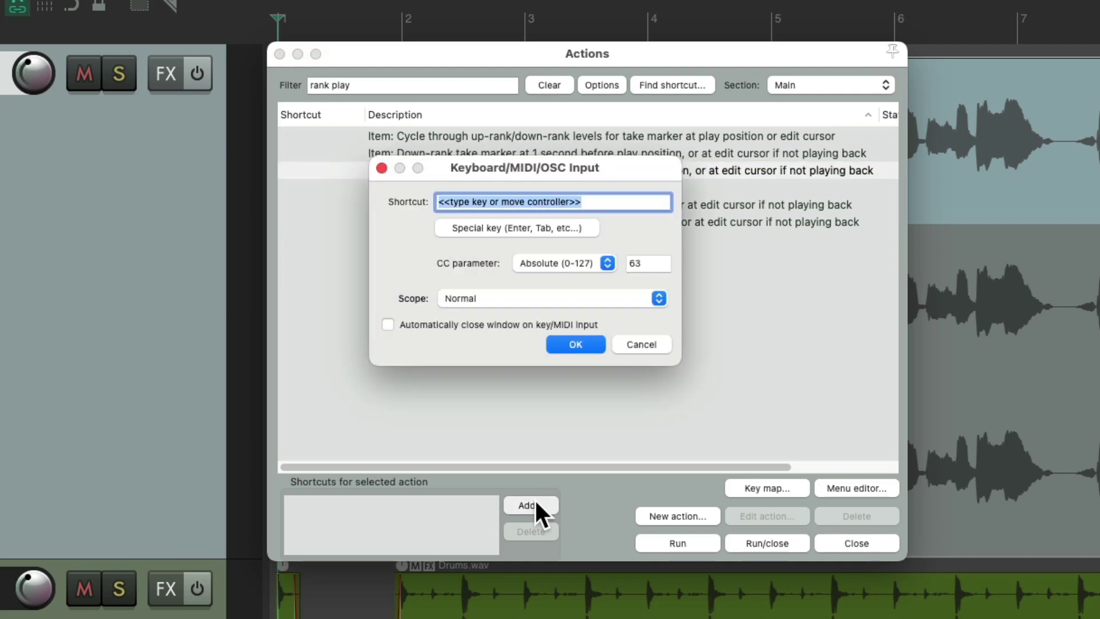
key("ctrl+d")
key("Return")
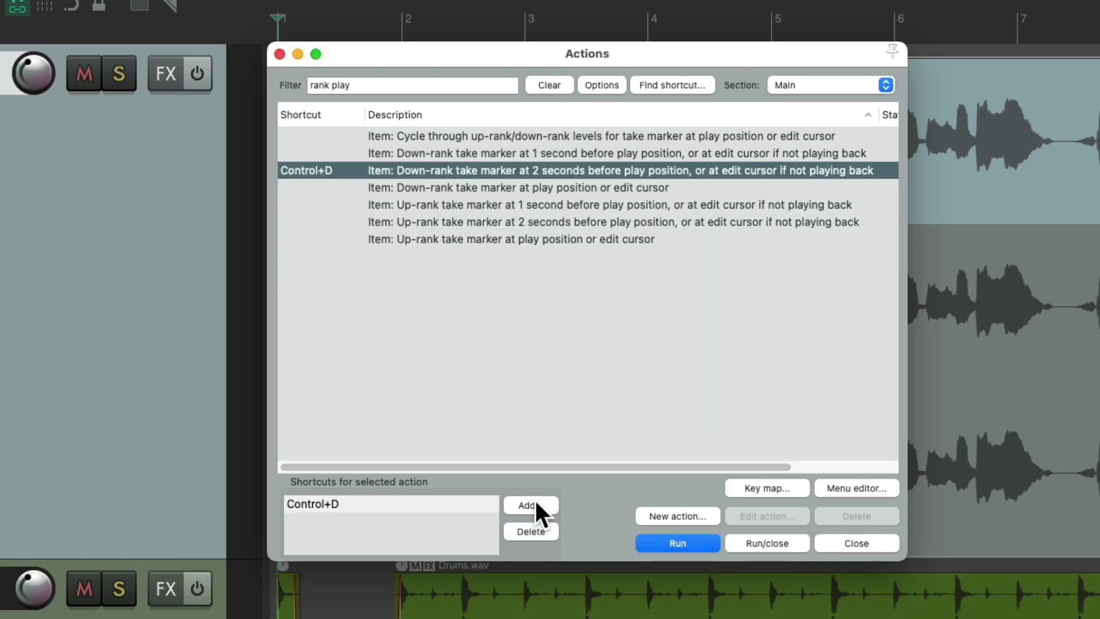
Assign the shortcut Control+U to the action that up-ranks the take marker at 2 seconds before play position, and close the action list.
key("Down")
key("Down")
key("Down")
left_click(532, 506)
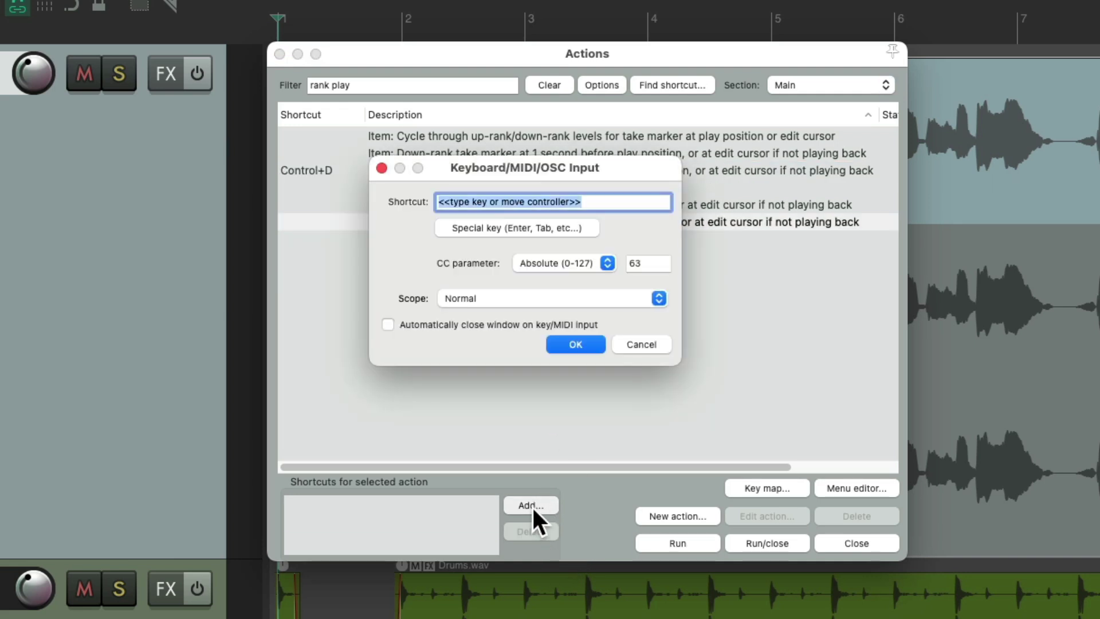
key("ctrl+u")
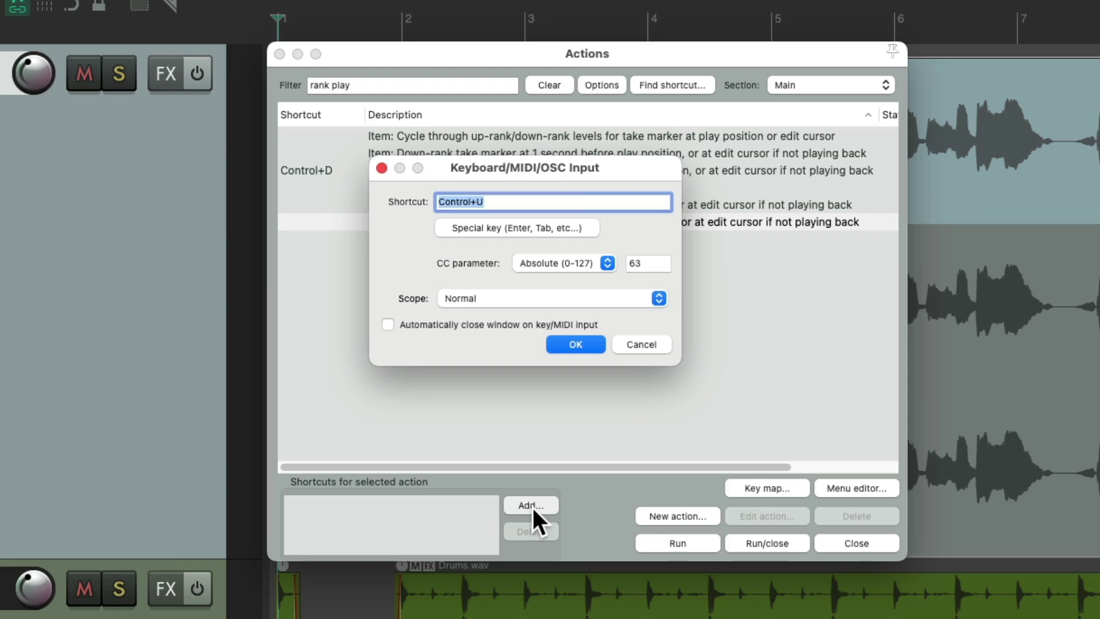
key("Return")
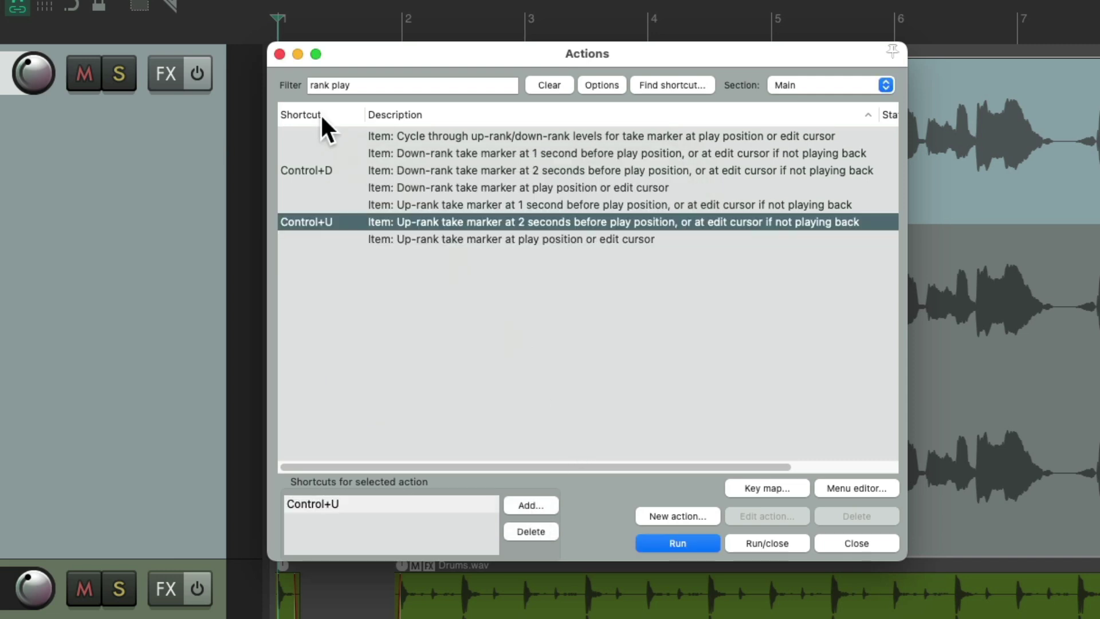
left_click(279, 54)
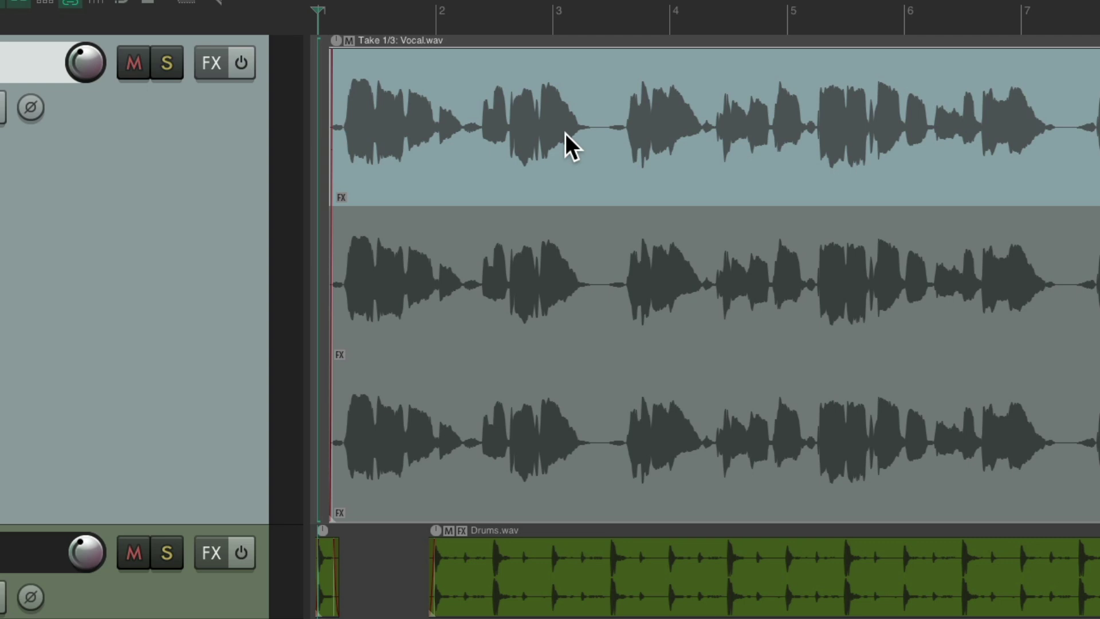
Play back the first vocal take and rank its lines during playback, in bars 1 to 6: up, down, down, down, up, up.
key("space")
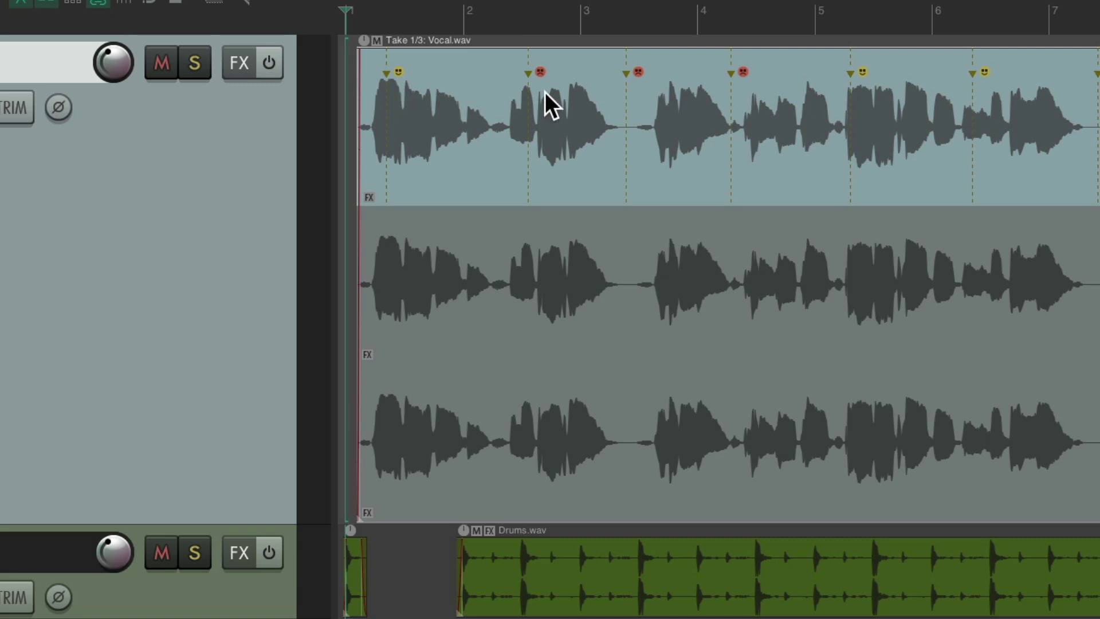
Up-rank the first take marker in bar 1 of the first vocal take to three up levels.
right_click(387, 73)
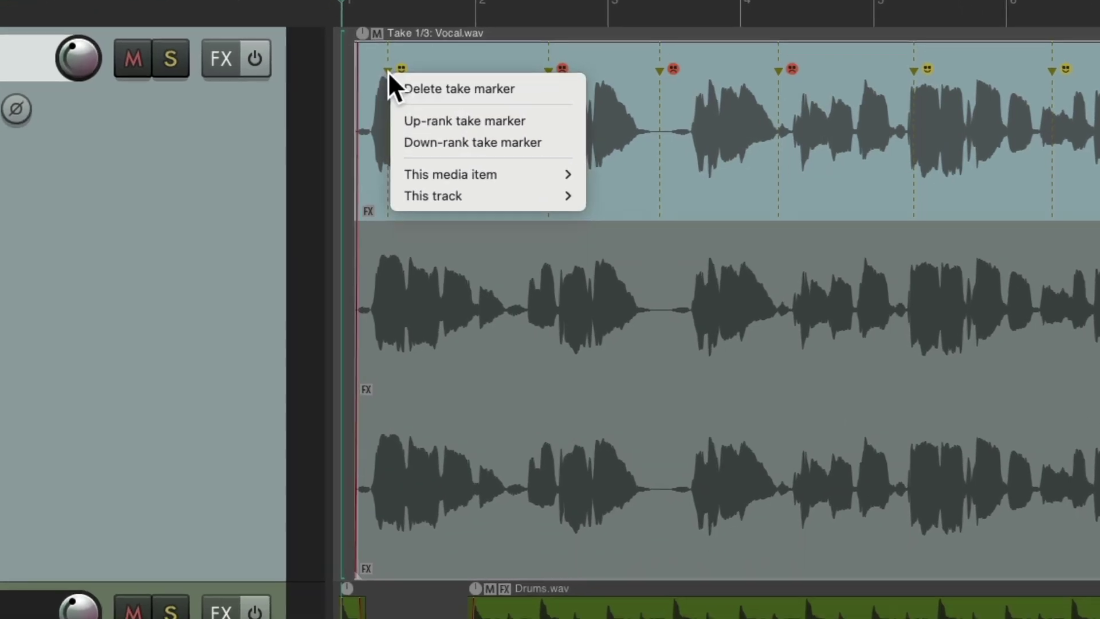
left_click(411, 117)
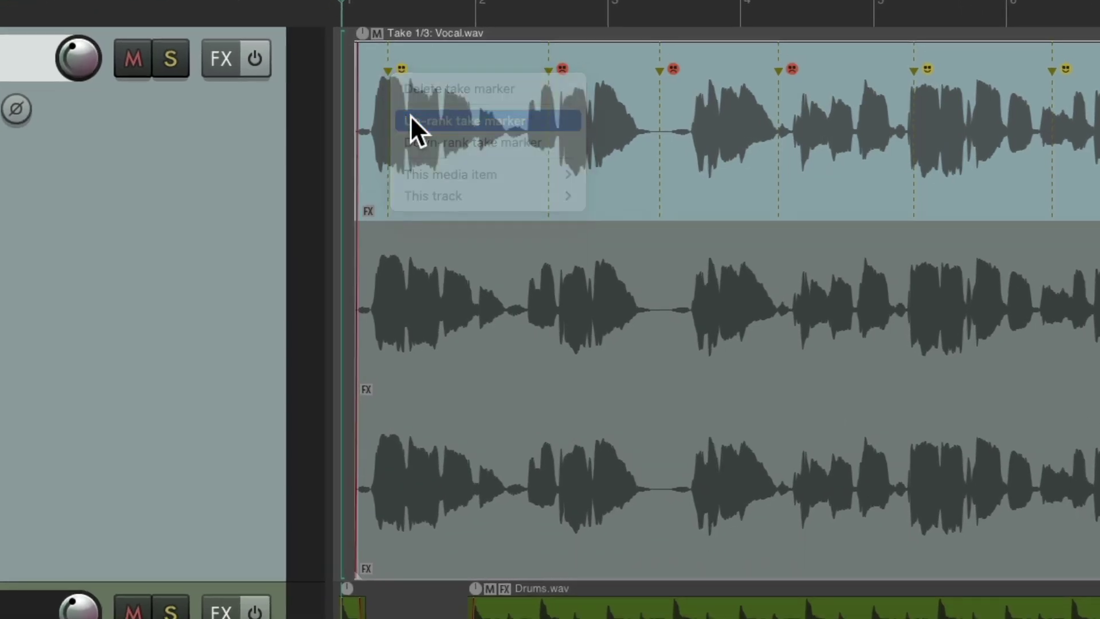
right_click(389, 71)
left_click(405, 120)
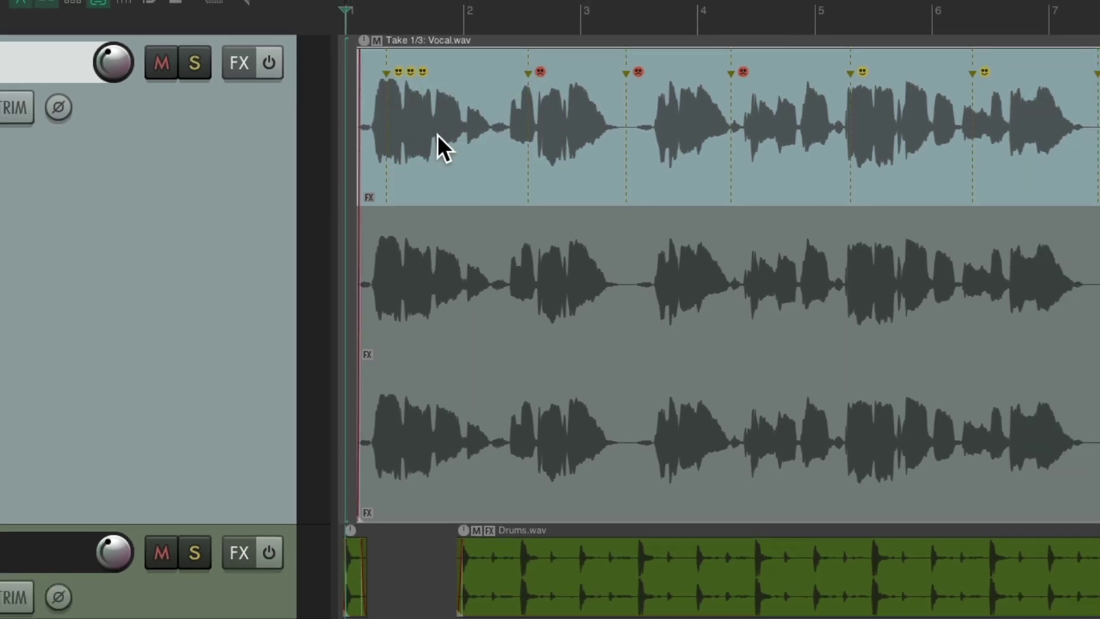
Find the "rank mouse" actions and assign Control+R to cycling through up-rank/down-rank levels for the take marker at mouse position, and close the list.
key("shift+slash")
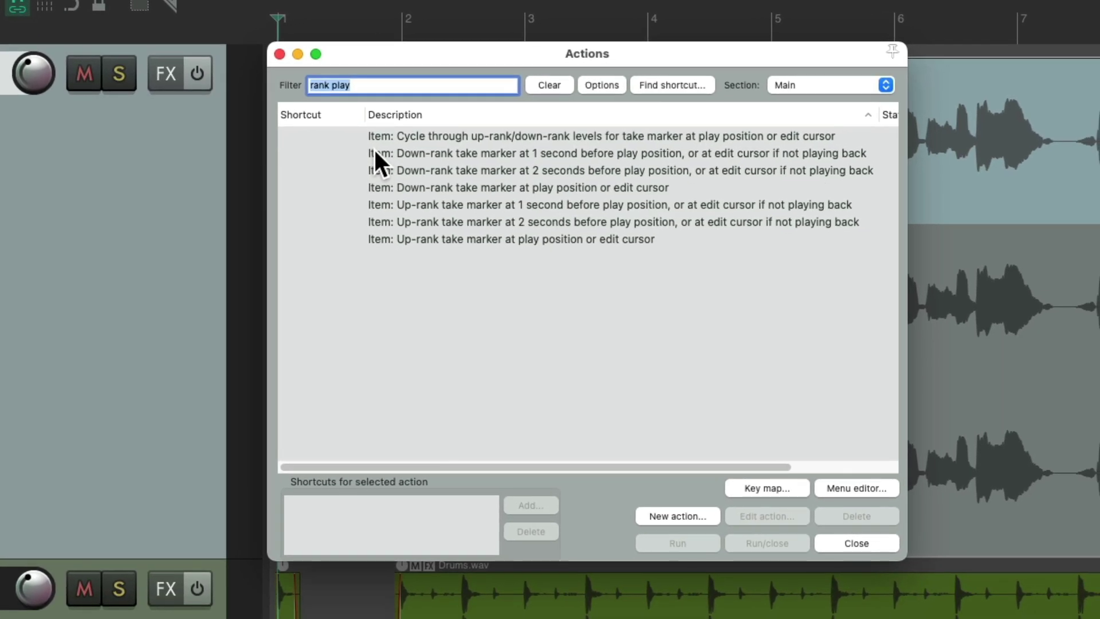
double_click(345, 84)
type("mouse")
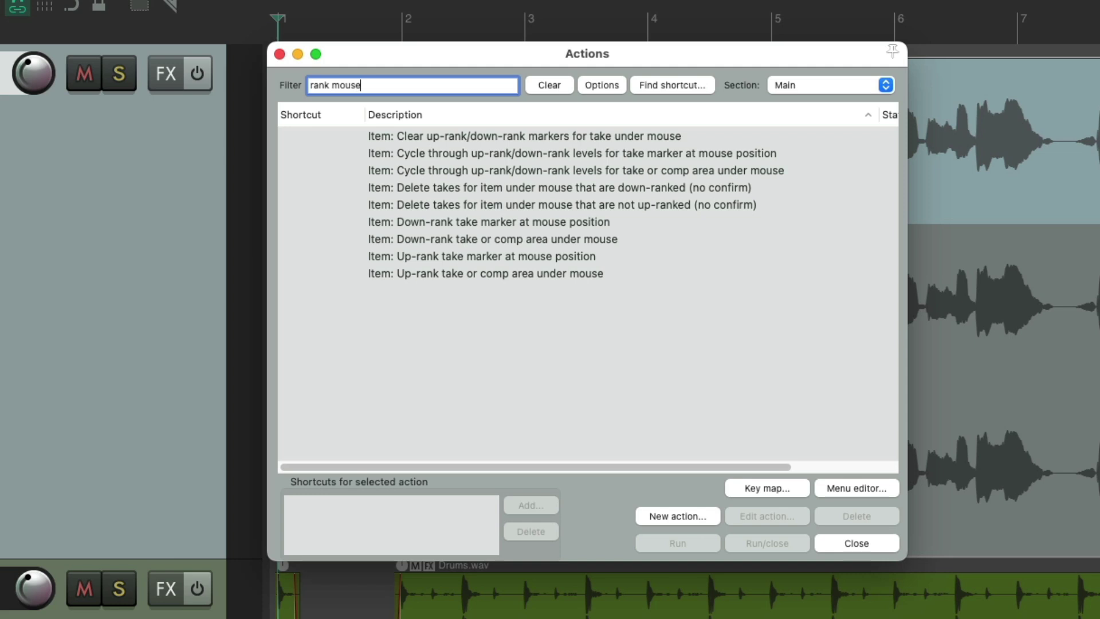
left_click(496, 152)
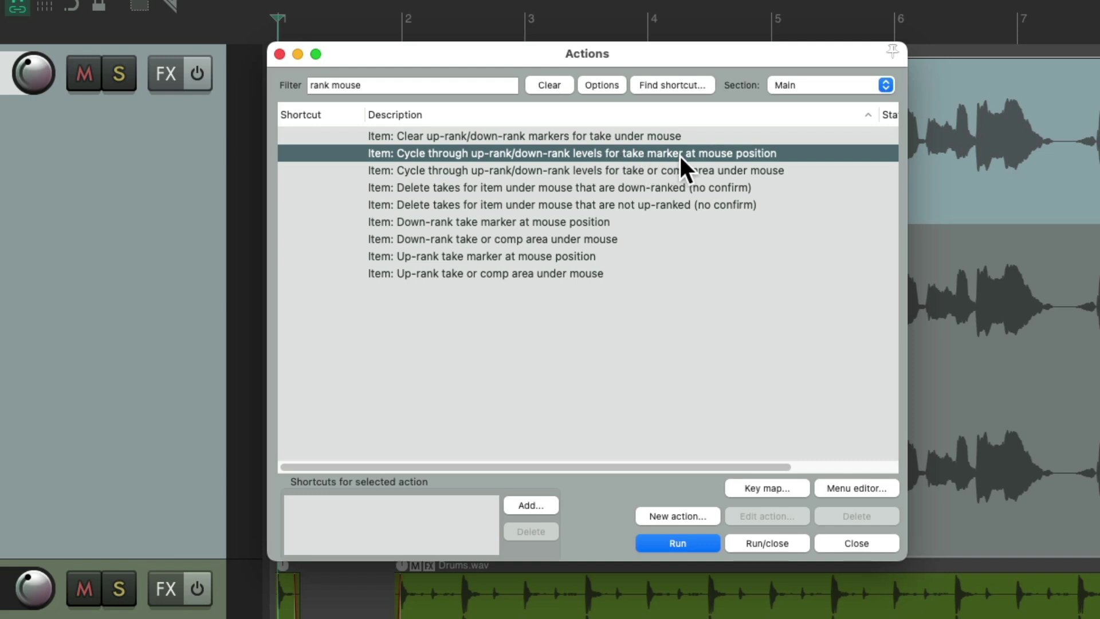
left_click(540, 504)
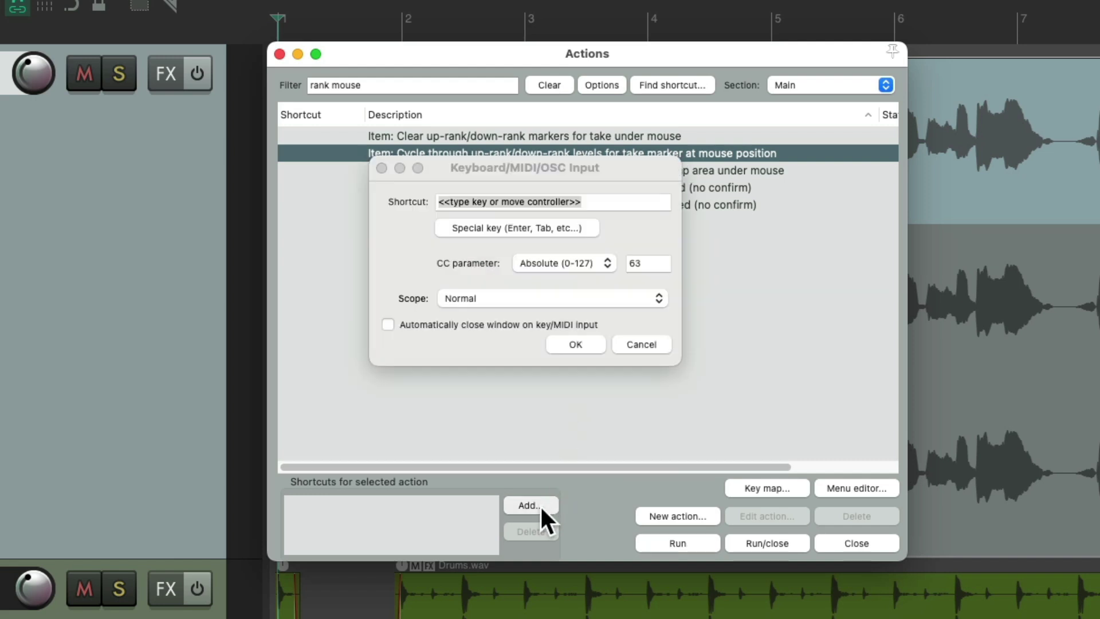
key("ctrl+r")
key("Return")
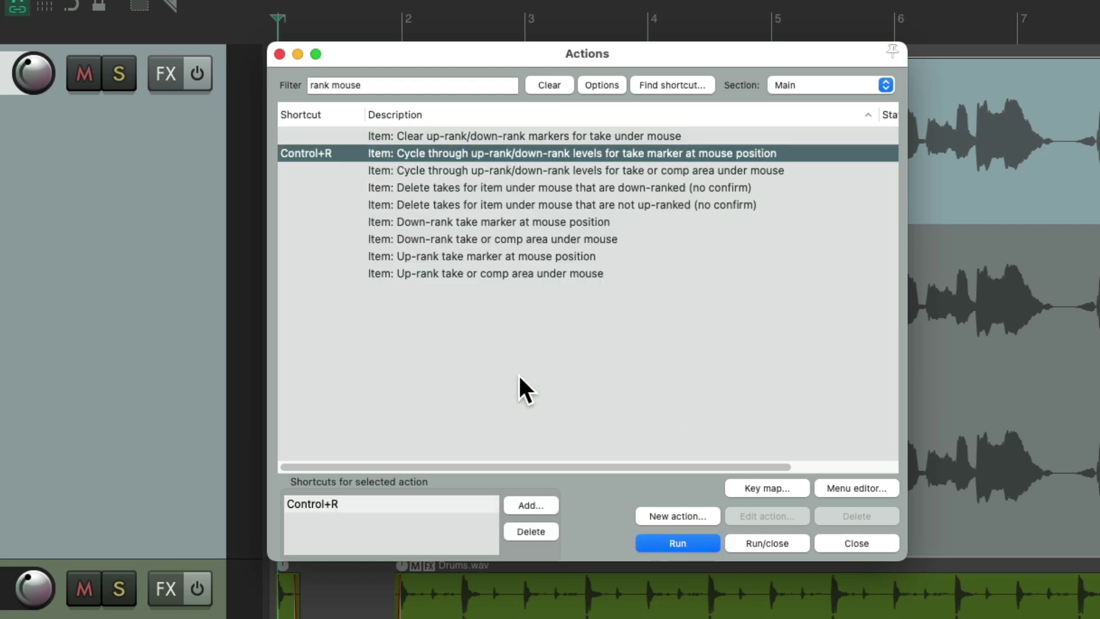
key("Escape")
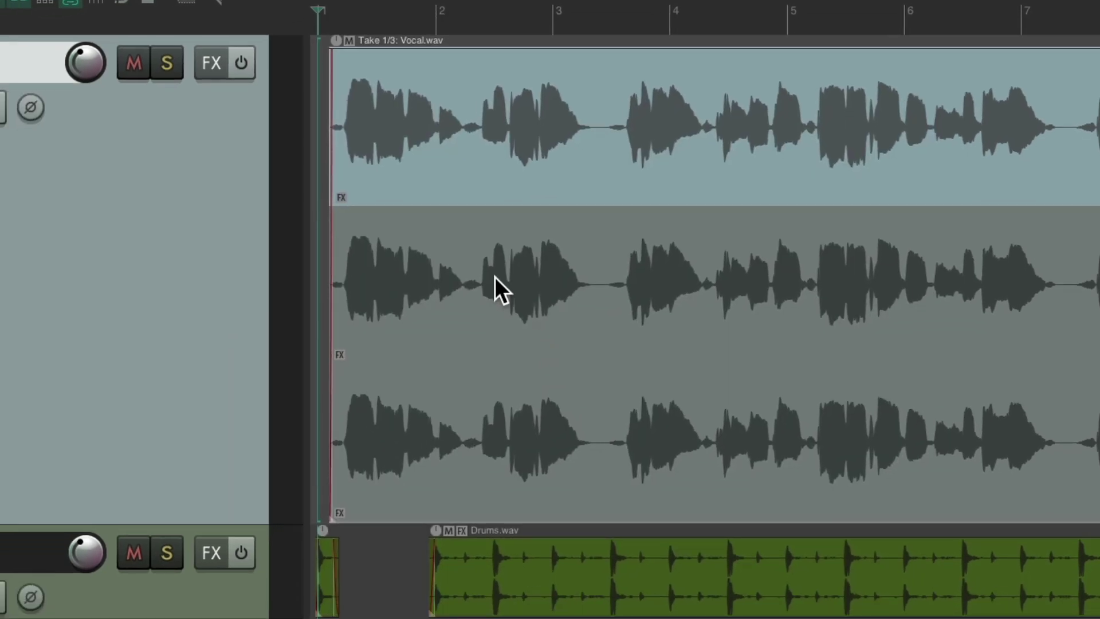
left_click(477, 102)
left_click(477, 102)
key("ctrl+z")
Play the first take and rank its lines in bars 1 to 7: two up, one down, two up, one up, two up, three up, one up.
key("space")
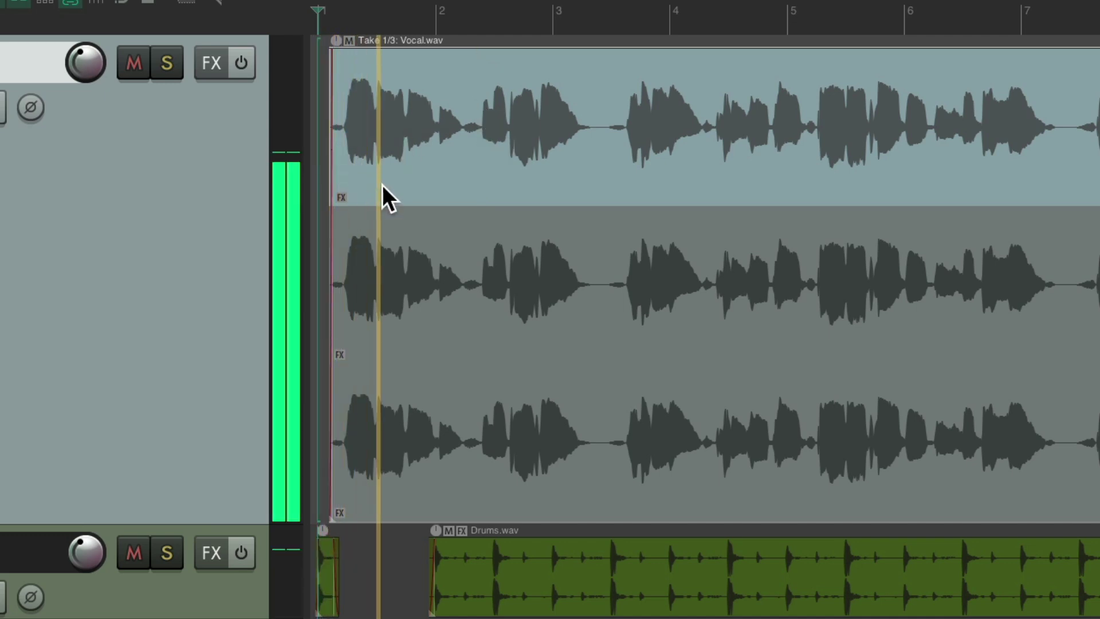
key("shift+m")
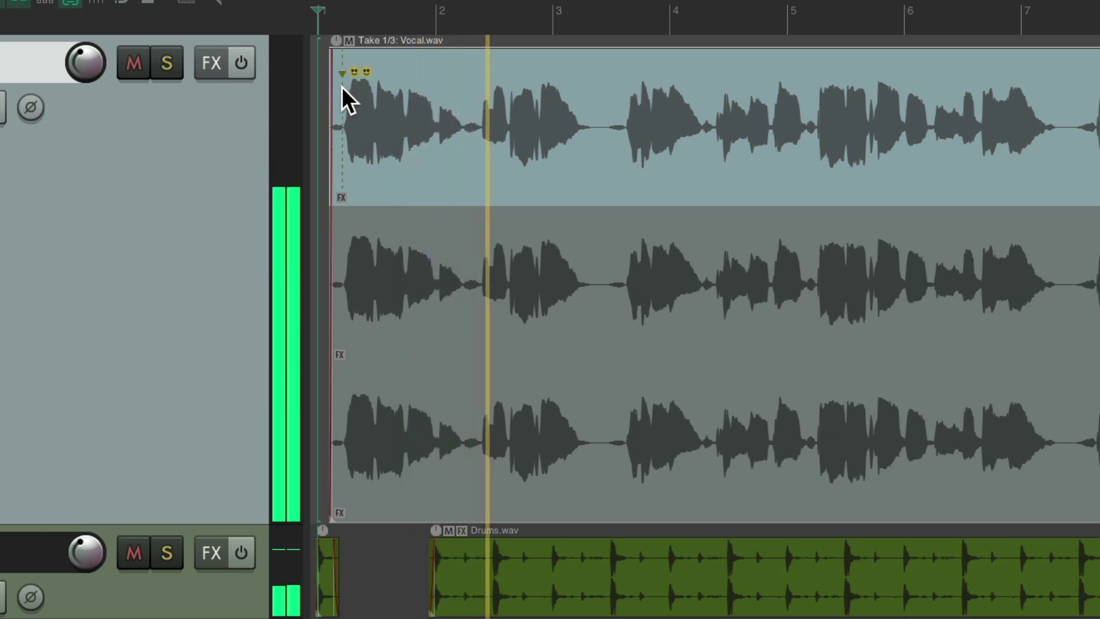
key("shift+m")
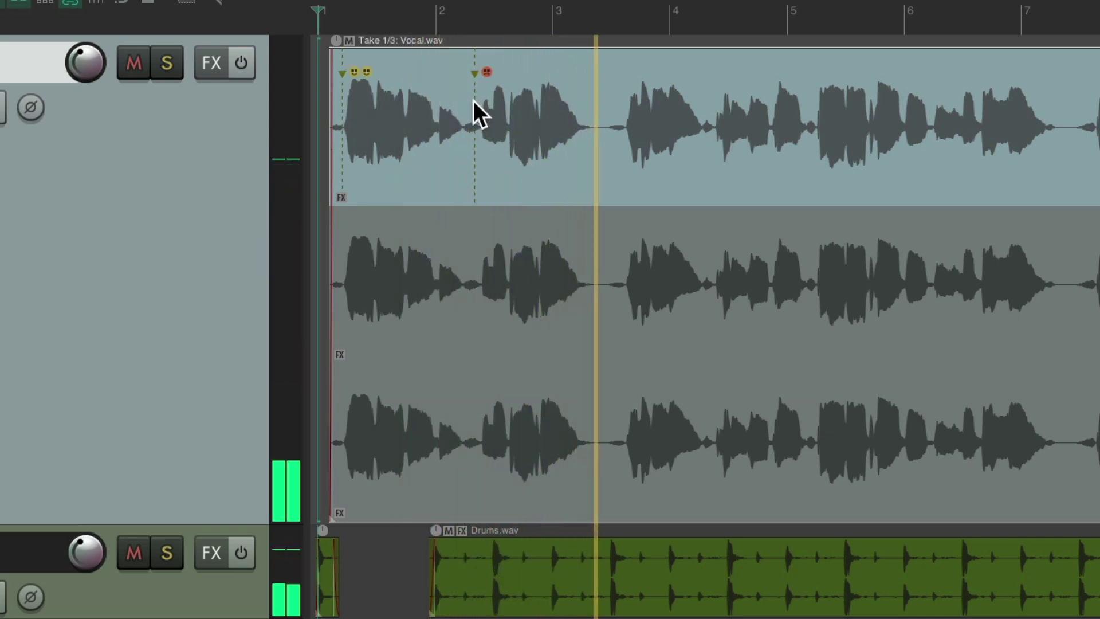
key("shift+m")
key("shift+m")
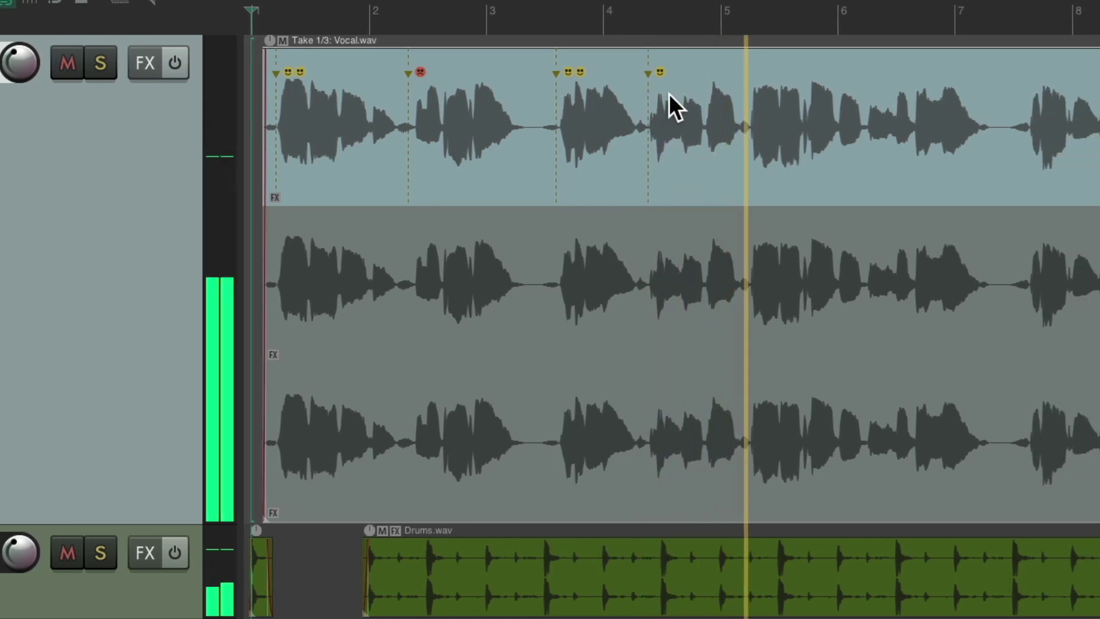
key("shift+m")
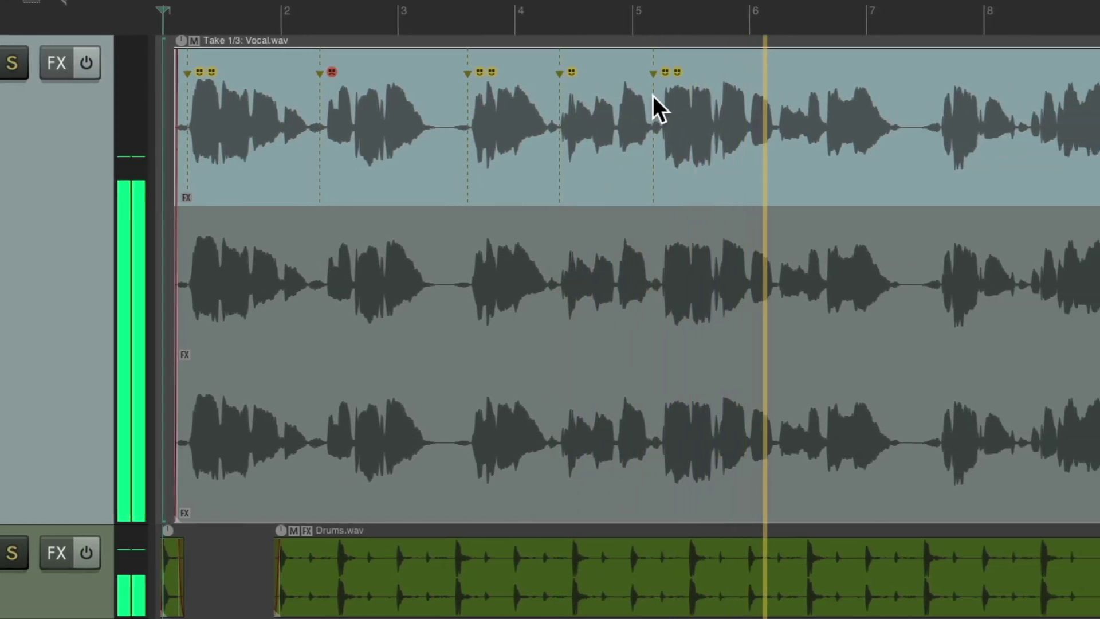
key("shift+m")
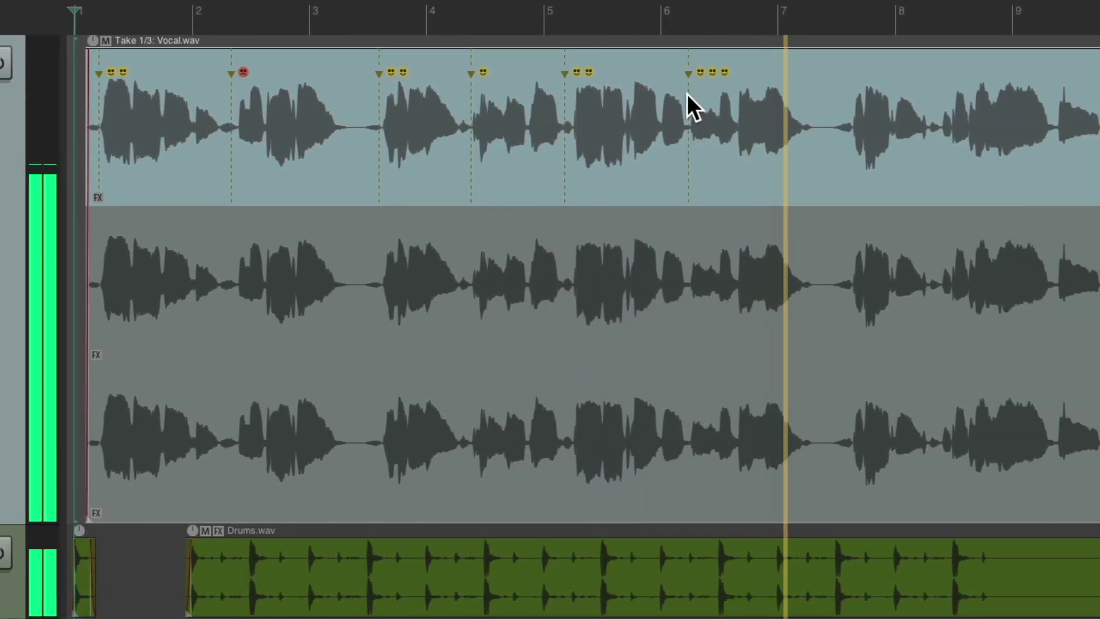
key("shift+m")
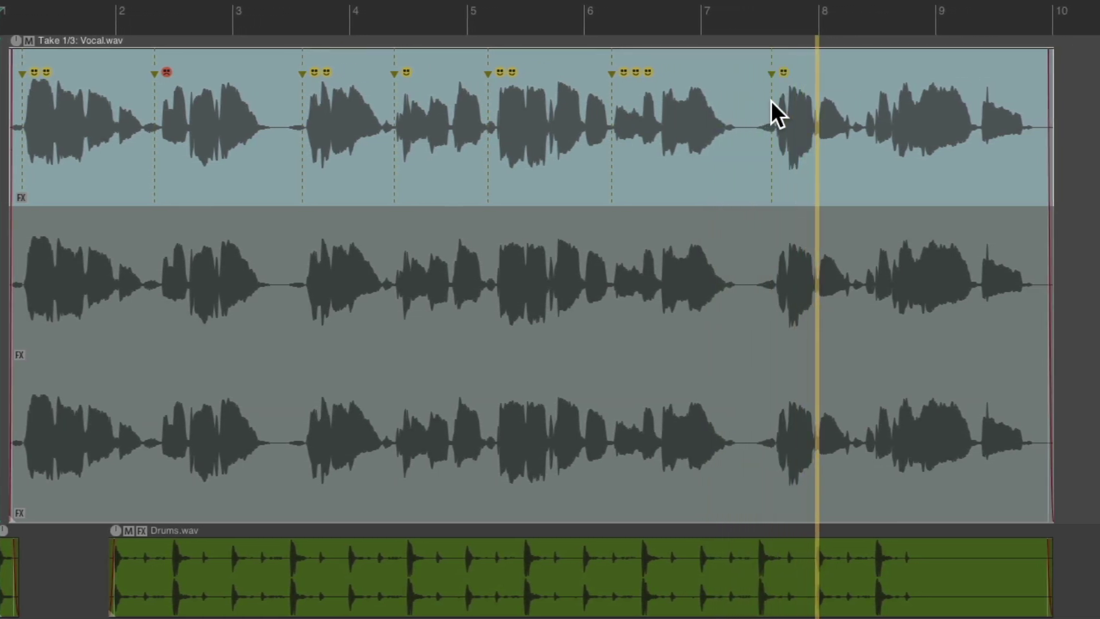
key("shift+m")
key("shift+m")
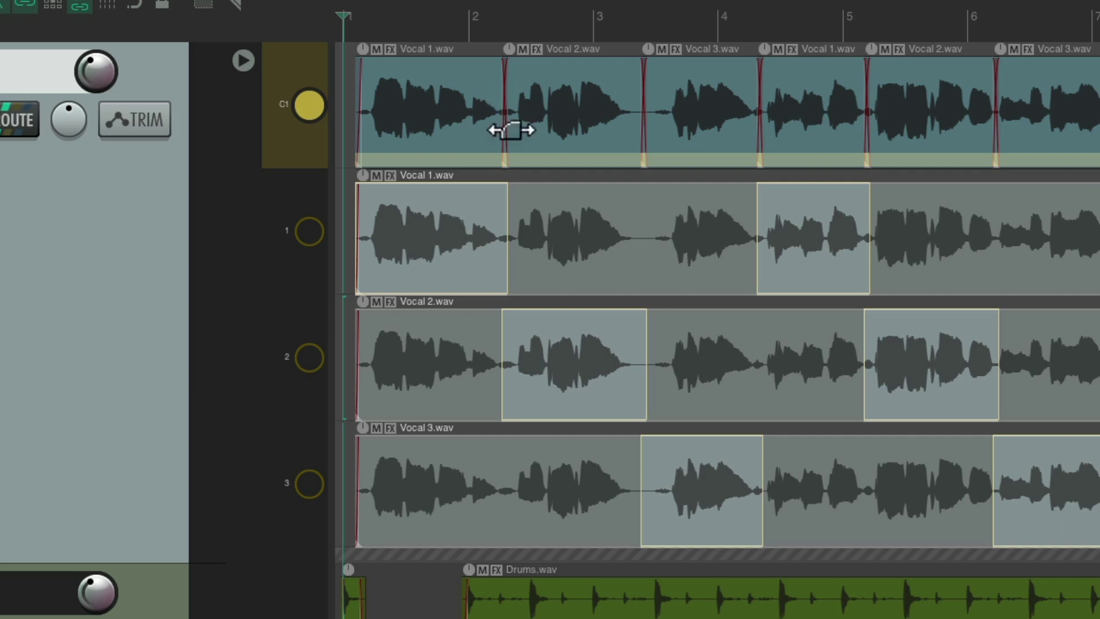
Cycle the first comp area through the vocal takes, ending on Vocal 3.
key("t")
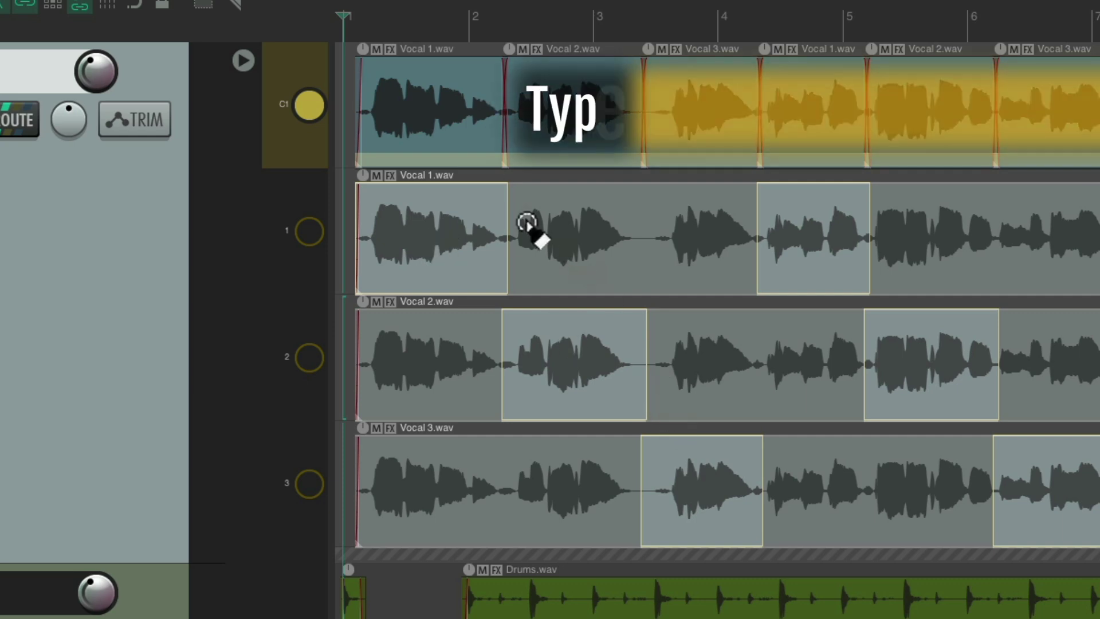
key("t")
key("t")
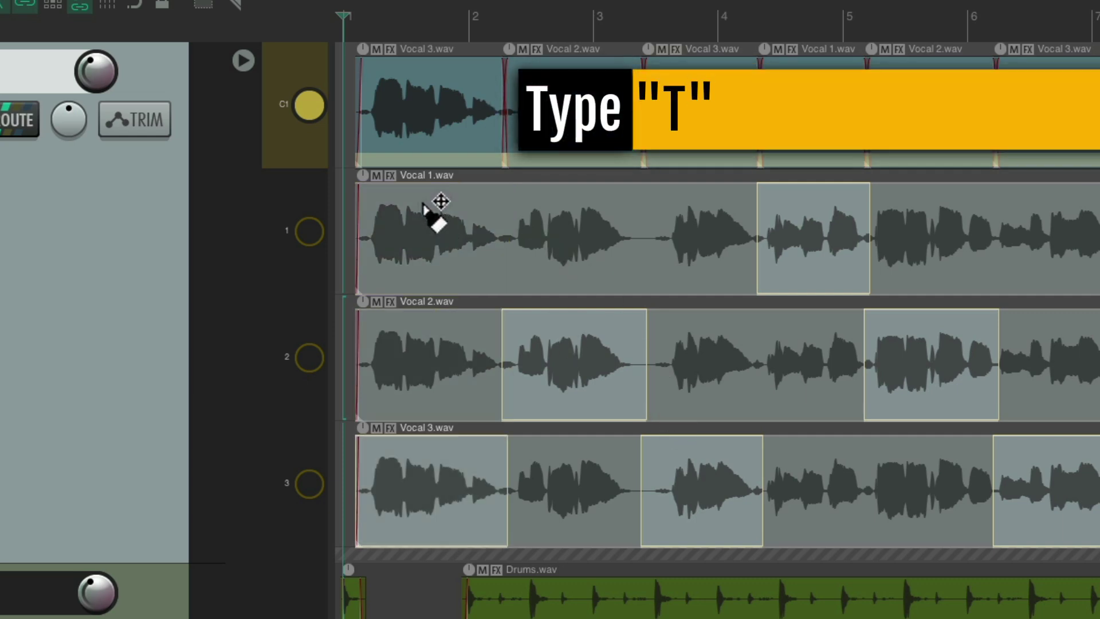
key("t")
key("t")
key("t")
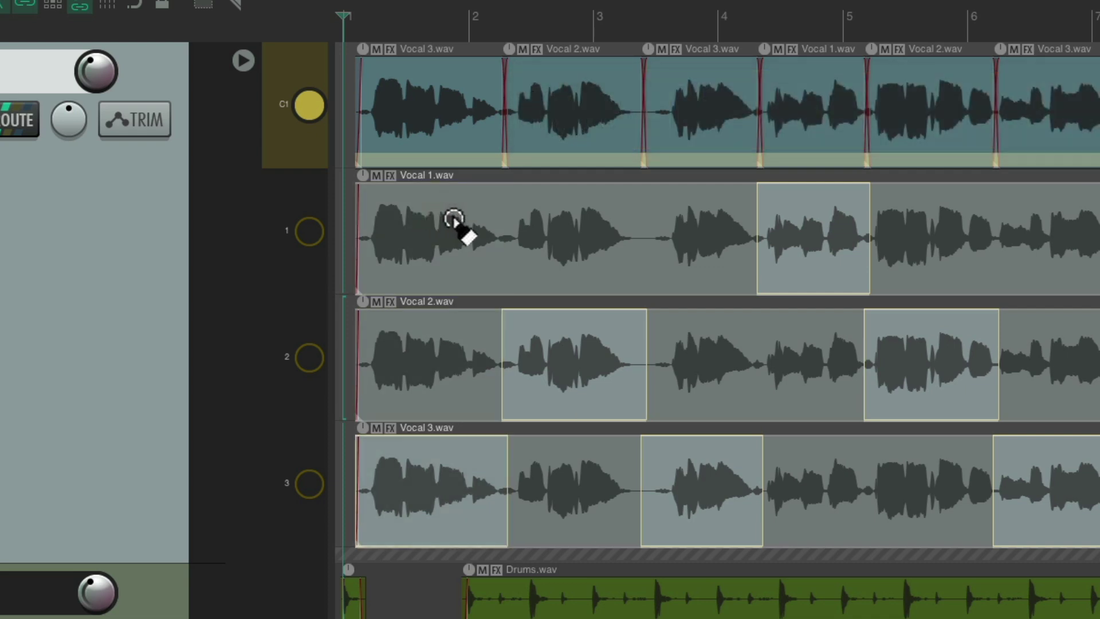
Switch the first comp area to Vocal 2 and cycle through its takes from the comp lane, ending on Vocal 2 again.
left_click(435, 223)
left_click(447, 337)
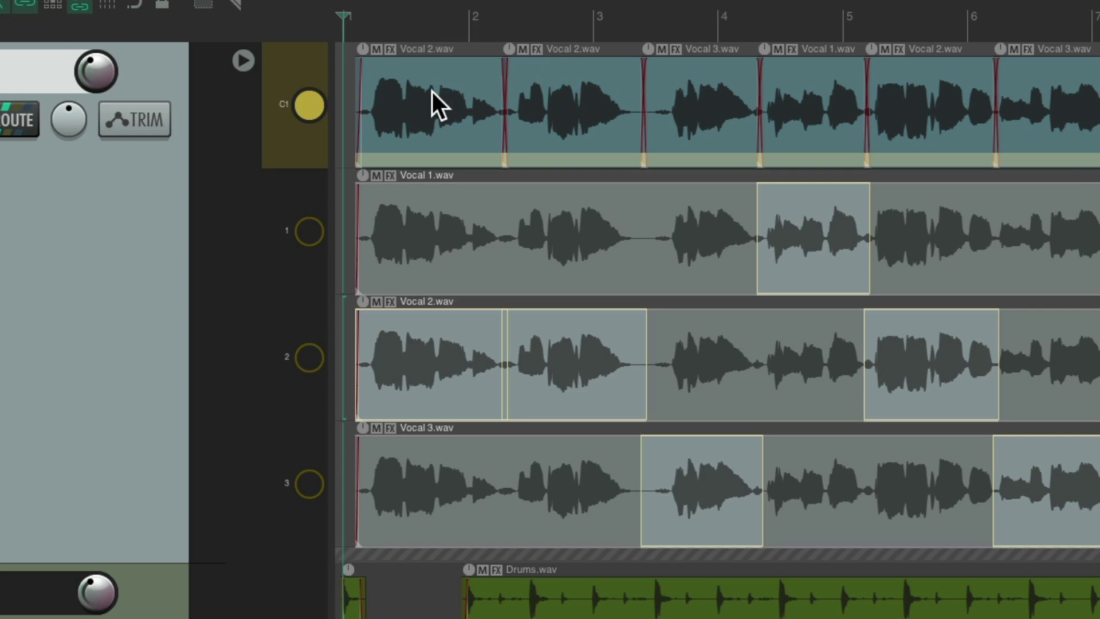
key("t")
key("t")
key("t")
key("t")
key("t")
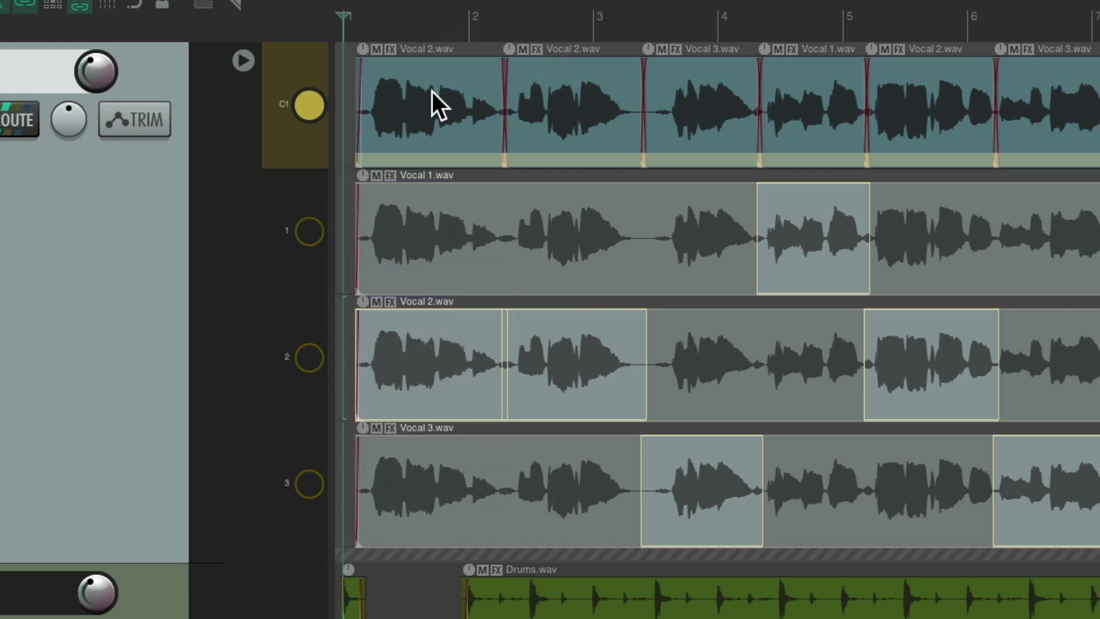
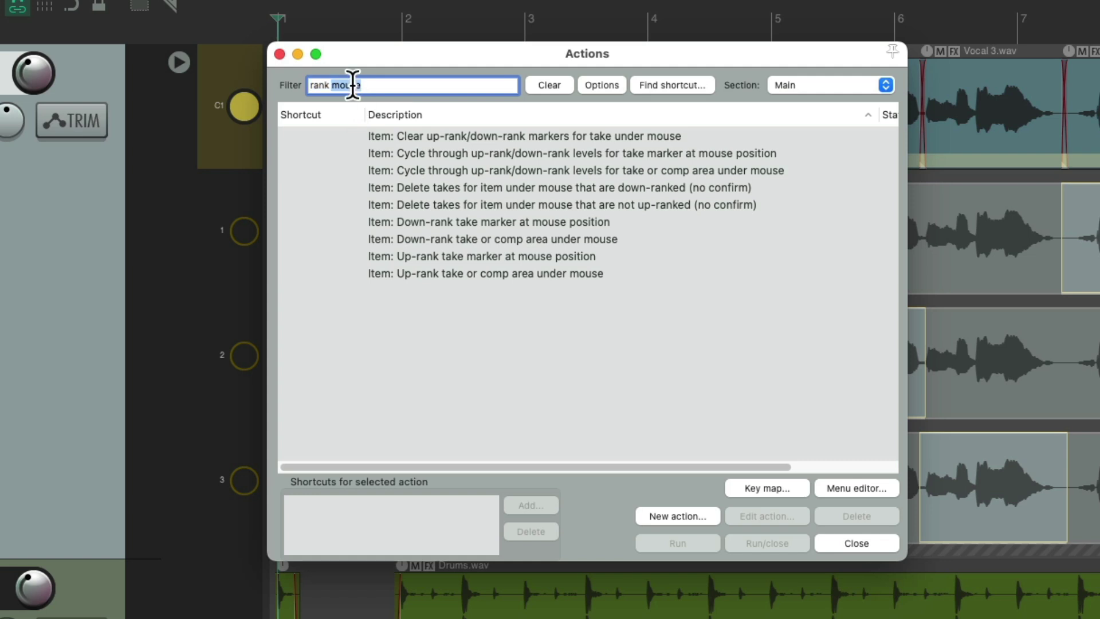
Find the "rank comp" actions and assign Control+R to cycling through up-rank/down-rank levels for the take or comp area under mouse.
type("comp")
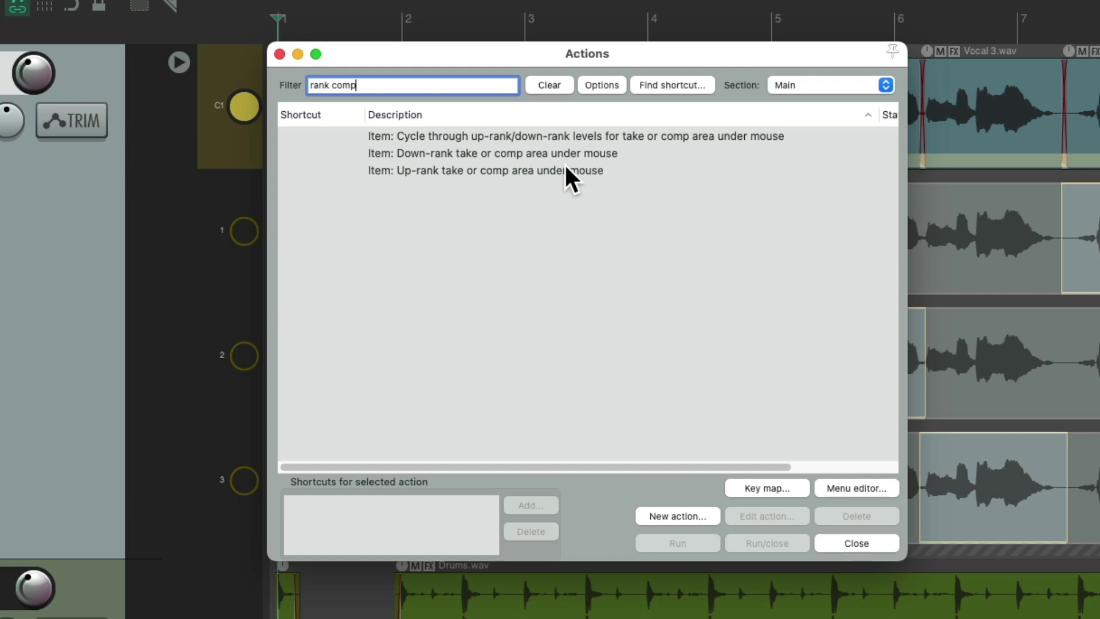
left_click(492, 171)
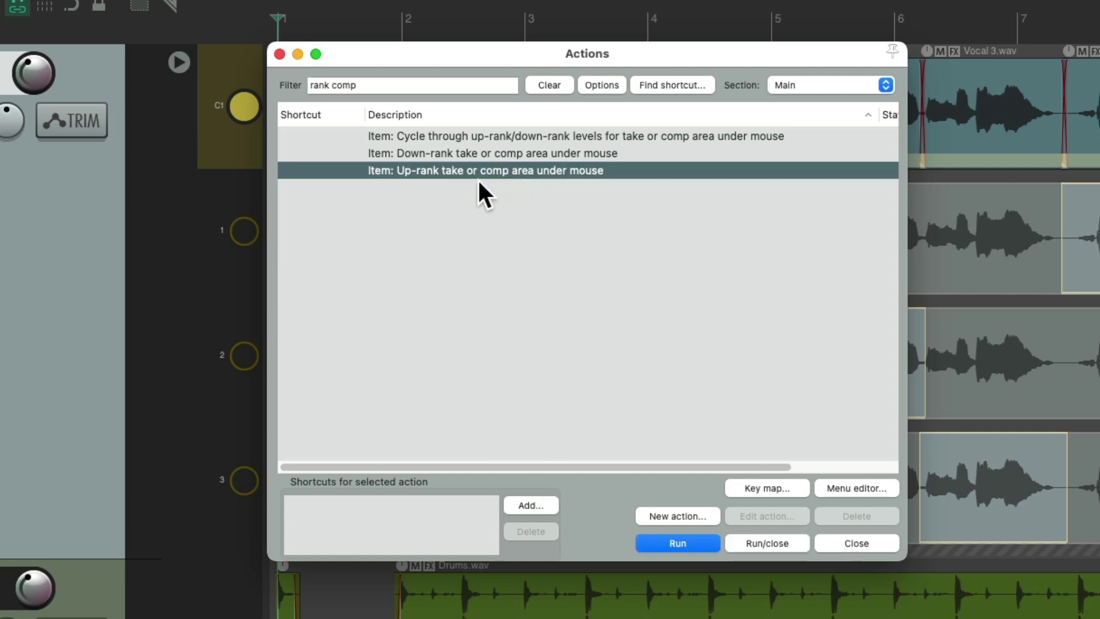
left_click(500, 154)
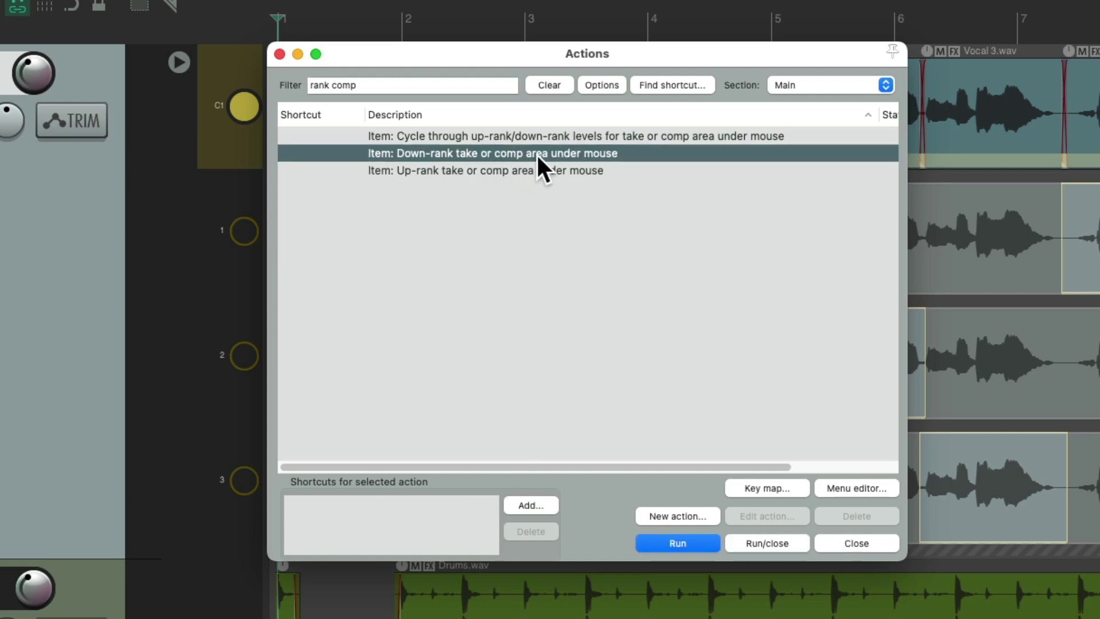
left_click(547, 136)
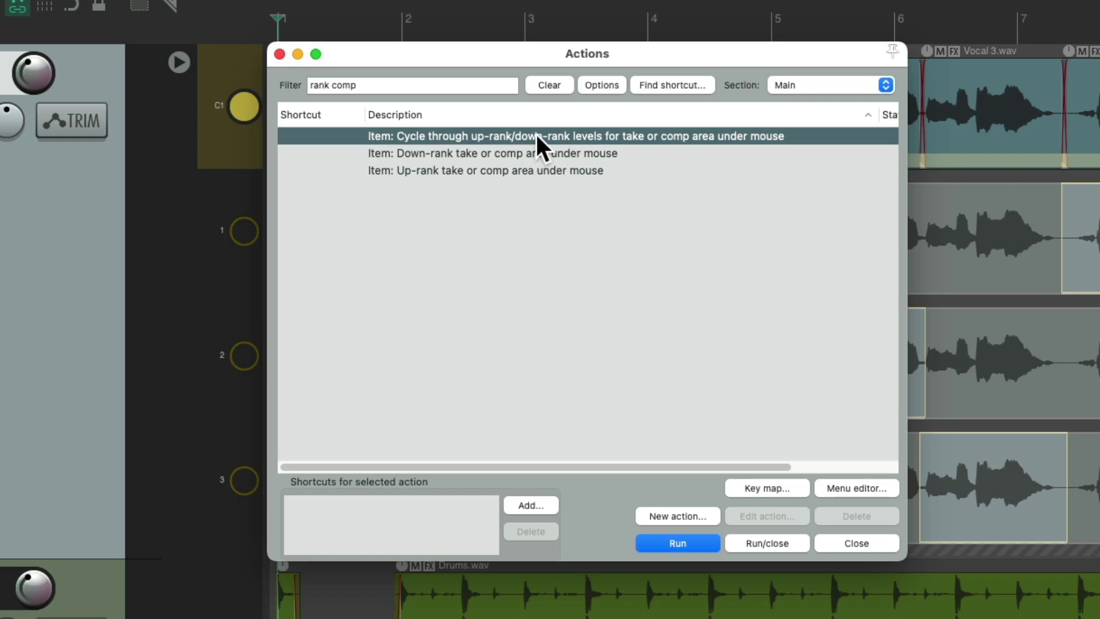
left_click(539, 503)
key("ctrl+r")
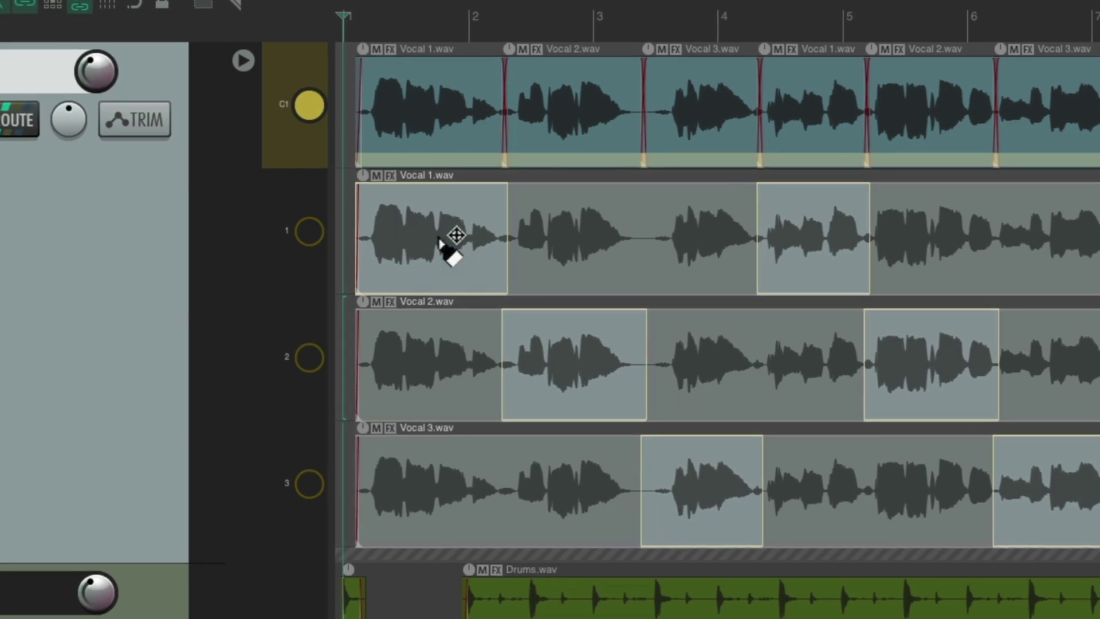
Rank the first comp area on each take: Vocal 1 one up, Vocal 2 one down, Vocal 3 three up, leaving Vocal 3 in the comp.
mouse_move(454, 231)
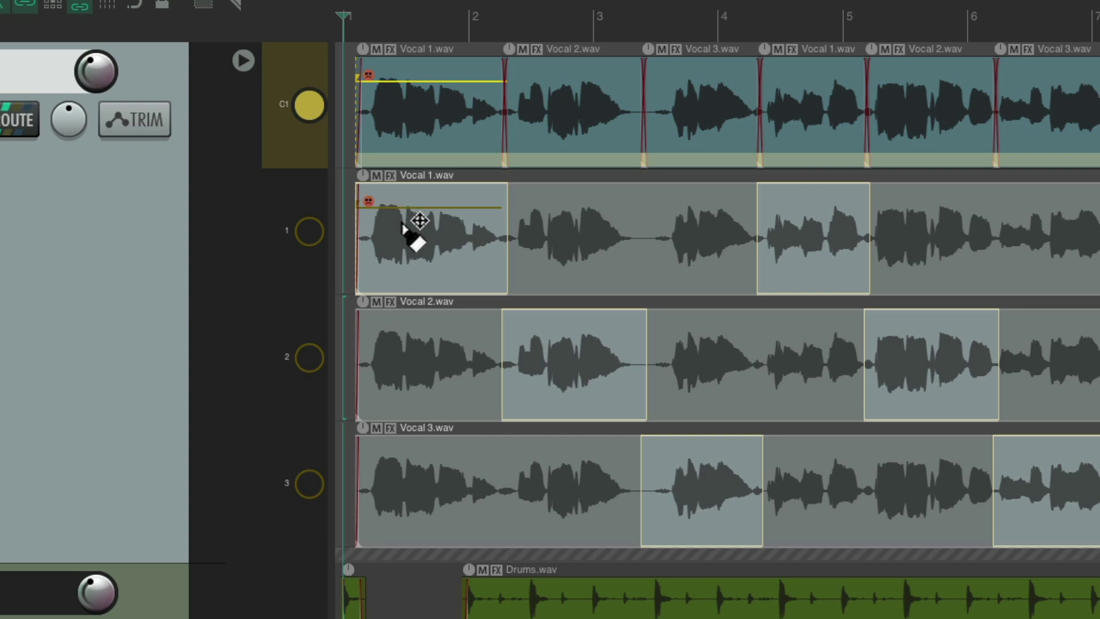
key("t")
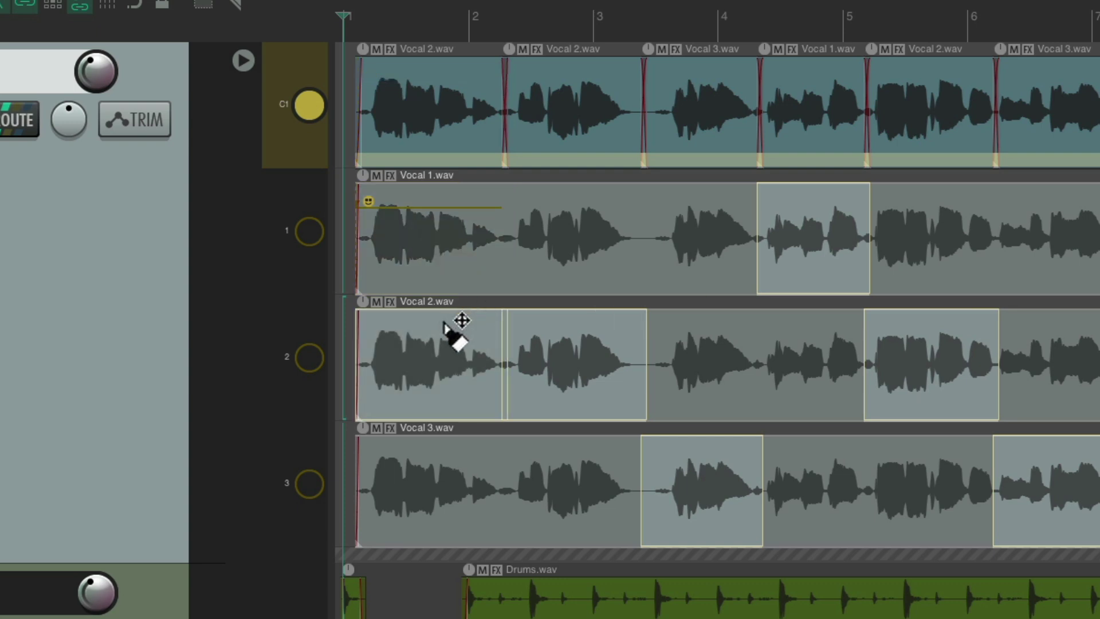
left_click(438, 479)
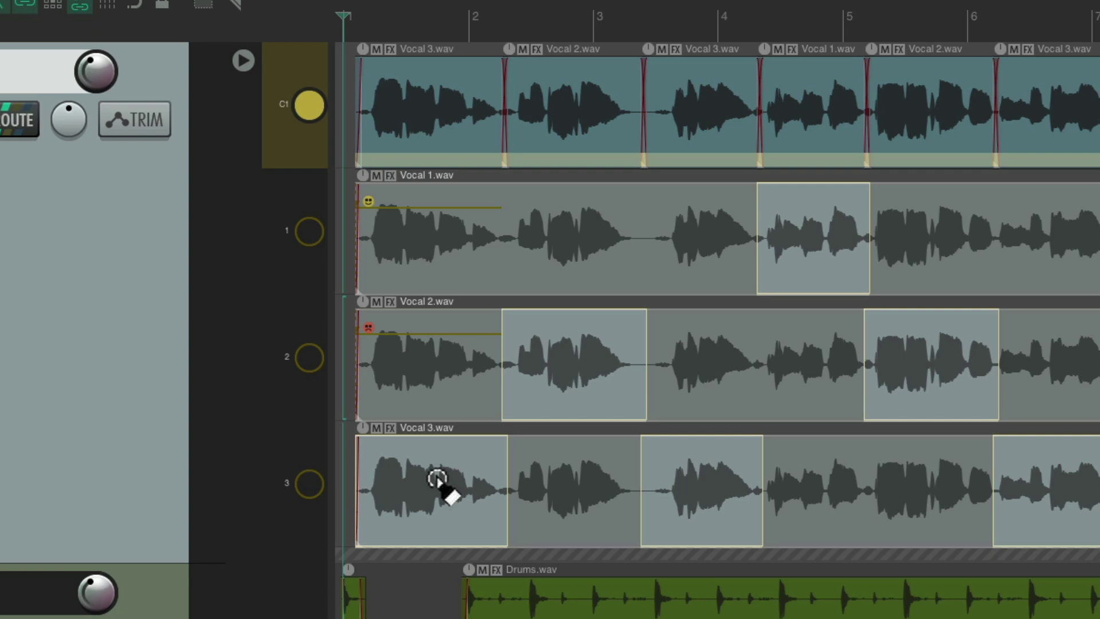
key("plus")
key("plus")
key("plus")
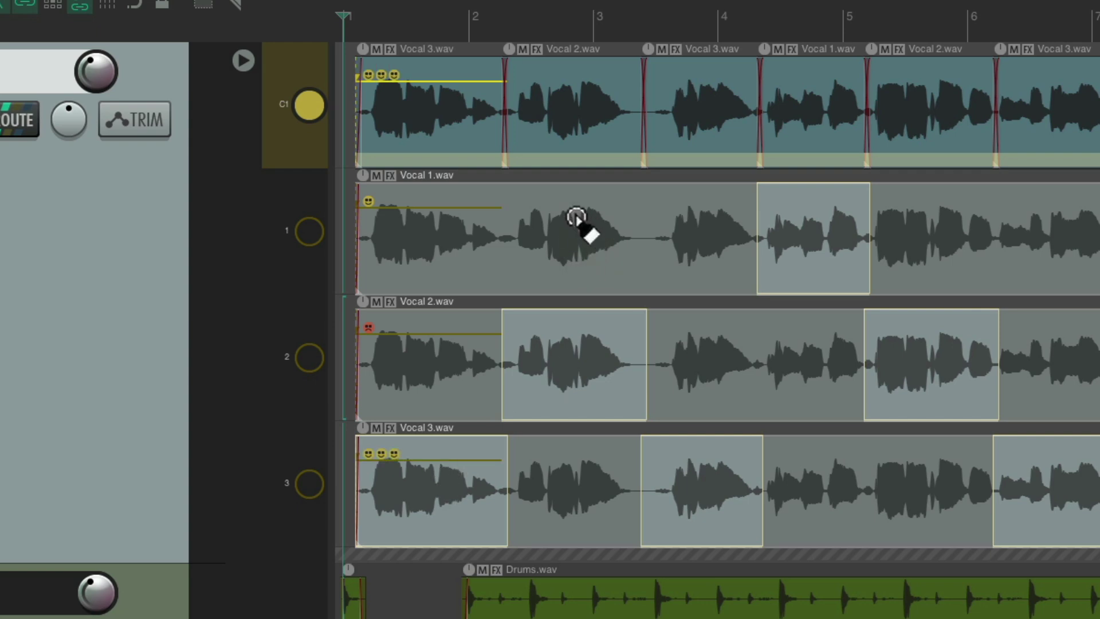
Switch the second comp area to Vocal 1.
left_click(579, 220)
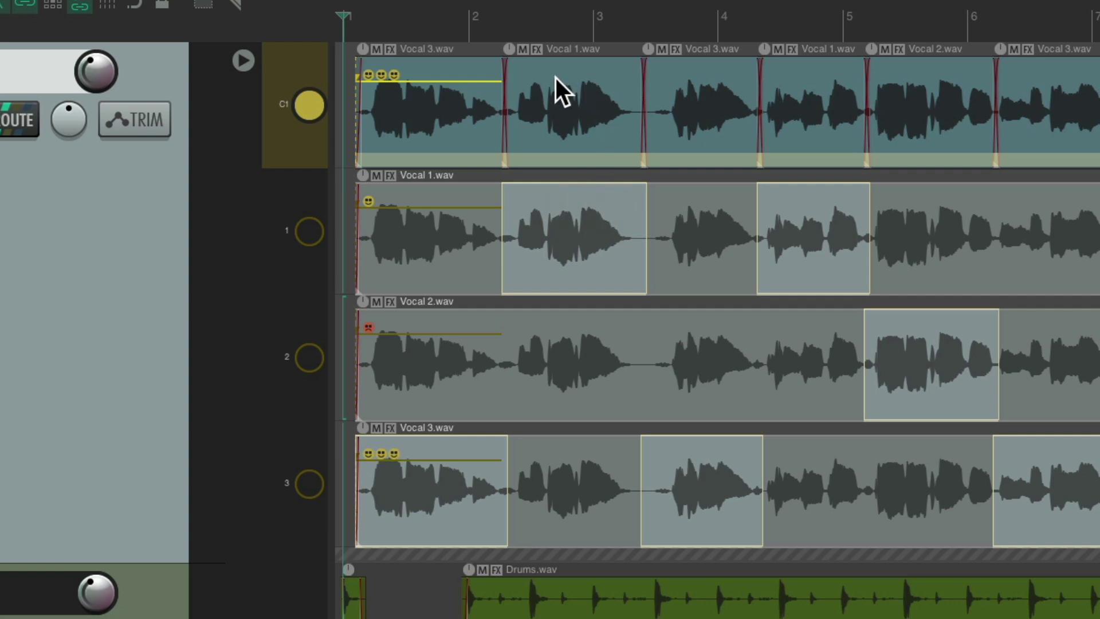
key("ctrl+z")
key("ctrl+shift+z")
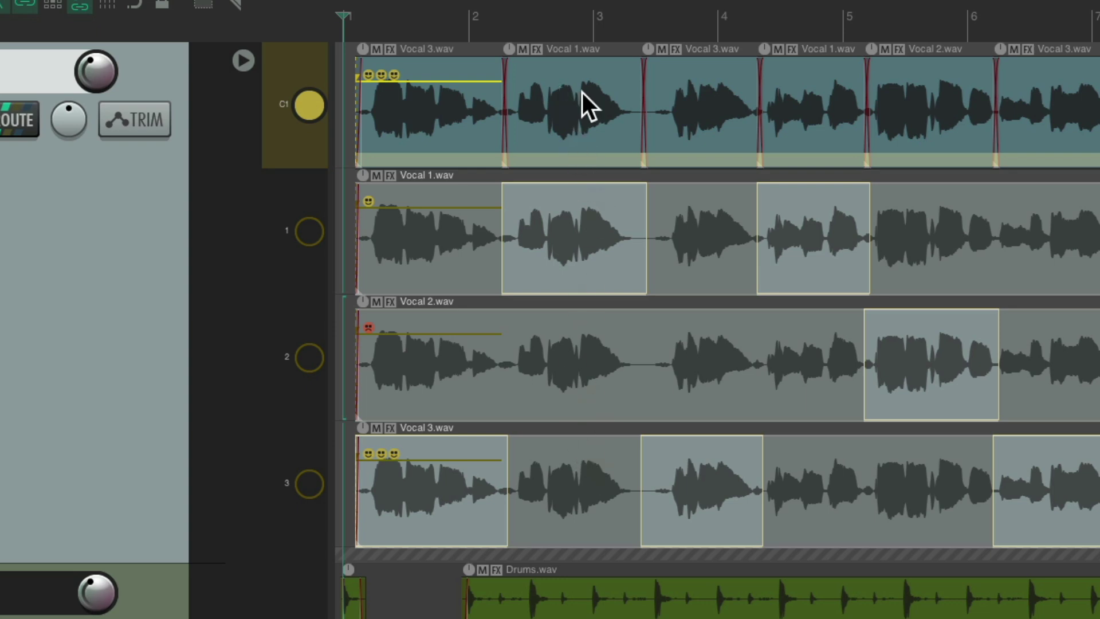
Cycle the second comp area's rank on Vocal 1 through three up to one down, and switch the area to Vocal 2.
key("1")
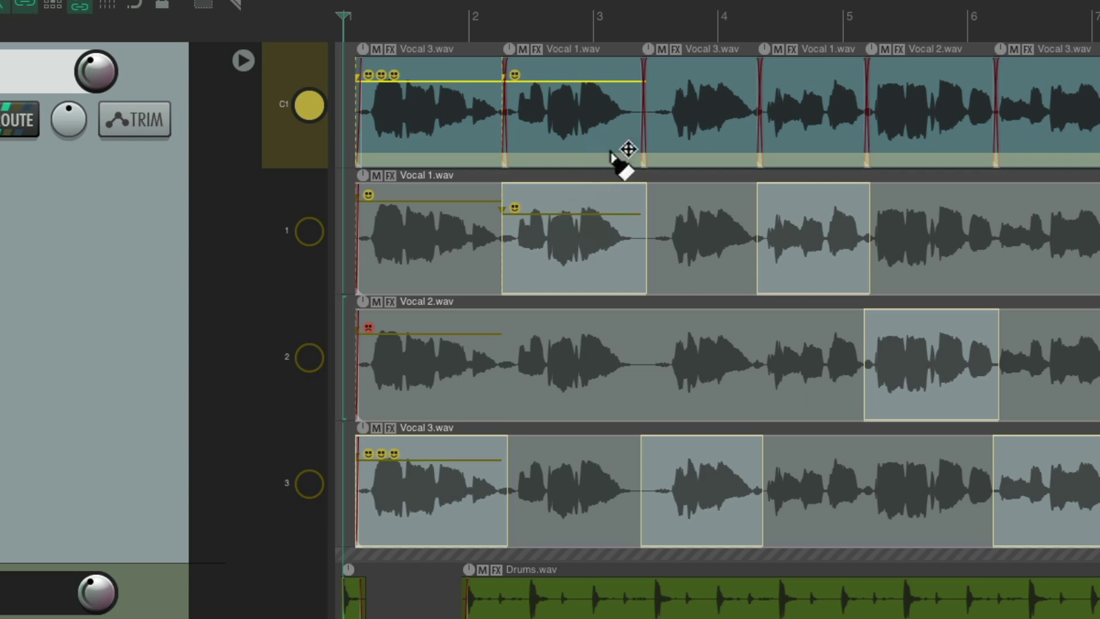
key("2")
key("3")
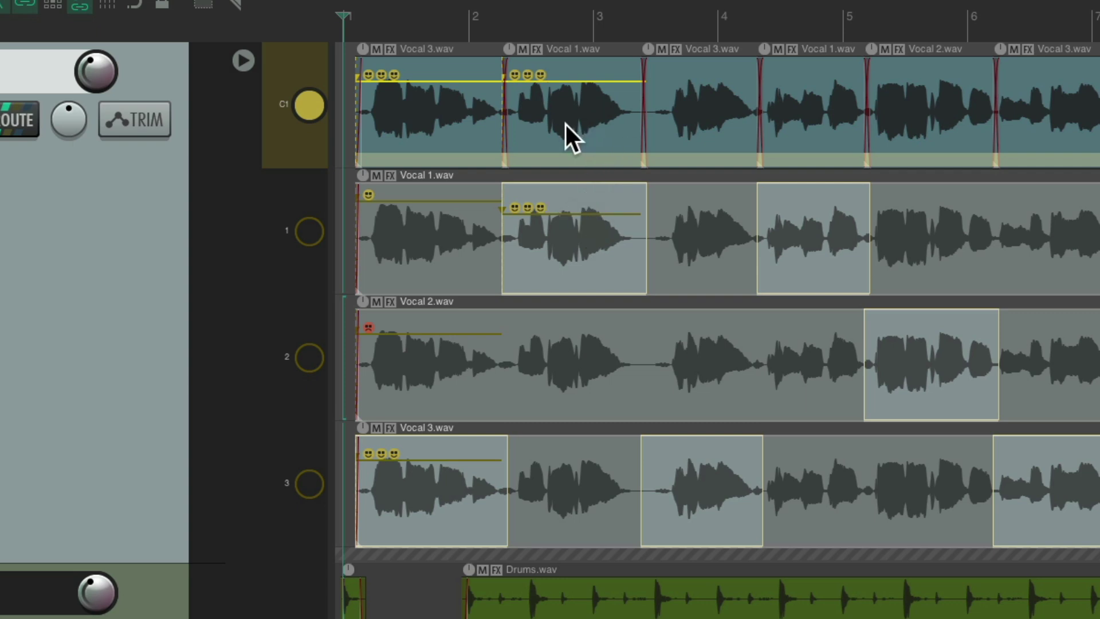
key("minus")
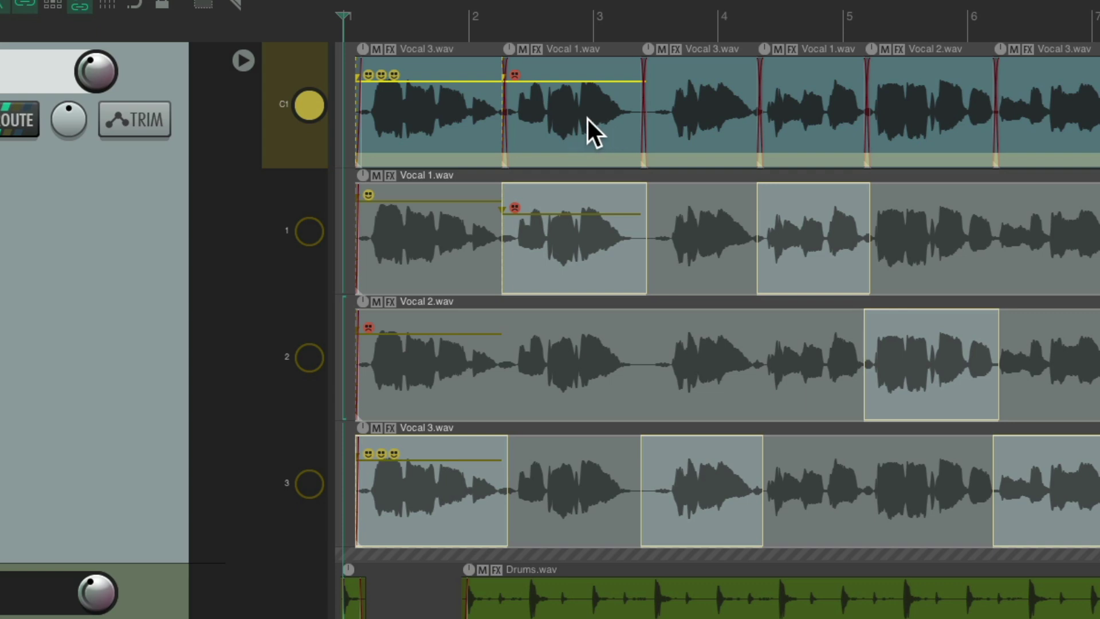
key("Down")
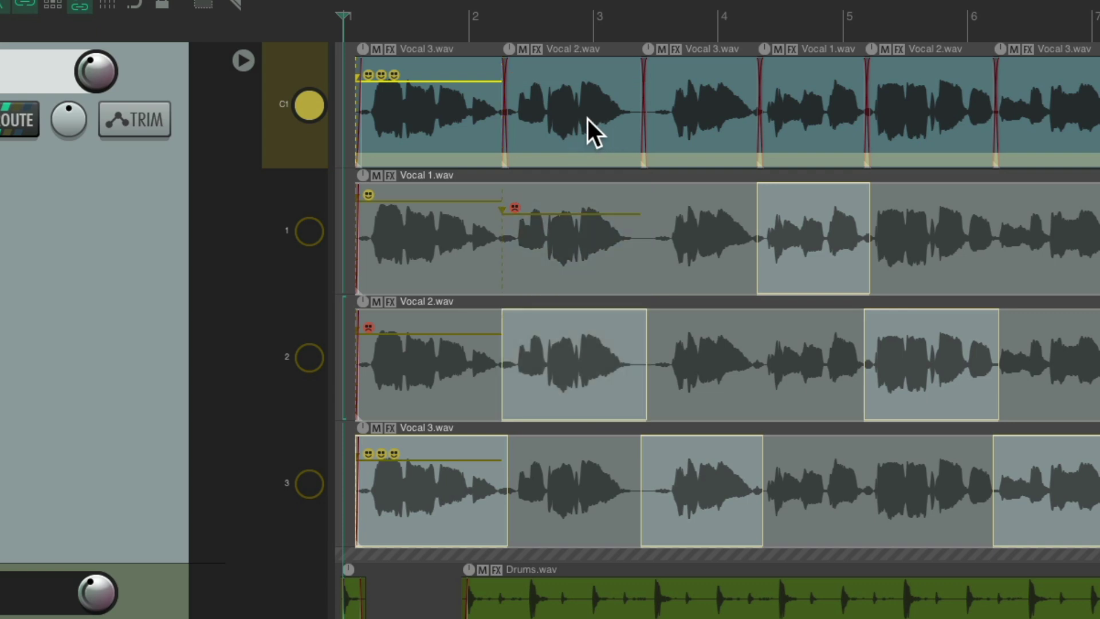
Rank the second comp area three up on Vocal 2 and one up on Vocal 3, leaving Vocal 3 in the comp.
key("3")
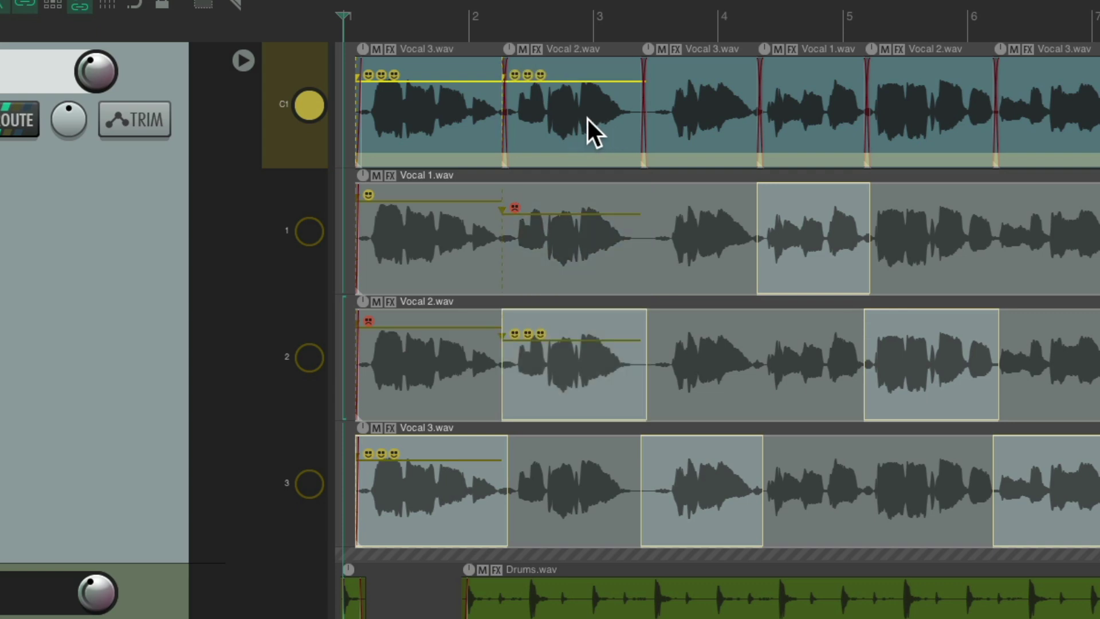
key("Down")
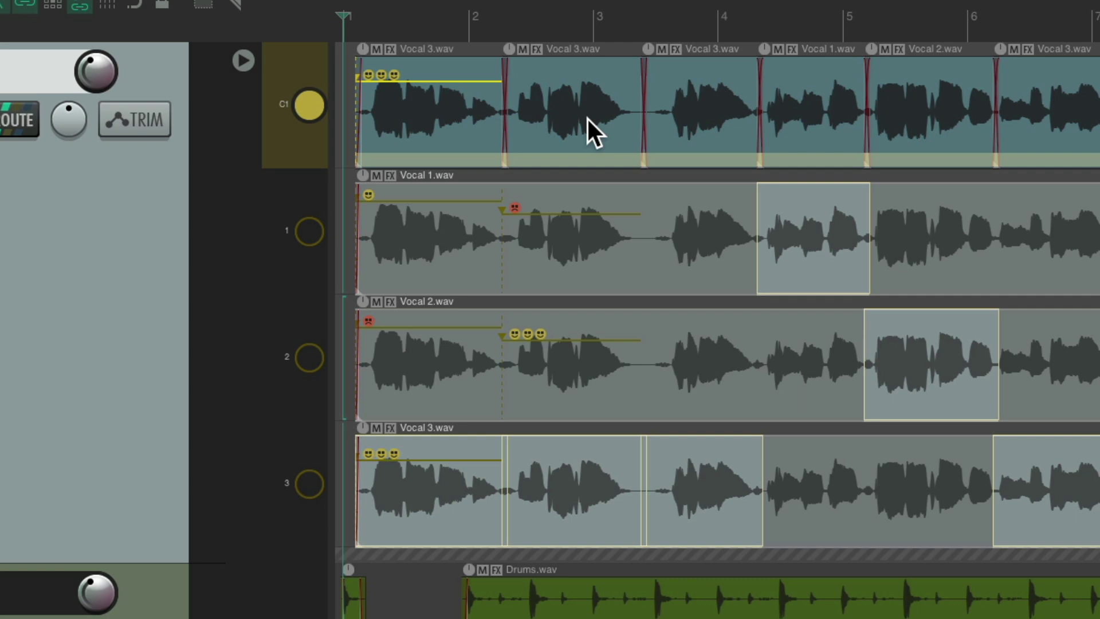
key("1")
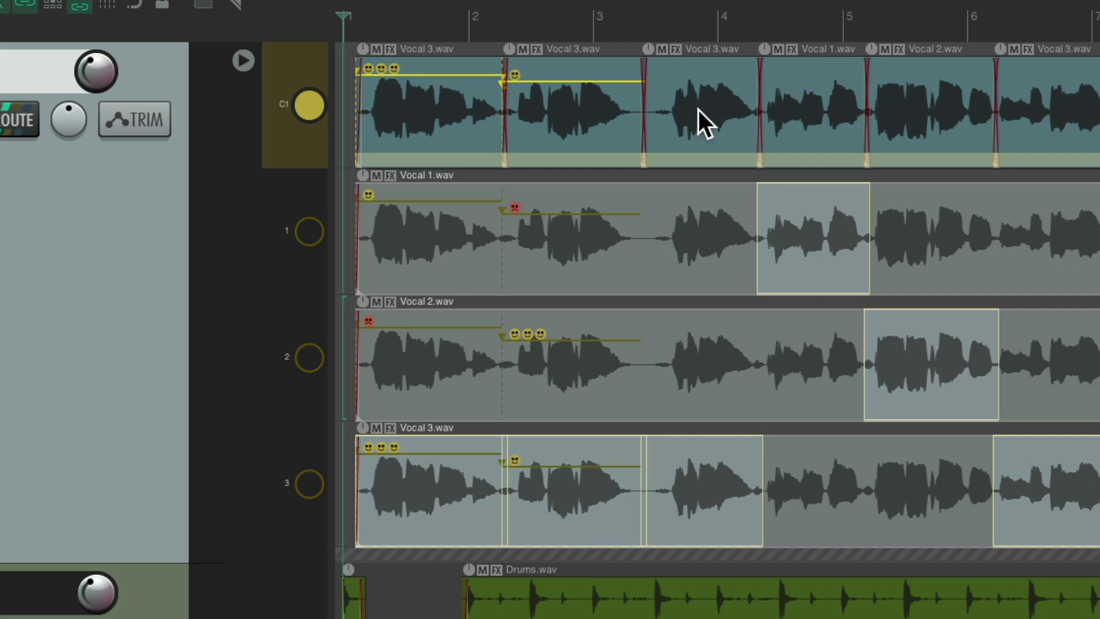
Rank the third comp area on each take: Vocal 1 three up, Vocal 2 one down, Vocal 3 two up.
key("Down")
key("3")
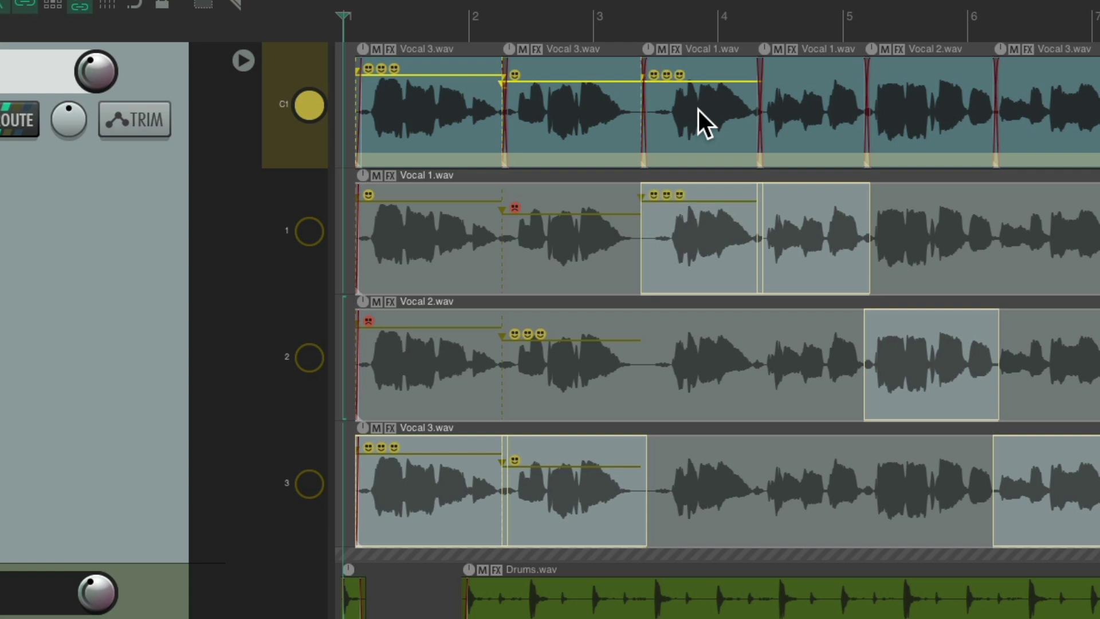
key("Down")
key("3")
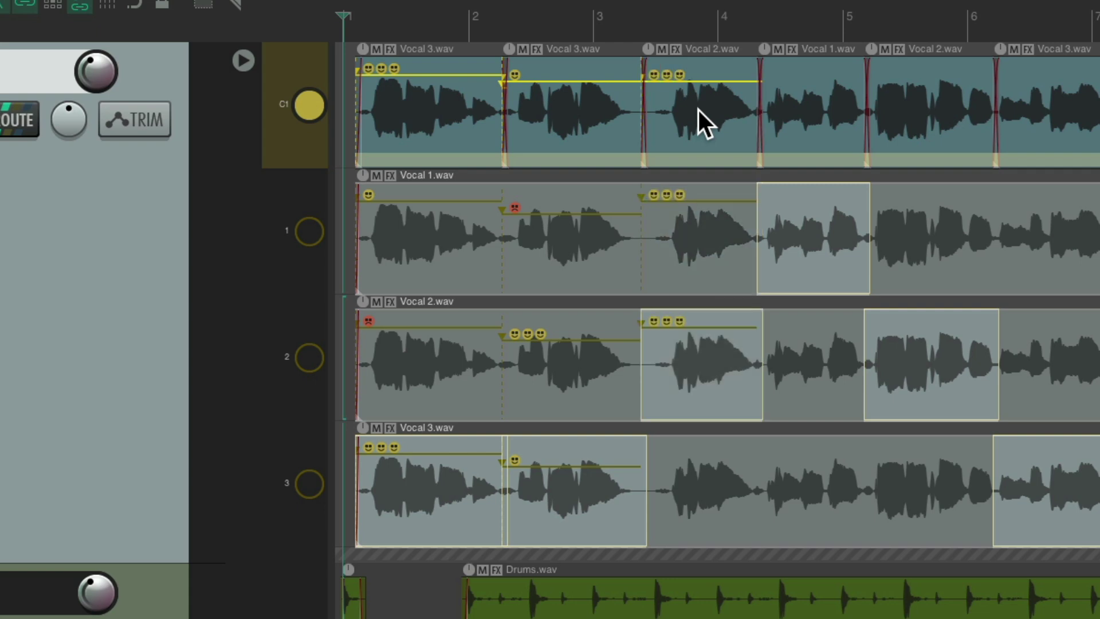
key("minus")
key("Down")
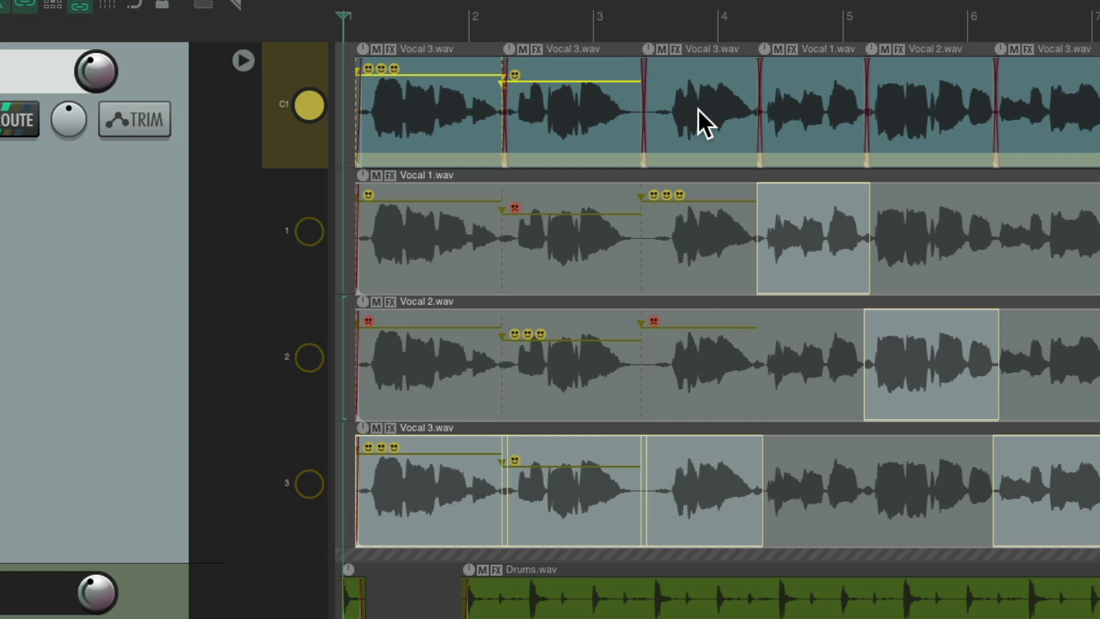
key("2")
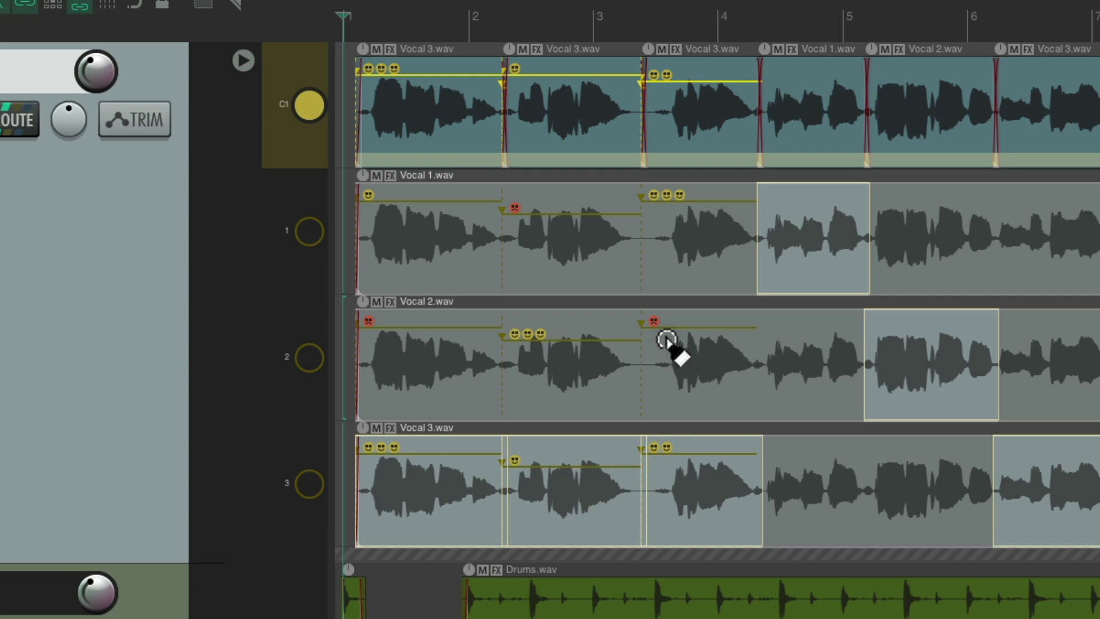
Collapse the lanes to show only the comp, and switch its first three areas to Vocal 3, Vocal 2 and Vocal 1.
left_click(243, 61)
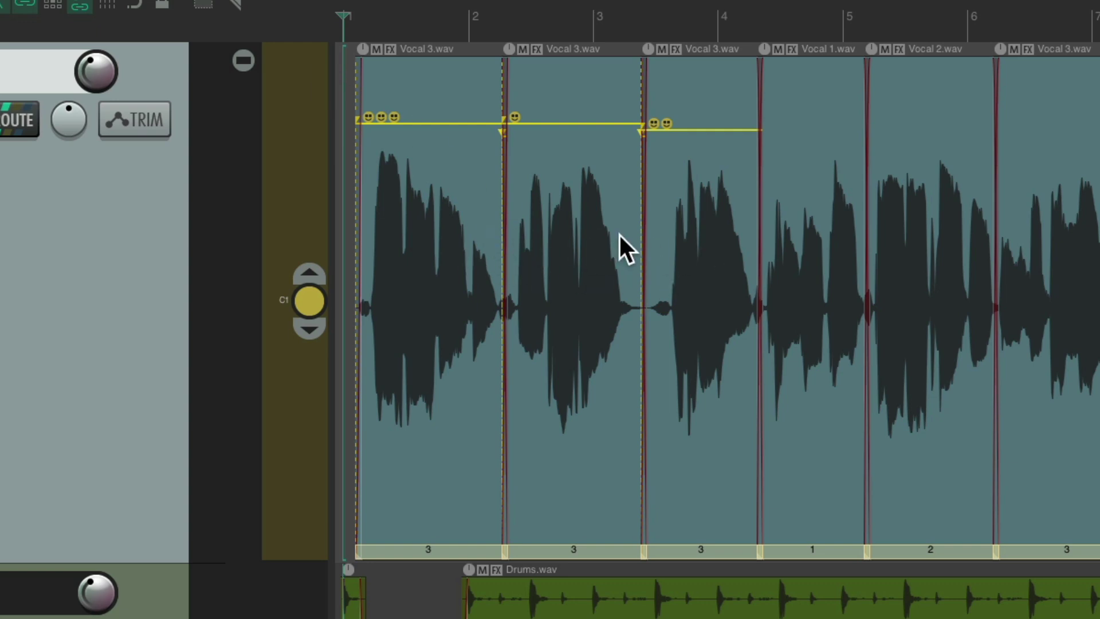
scroll(444, 218, "up", 2)
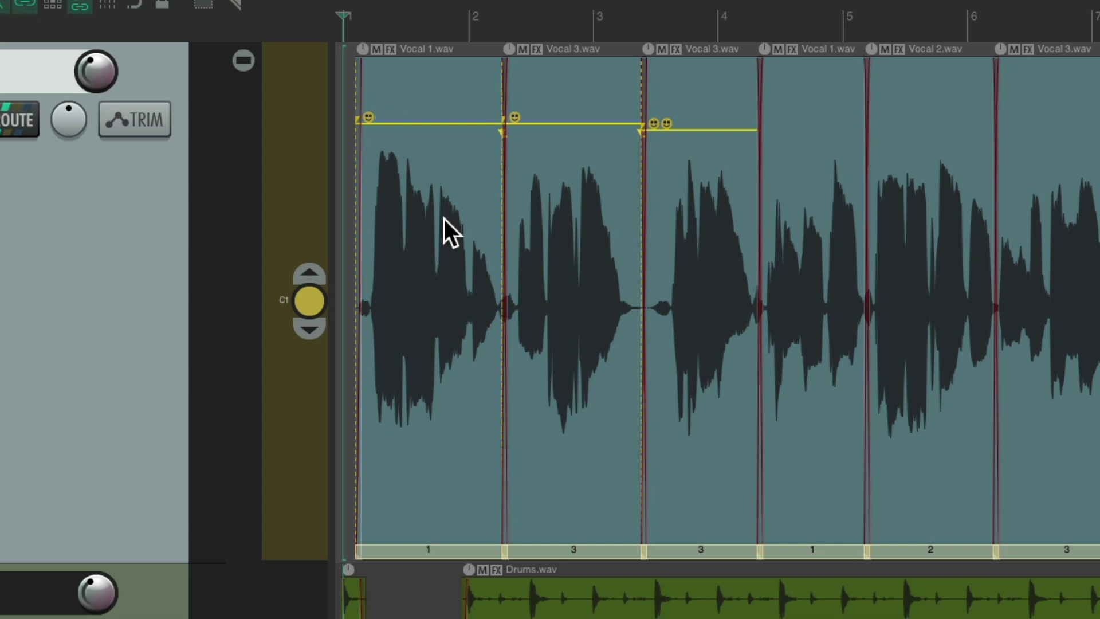
scroll(445, 219, "down", 1)
scroll(444, 219, "down", 1)
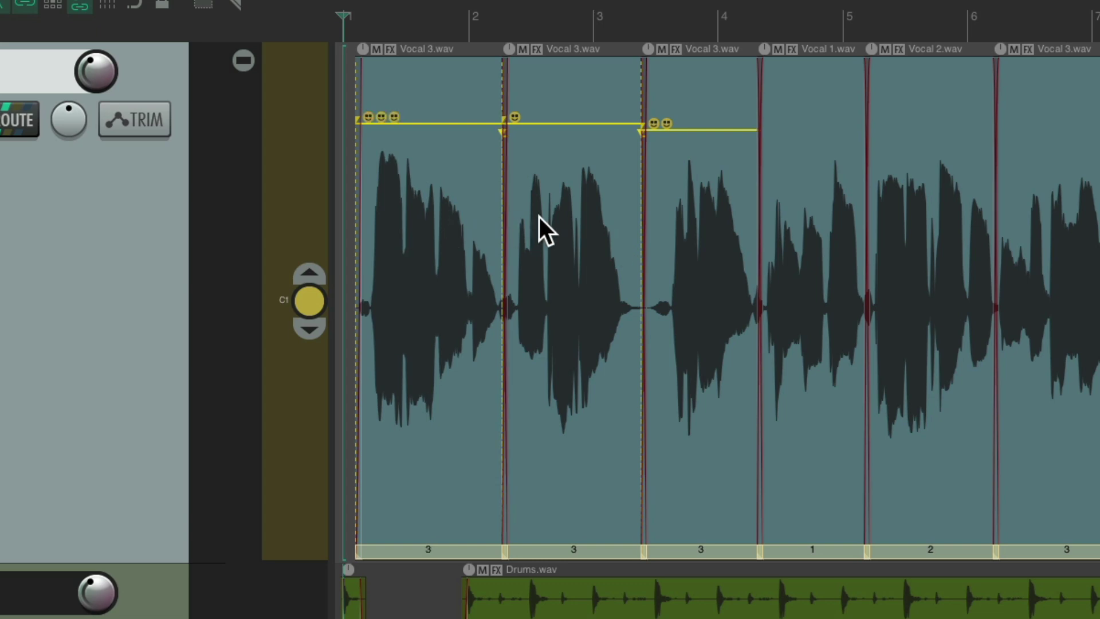
scroll(538, 216, "up", 1)
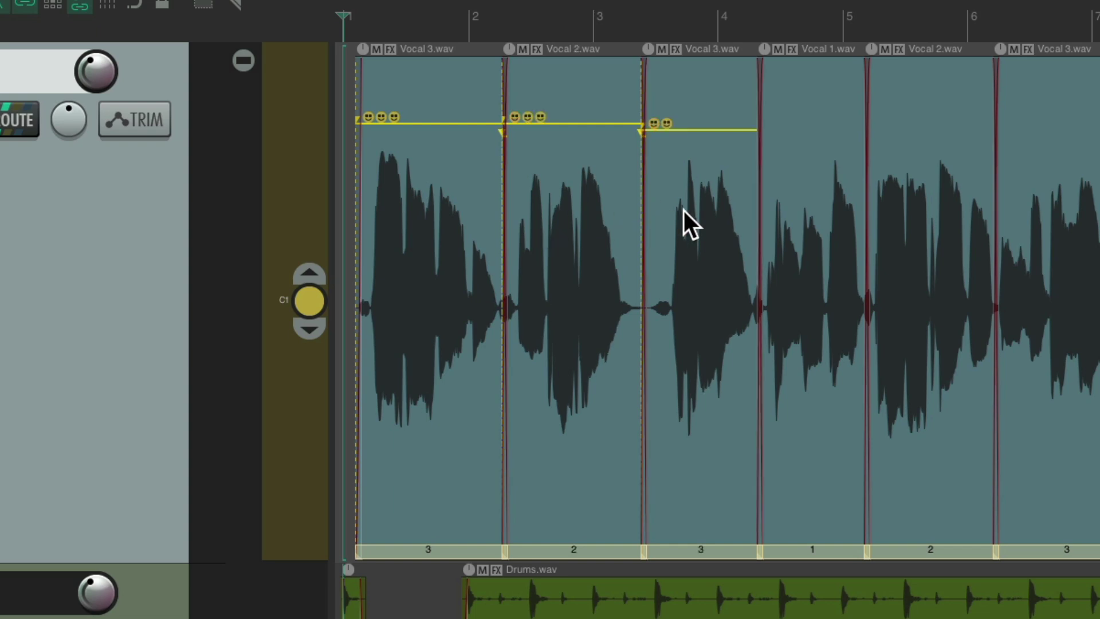
scroll(683, 210, "up", 2)
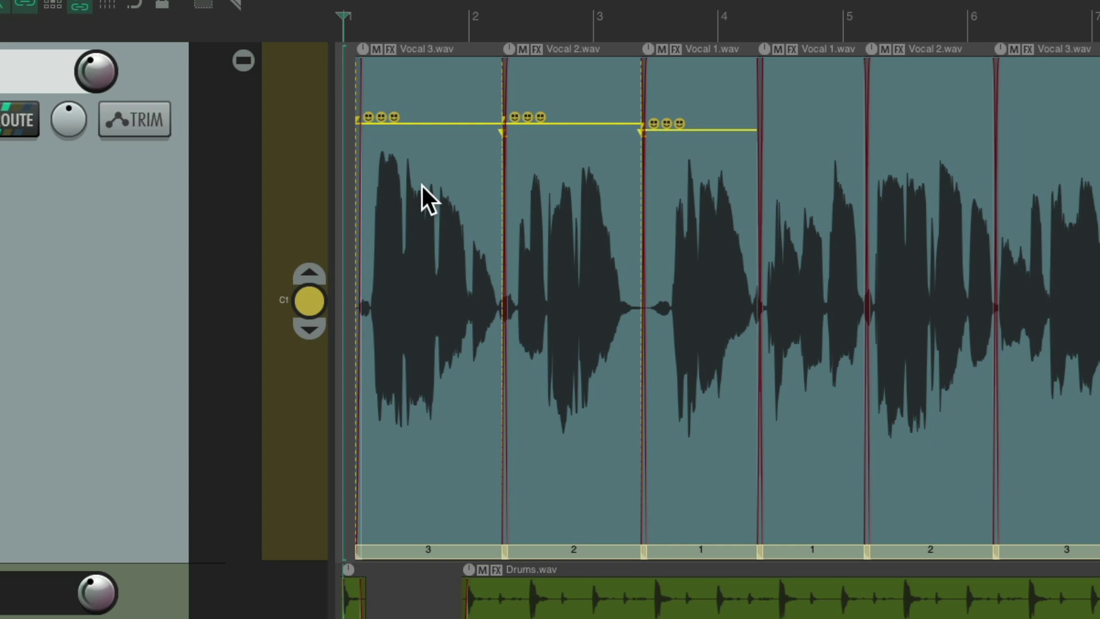
Cycle the first comp area's rank on Vocal 3 to one up and the second area's rank on Vocal 2 to two up.
scroll(422, 185, "up", 1)
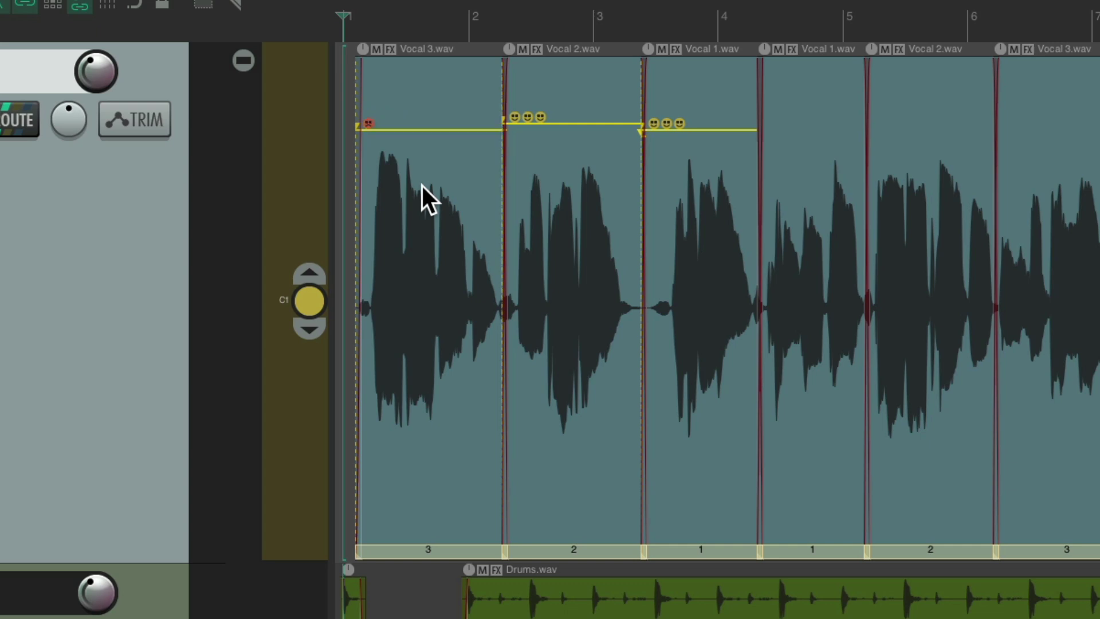
scroll(422, 186, "up", 1)
scroll(421, 185, "up", 1)
scroll(422, 186, "up", 1)
scroll(421, 186, "down", 2)
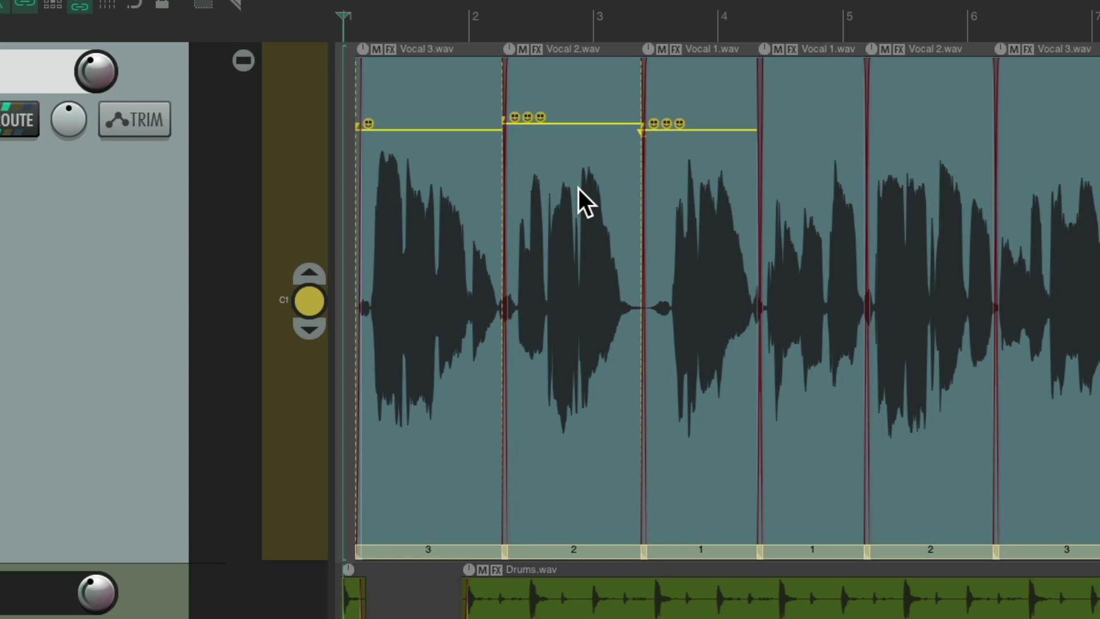
scroll(578, 188, "down", 3)
scroll(579, 188, "up", 2)
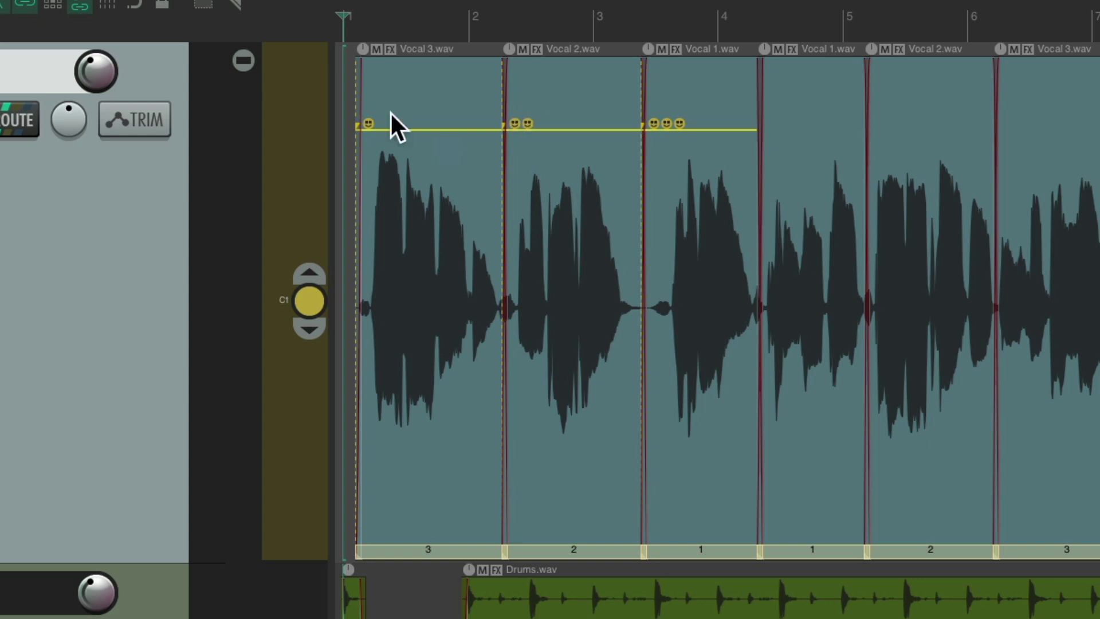
Expand the take lanes and choose Vocal 3 for the first comp area, Vocal 2 for the second and Vocal 3 for the third.
left_click(251, 68)
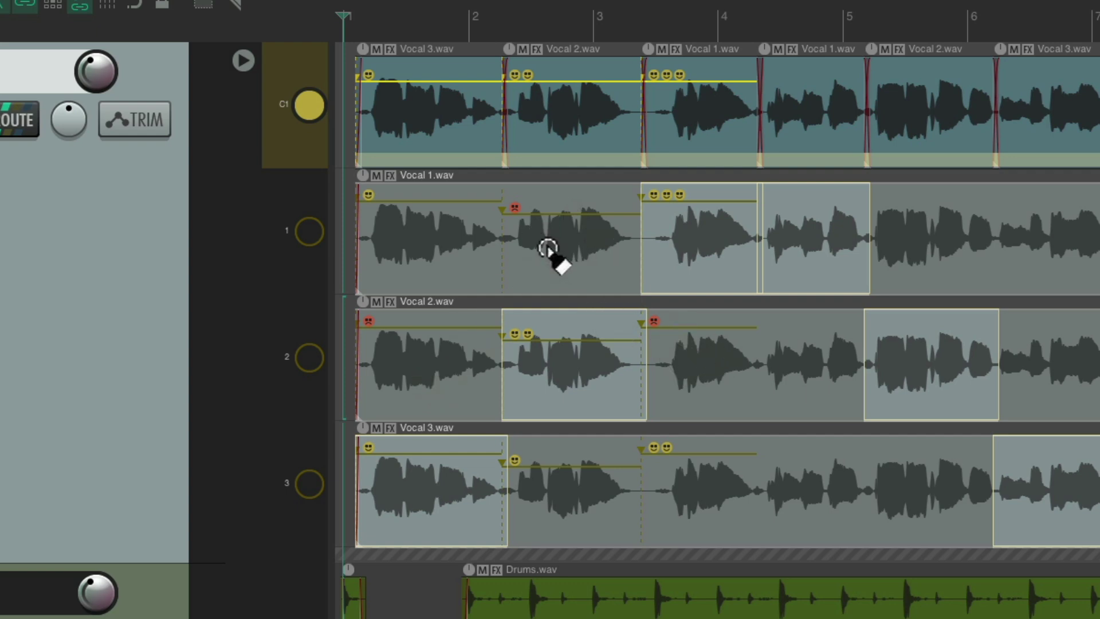
left_click(457, 233)
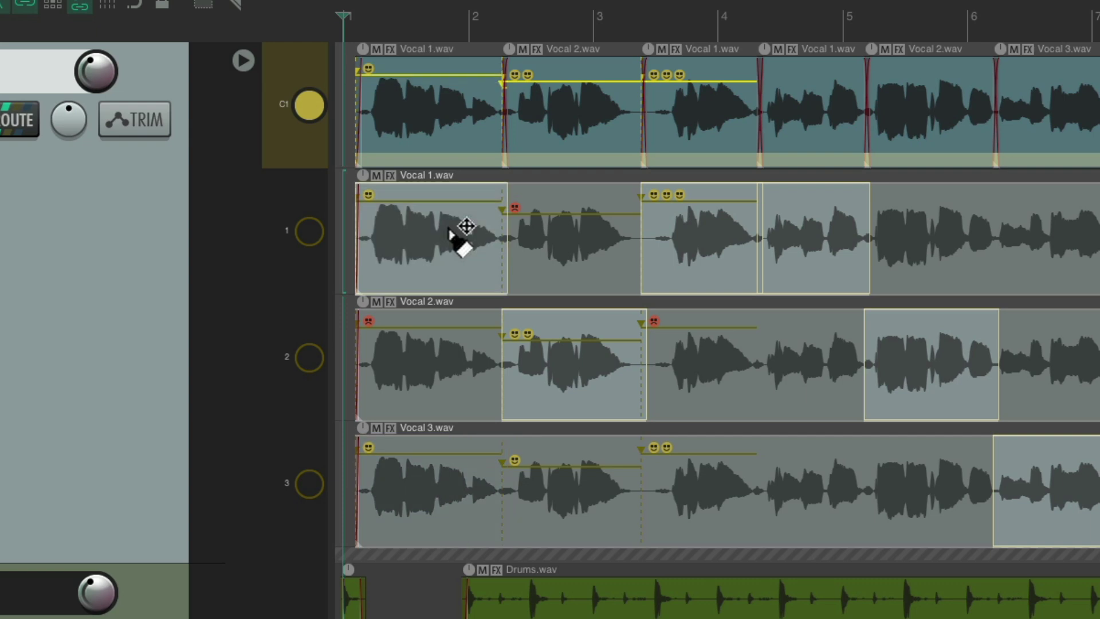
left_click(446, 475)
left_click(589, 473)
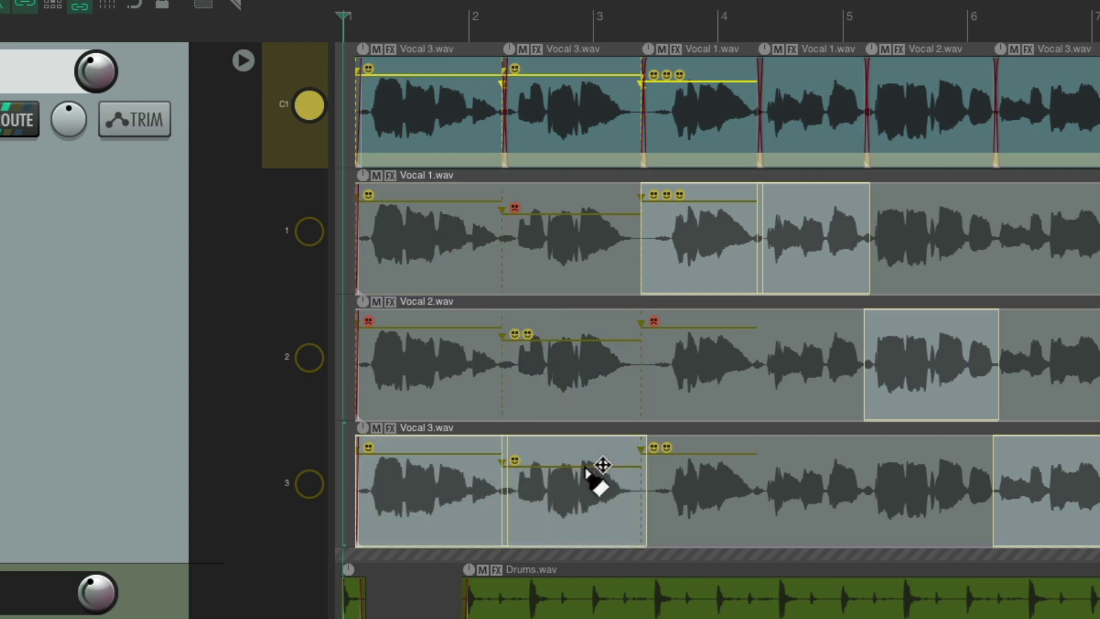
left_click(576, 361)
left_click(747, 489)
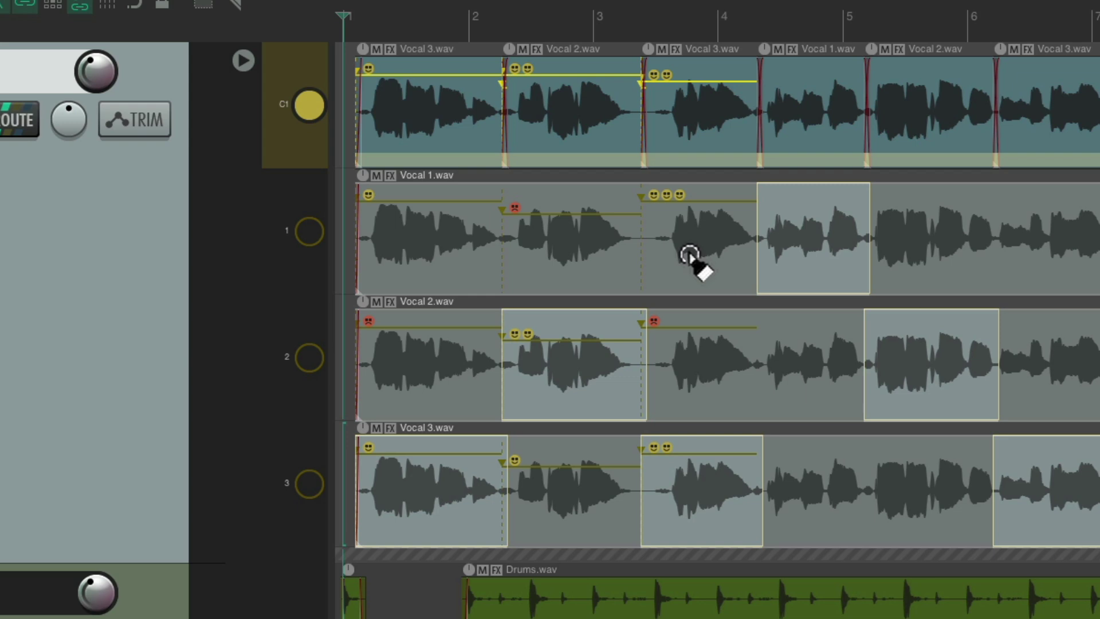
Revert the comp and its rankings, and switch the playing lane through Vocal 2 and Vocal 3 back to Vocal 1.
key("ctrl+z")
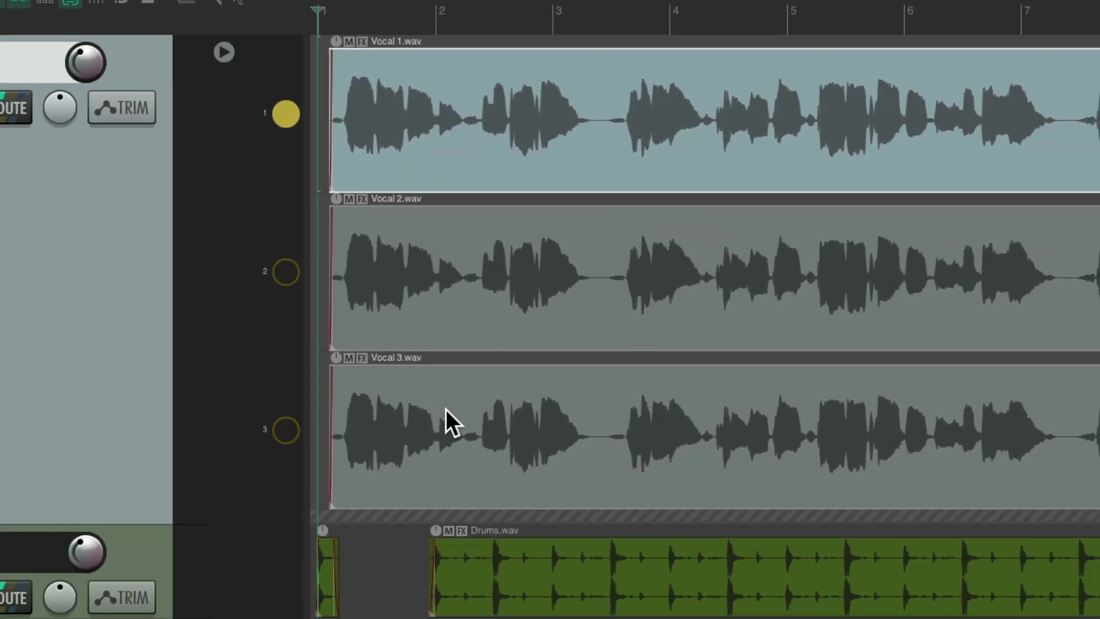
left_click(290, 273)
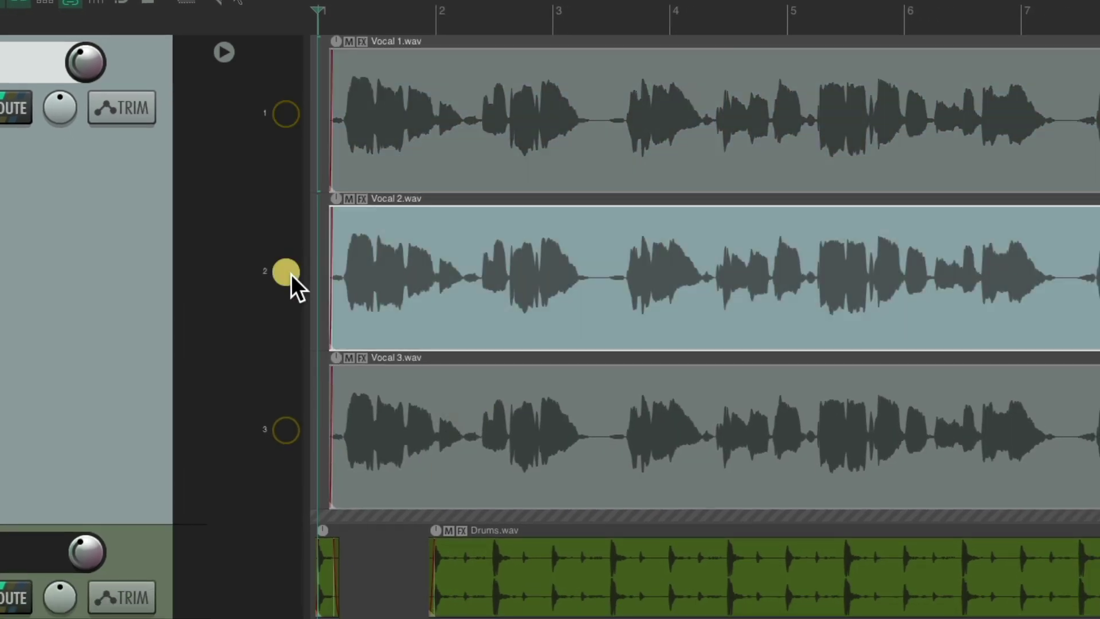
left_click(286, 430)
left_click(285, 114)
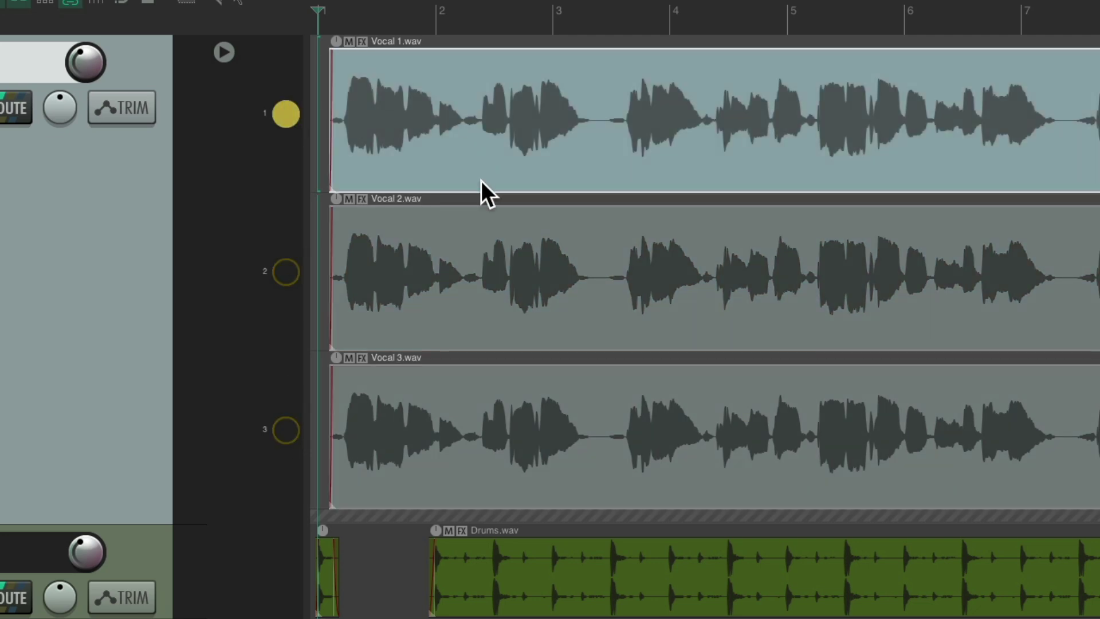
Assign Control+R to the action that cycles through up-rank/down-rank levels for the take marker at mouse position.
key("shift+slash")
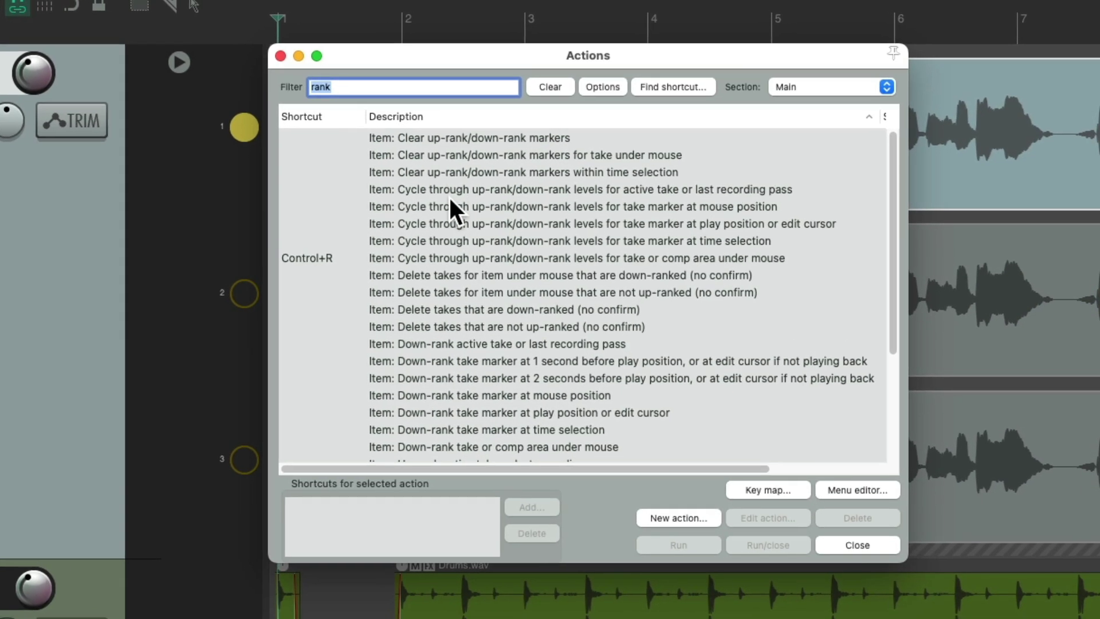
left_click(459, 258)
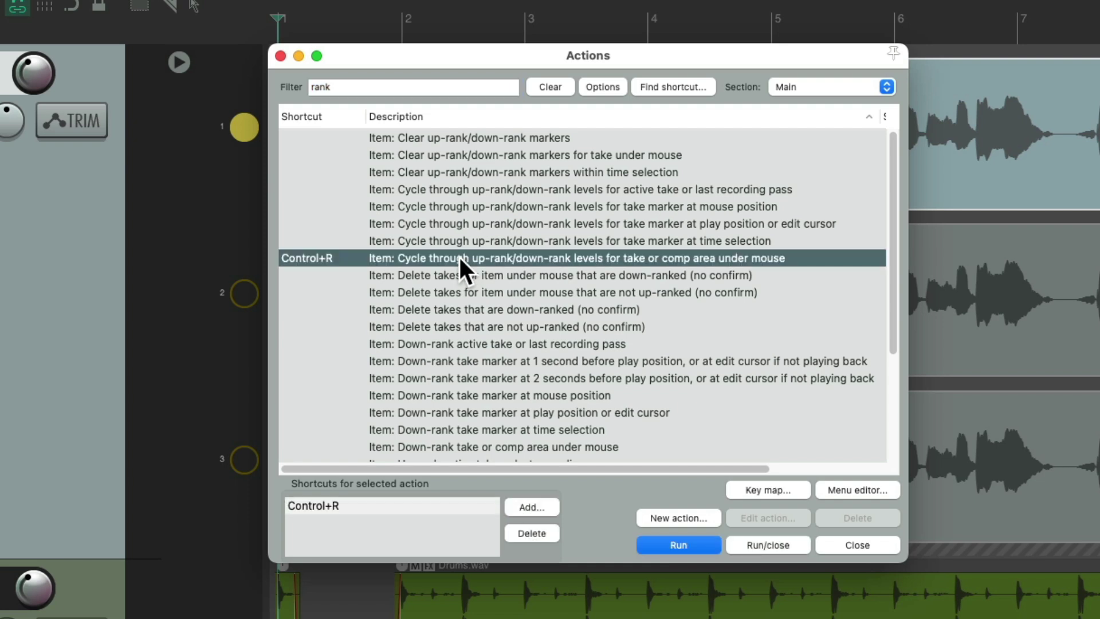
left_click(469, 207)
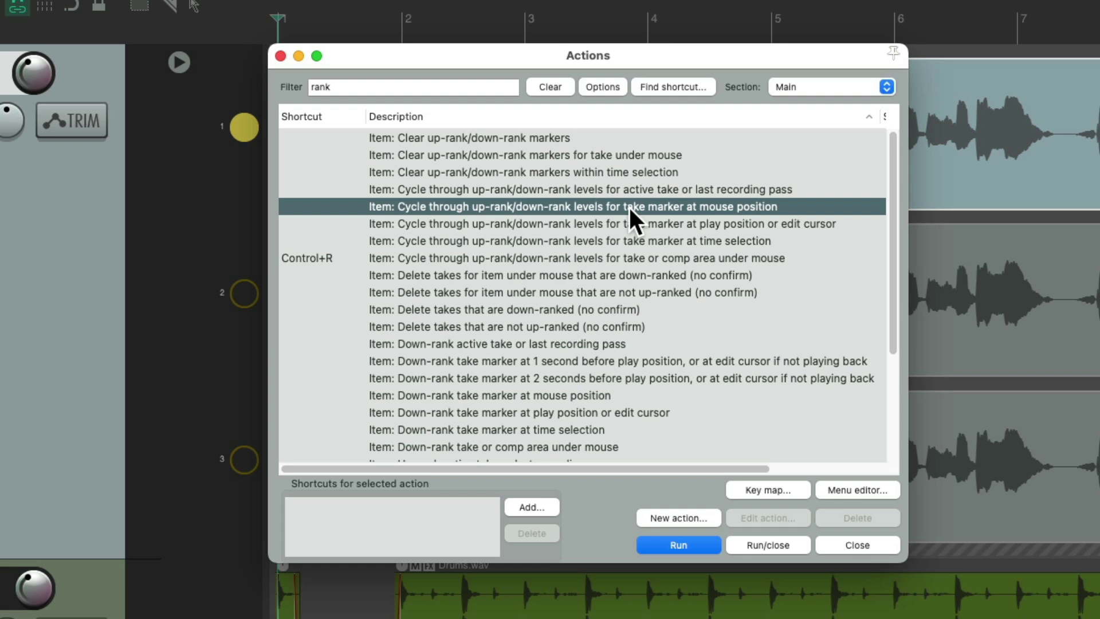
left_click(534, 506)
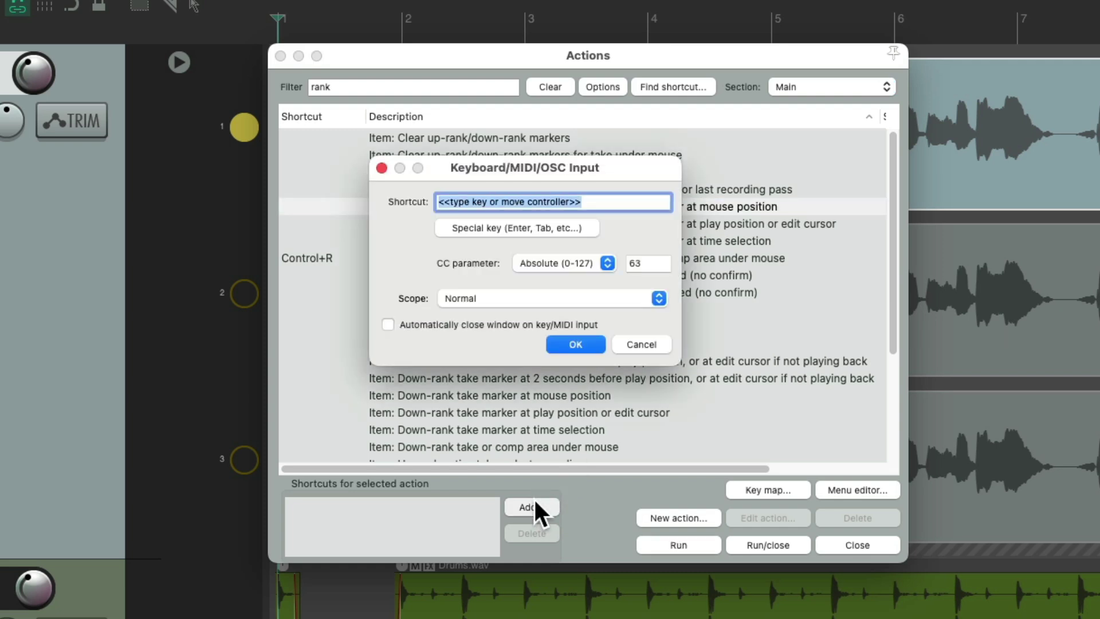
key("ctrl+r")
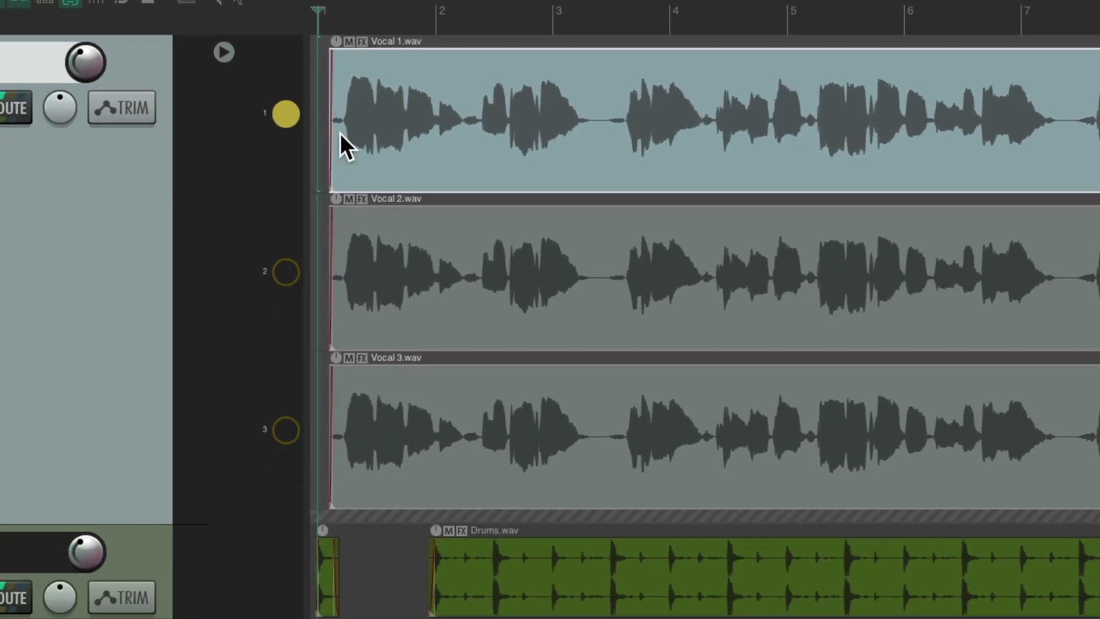
Play Vocal 1 and add rank markers at its first four lines: two up, one down, two up and three up.
key("ctrl+r")
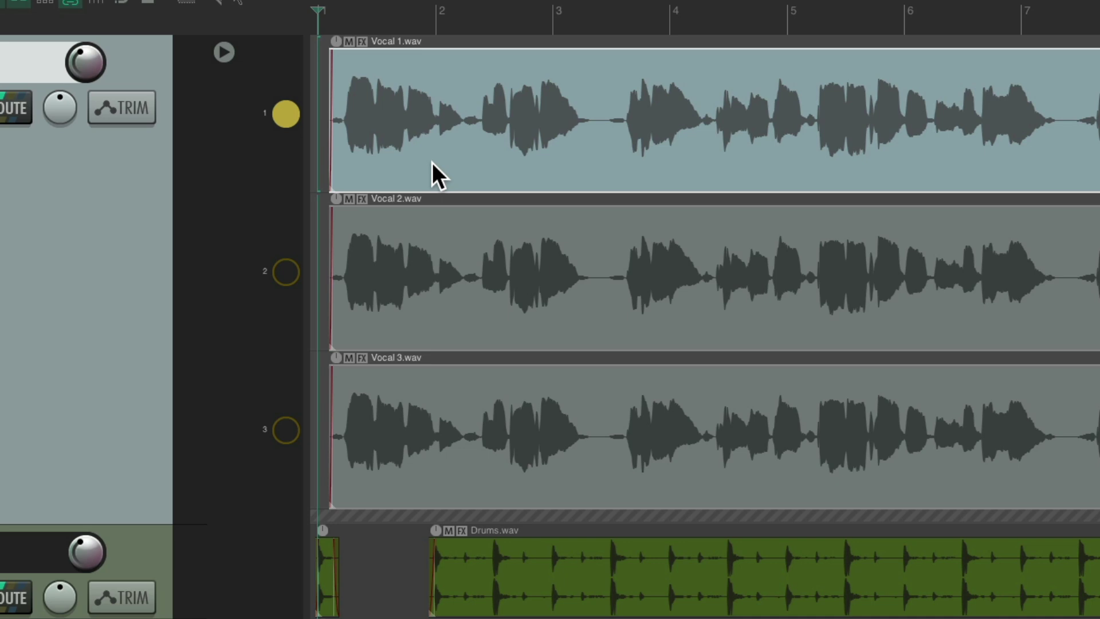
key("space")
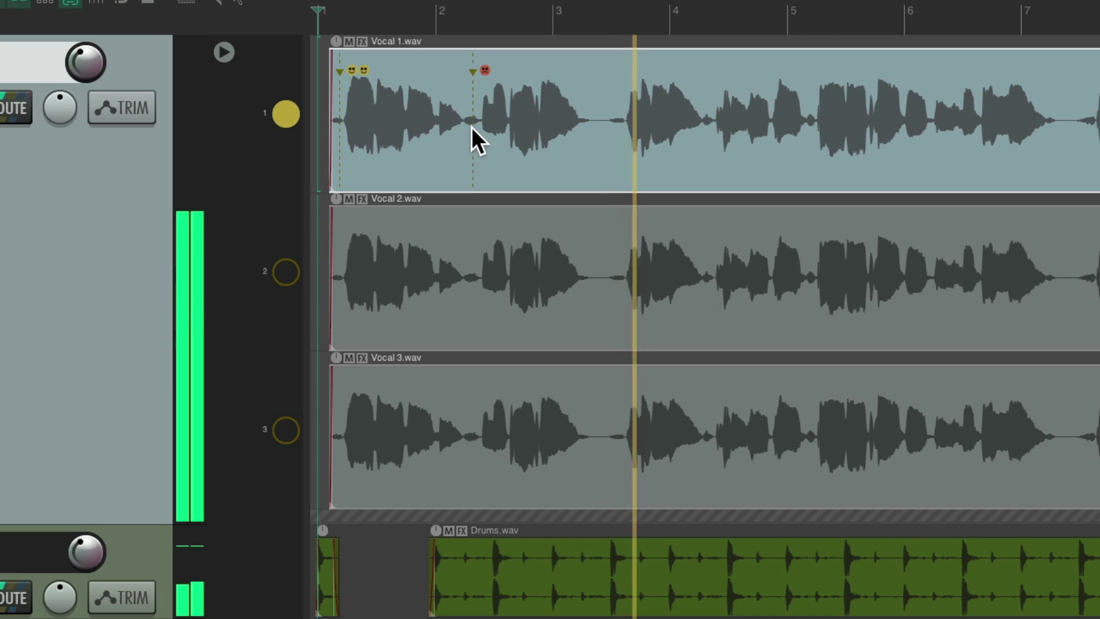
left_click(619, 127)
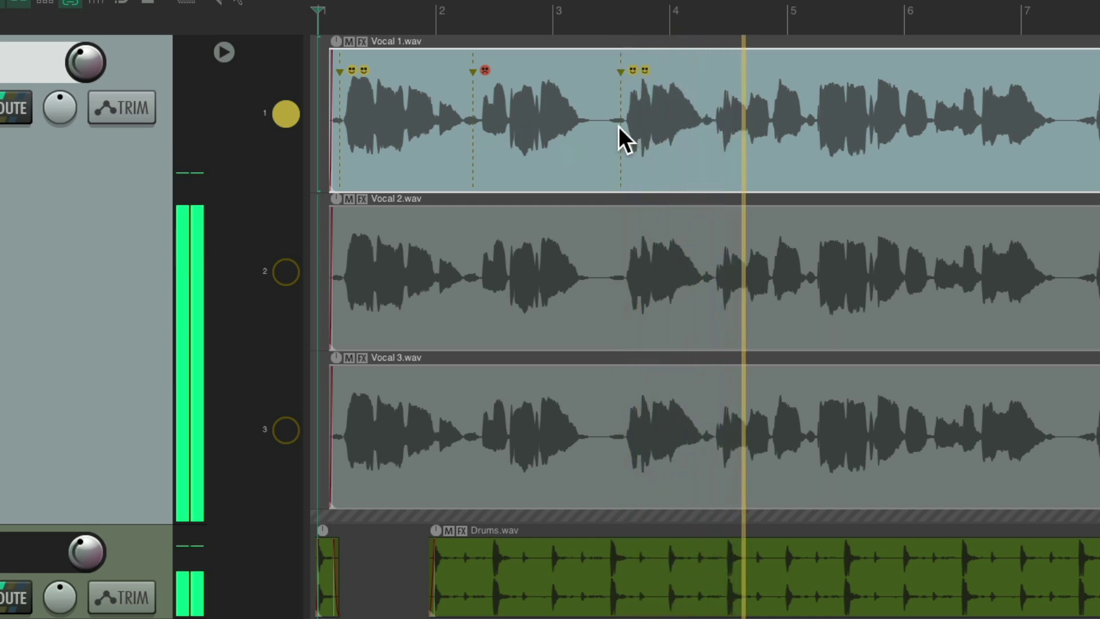
left_click(711, 122)
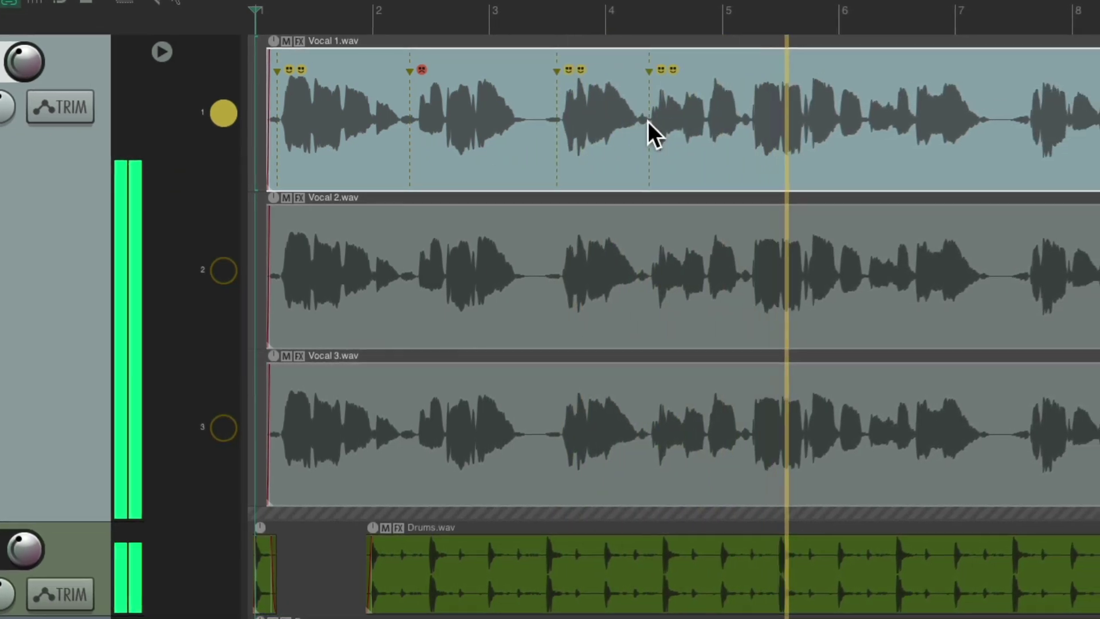
left_click(666, 121)
left_click(666, 122)
Add rank markers to Vocal 1's remaining lines: one up and two up on the fifth, one down, two up and one down on the rest.
left_click(694, 132)
left_click(695, 132)
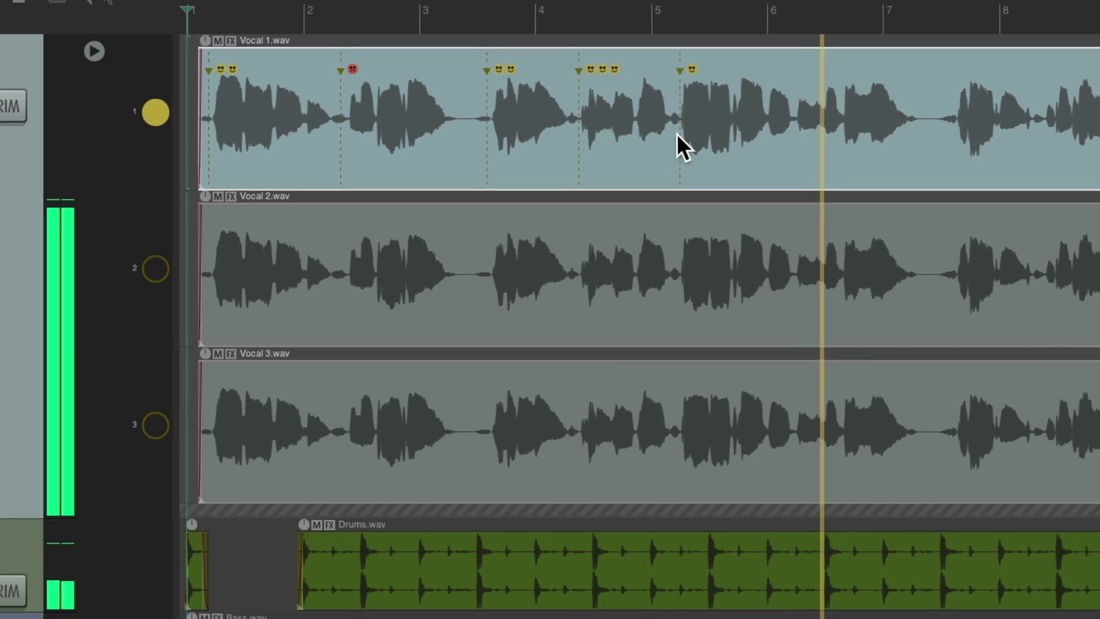
left_click(694, 133)
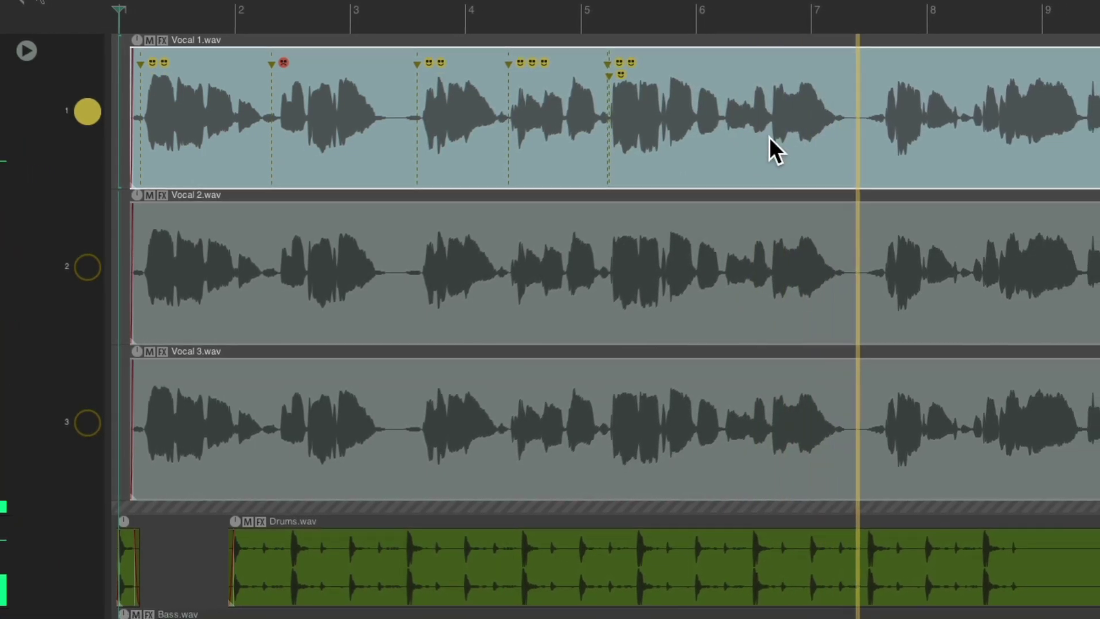
left_click(785, 145)
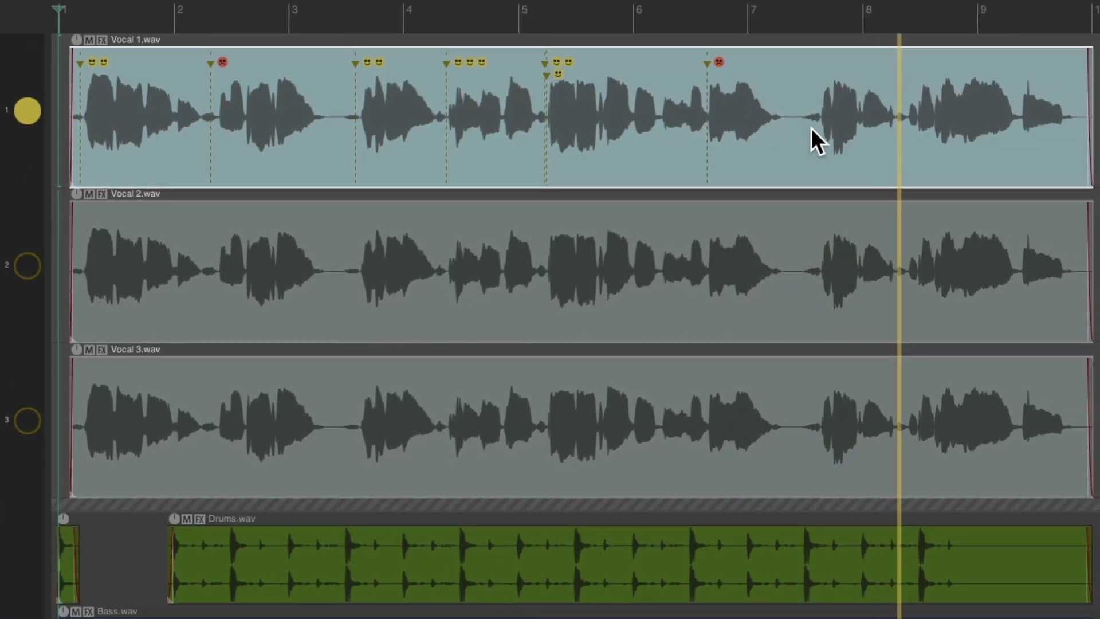
left_click(820, 129)
left_click(821, 129)
left_click(899, 124)
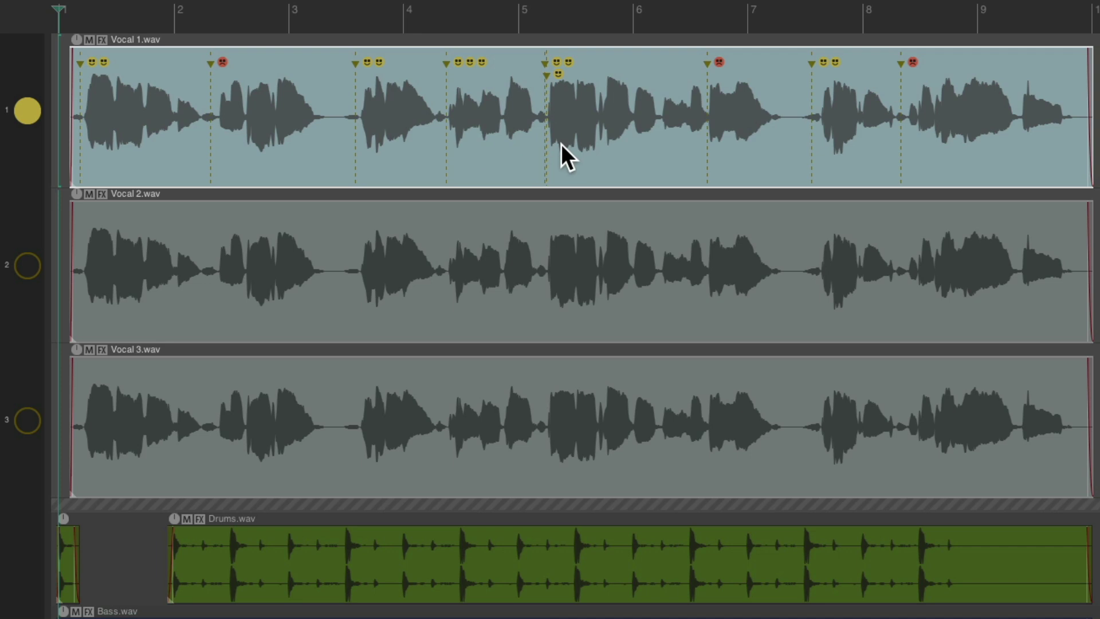
Make Vocal 2 the playing lane.
left_click(26, 268)
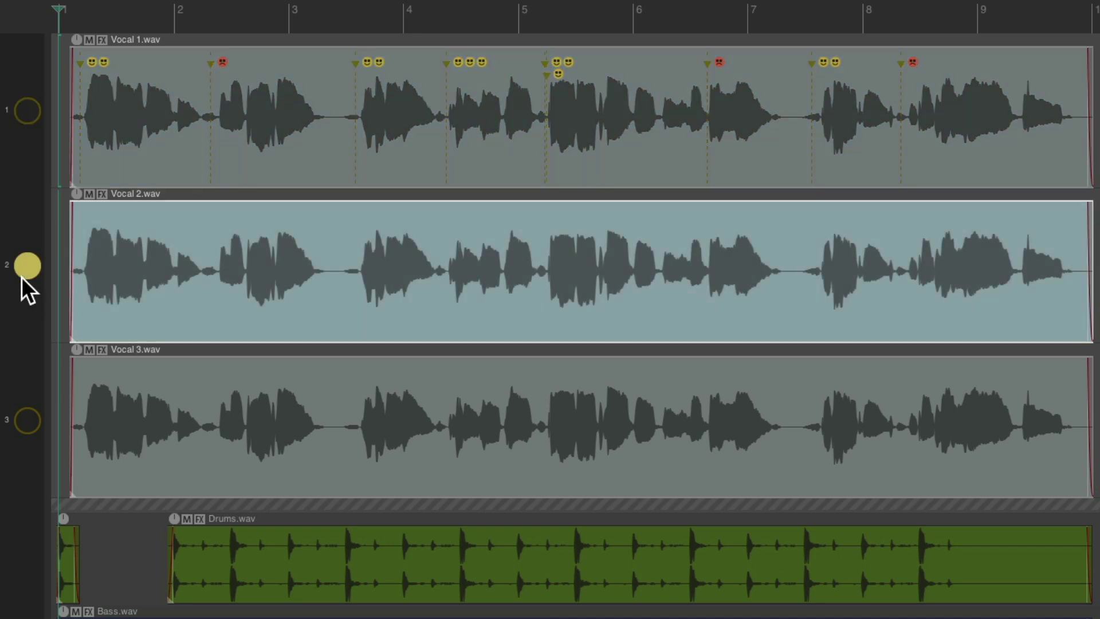